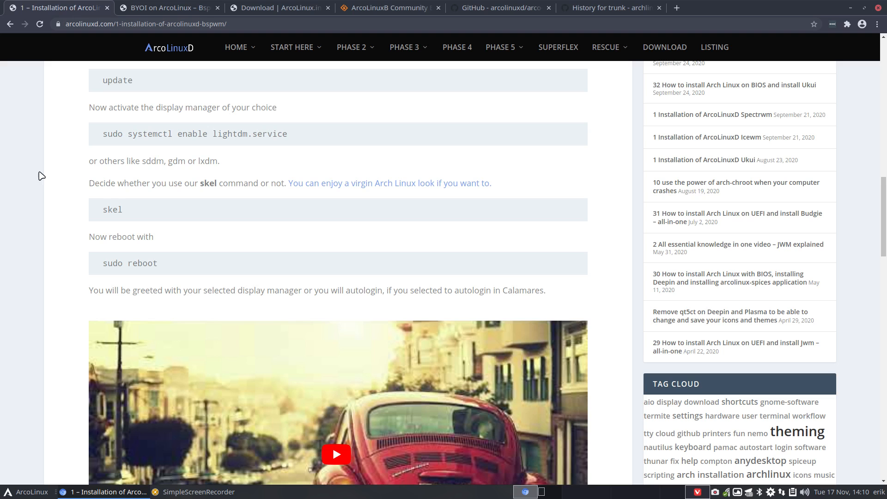
Open the ArcoLinuxD Xfce installation article from the PHASE 2 > XFCE menu
scroll(36, 185, "up", 20)
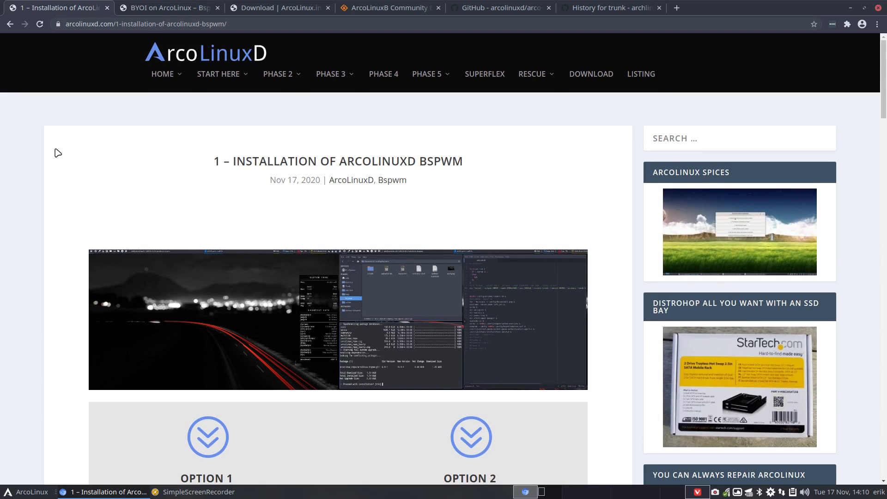
mouse_move(332, 79)
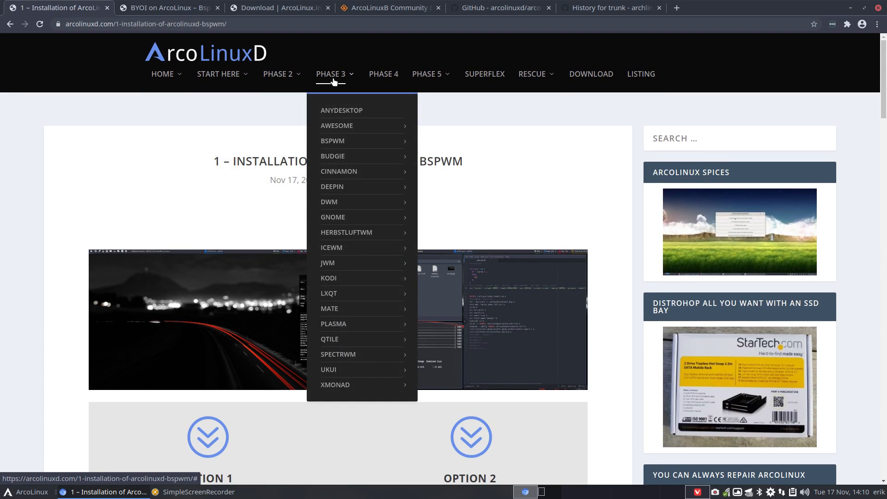
mouse_move(282, 76)
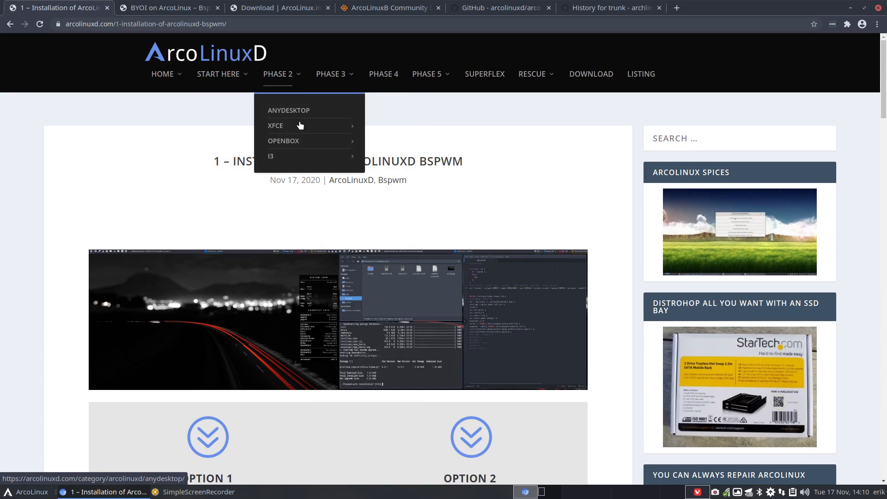
mouse_move(299, 128)
left_click(398, 129)
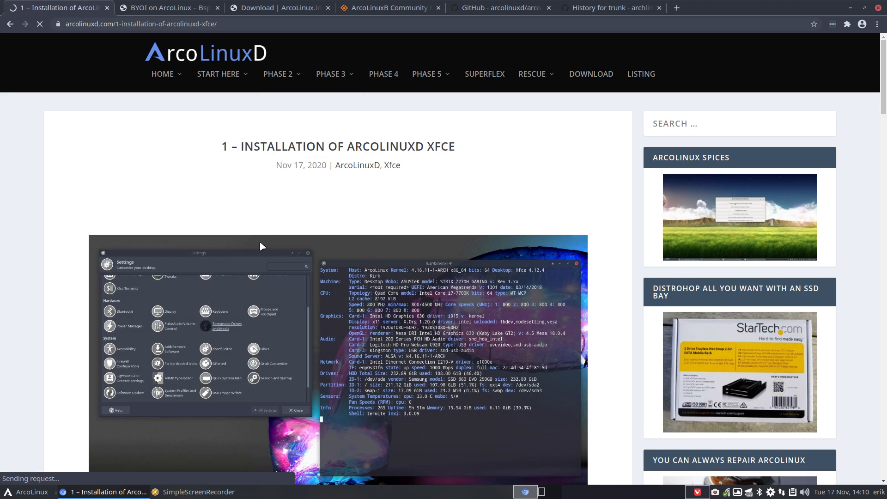
Switch to the Budgie article via PHASE 3 > BUDGIE > INSTALLATION
scroll(260, 245, "down", 5)
scroll(263, 246, "down", 1)
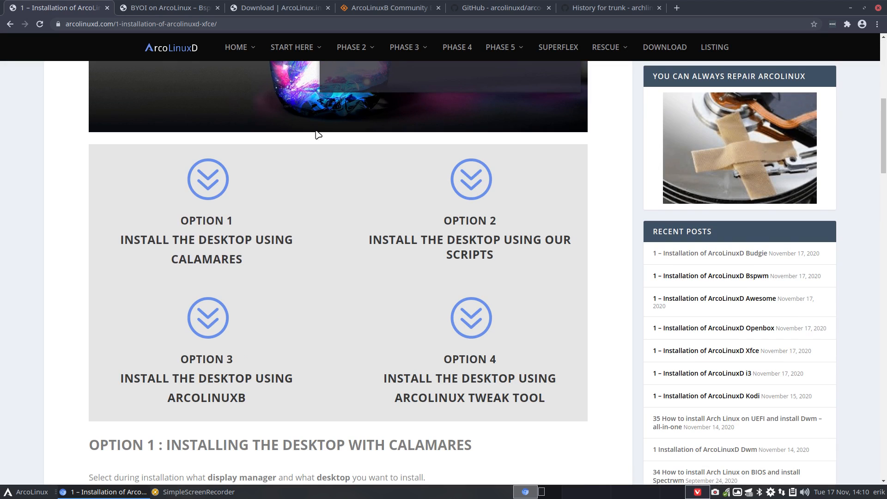
mouse_move(354, 89)
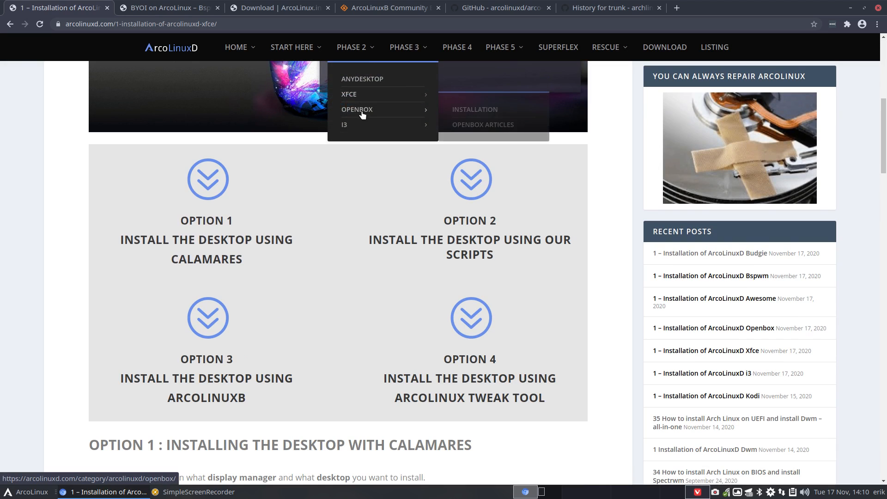
mouse_move(423, 62)
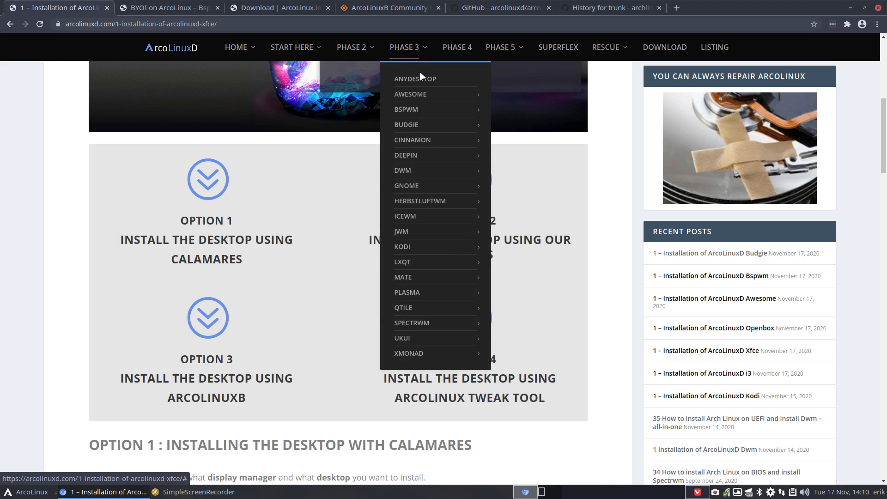
mouse_move(472, 118)
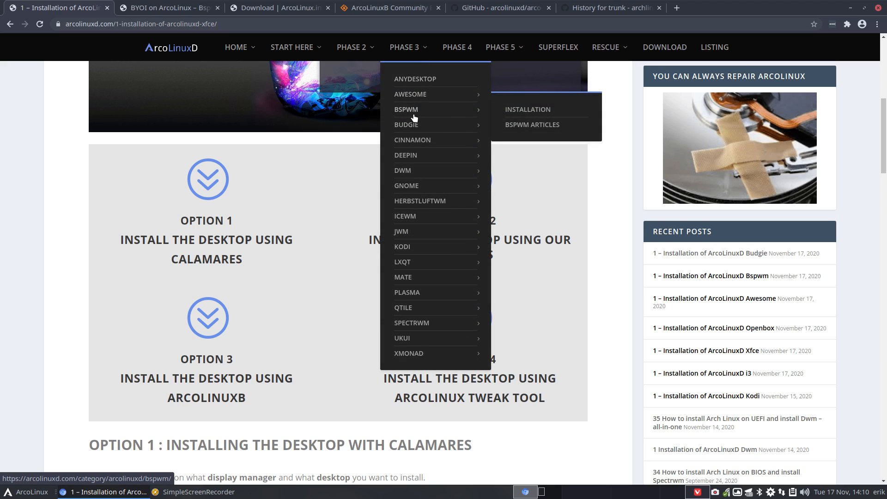
mouse_move(412, 128)
left_click(522, 127)
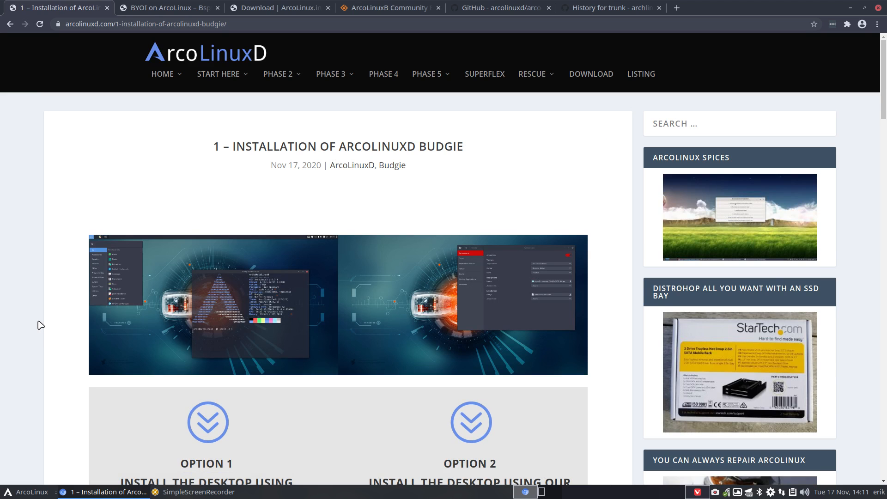
scroll(41, 325, "down", 4)
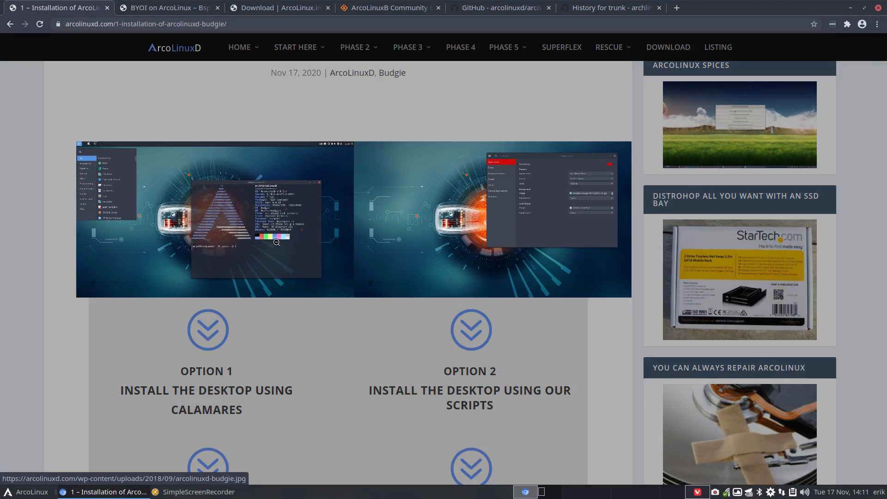
left_click(276, 242)
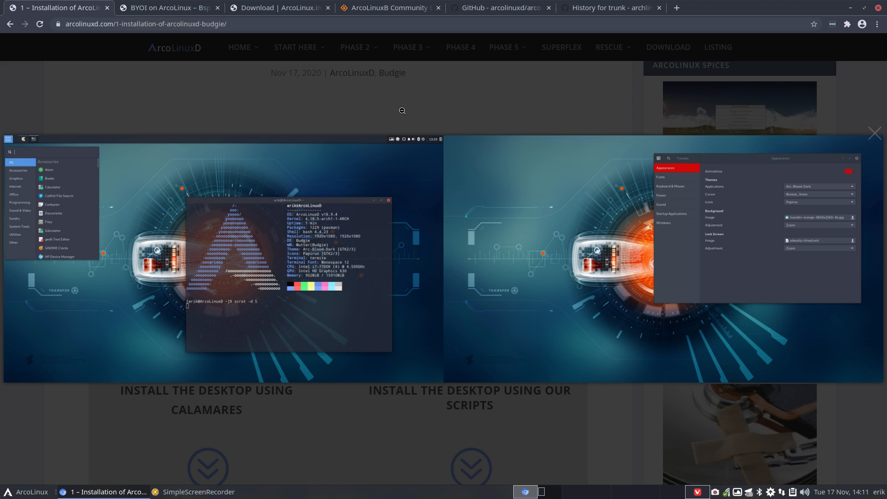
left_click(387, 100)
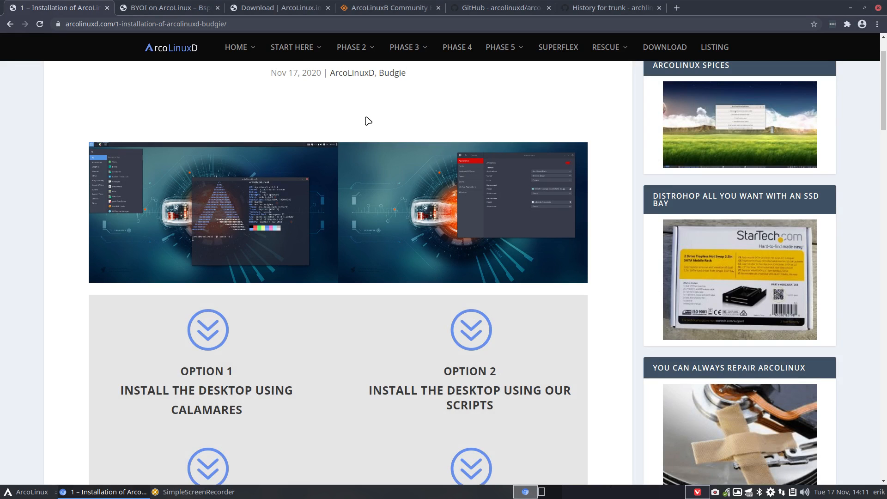
scroll(368, 121, "down", 3)
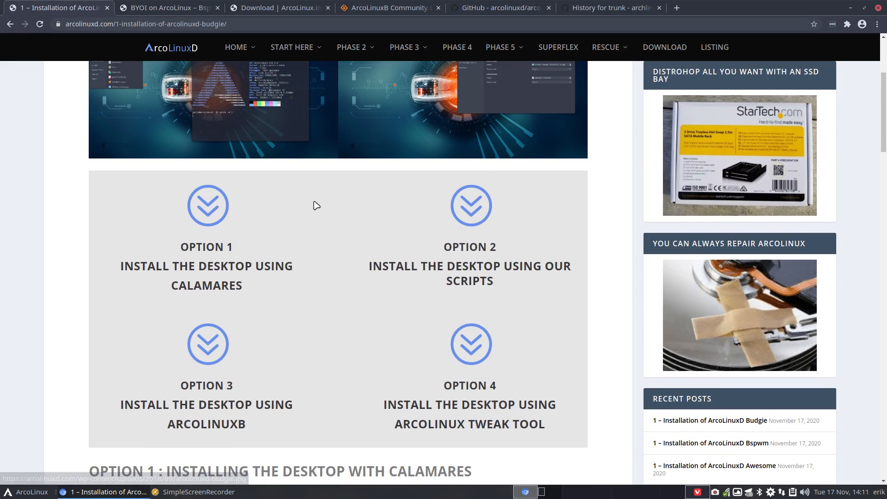
scroll(317, 206, "down", 1)
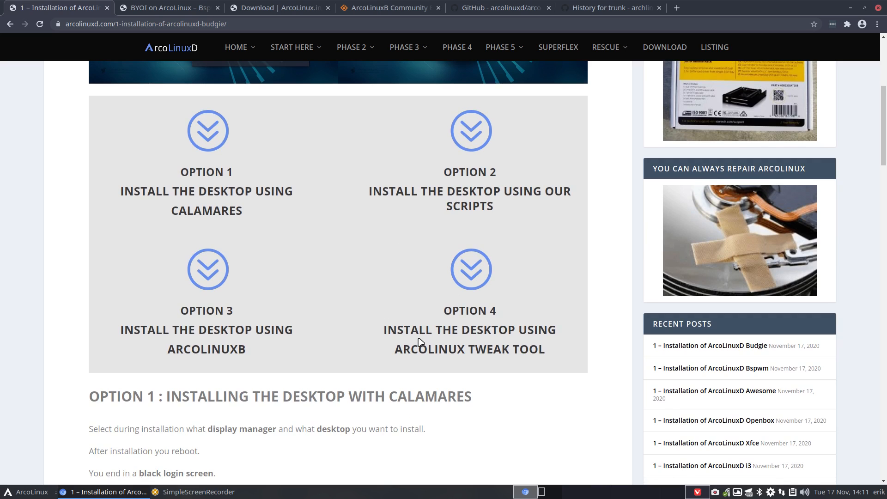
type("••")
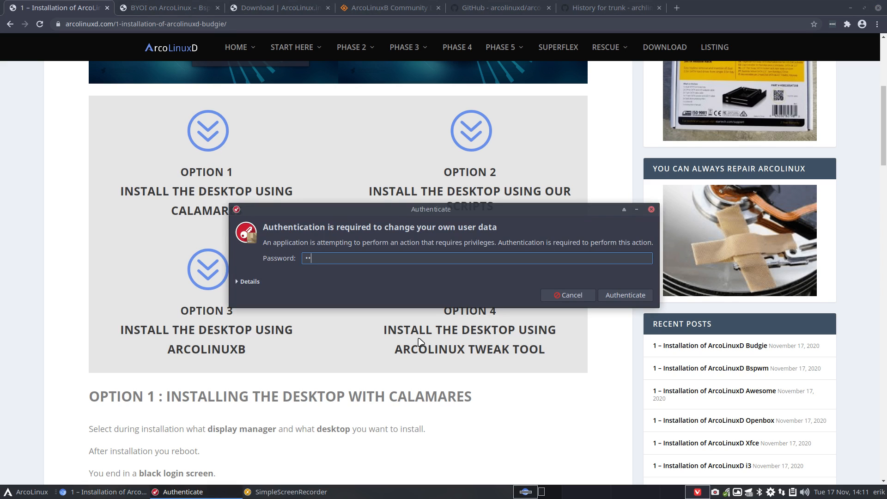
type("•")
key("BackSpace")
type("••")
key("BackSpace")
key("BackSpace")
key("BackSpace")
key("BackSpace")
type("••••")
key("Return")
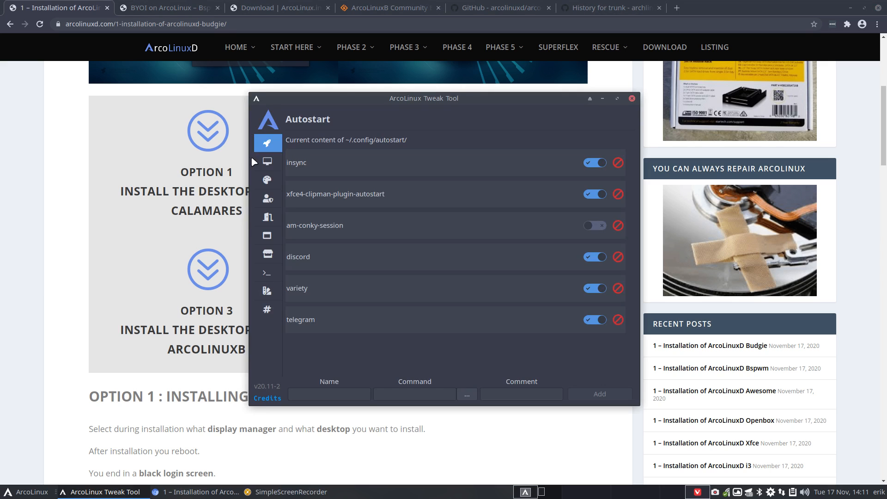
left_click(267, 161)
left_click(326, 159)
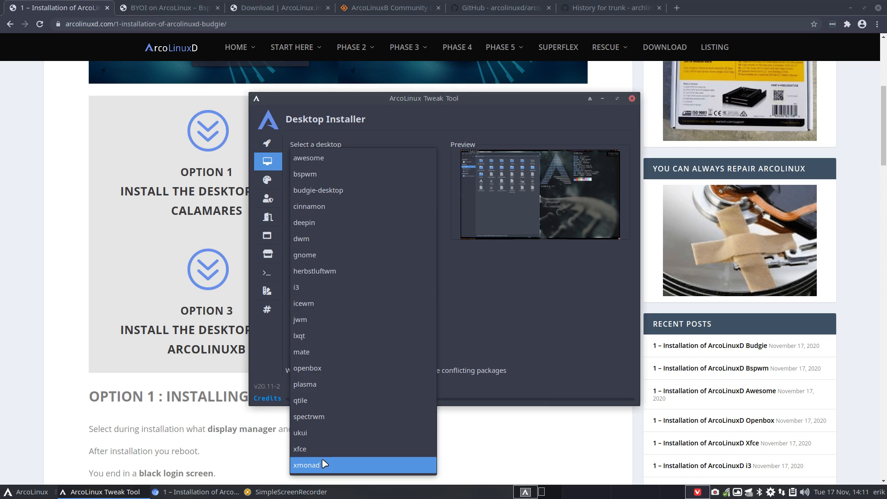
left_click(530, 282)
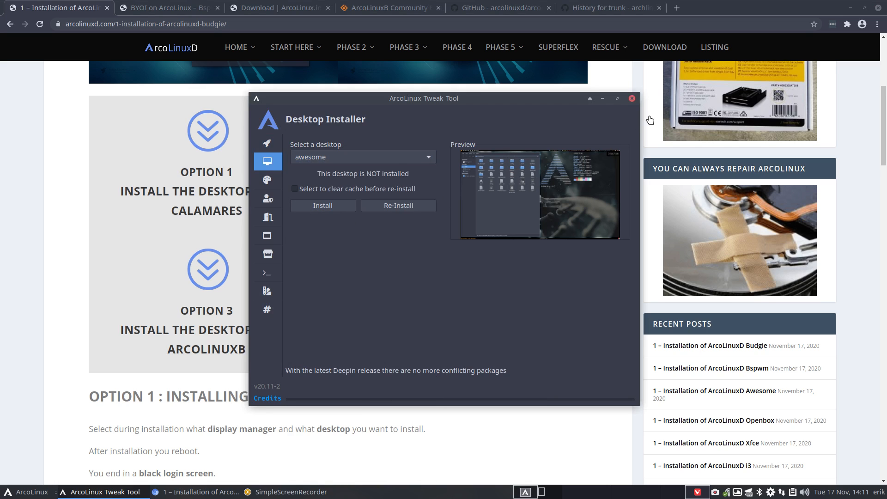
left_click(632, 98)
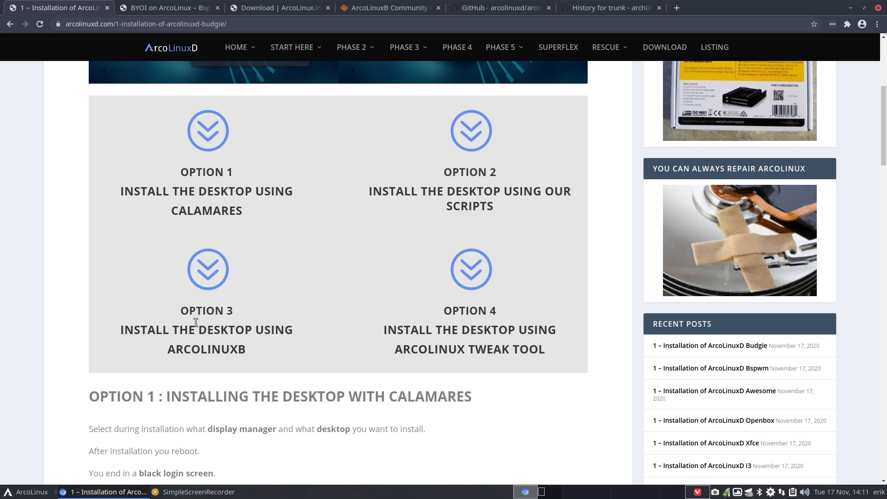
left_click(173, 9)
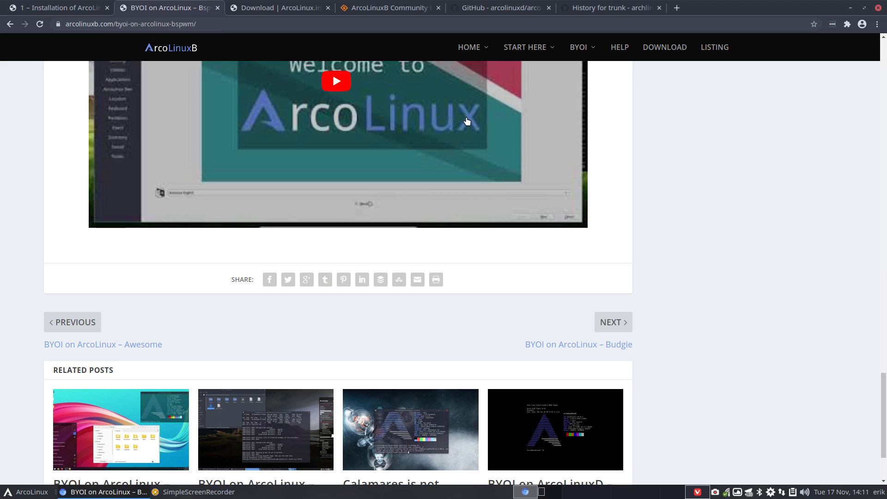
scroll(475, 144, "up", 20)
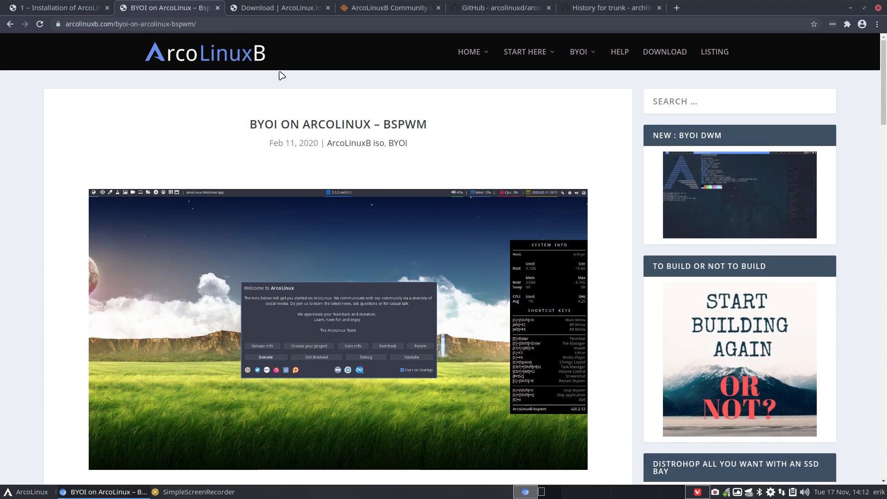
left_click(67, 12)
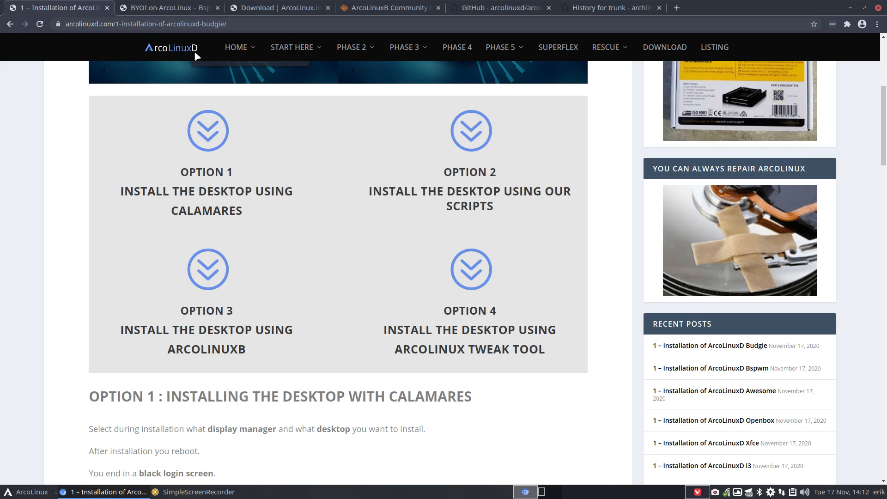
scroll(196, 57, "up", 5)
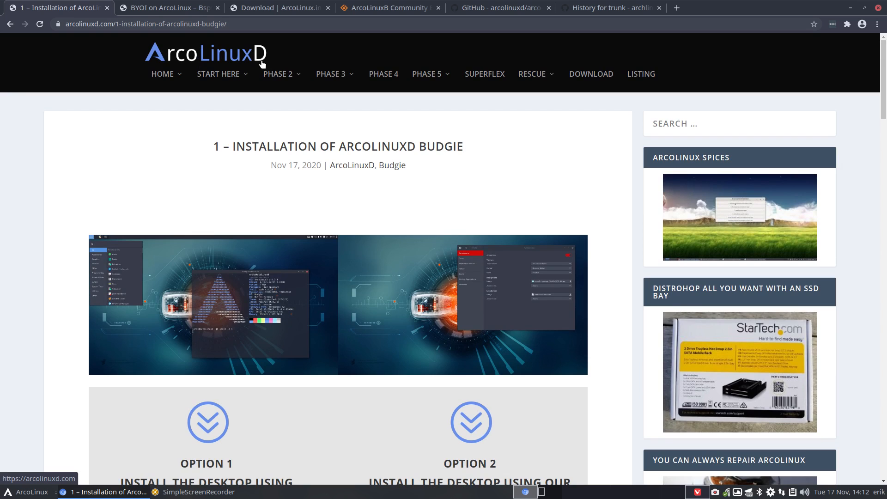
mouse_move(278, 80)
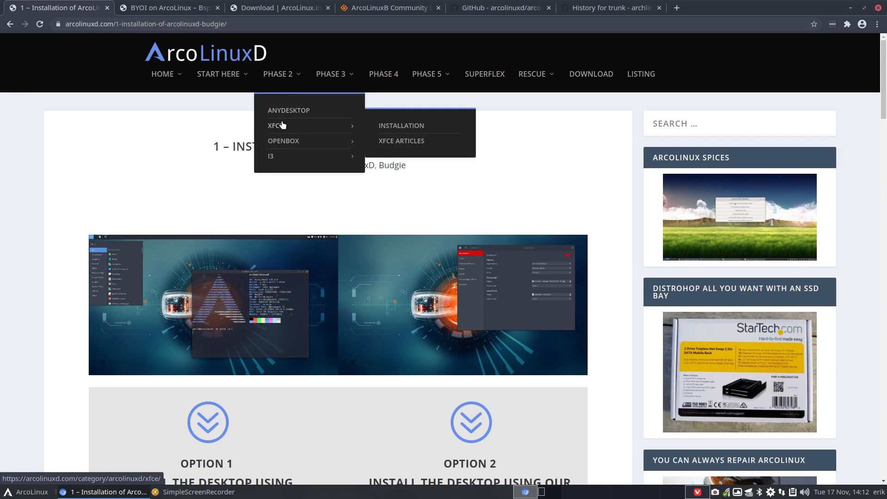
mouse_move(287, 142)
mouse_move(335, 79)
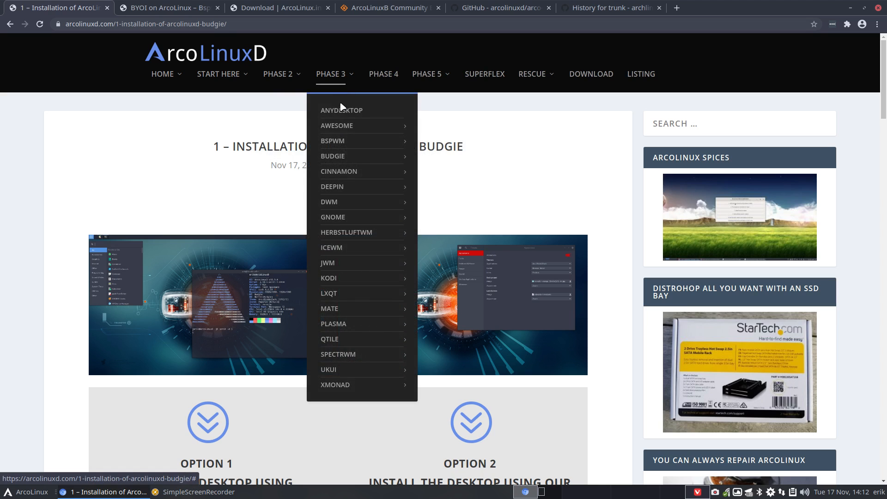
mouse_move(341, 133)
mouse_move(351, 174)
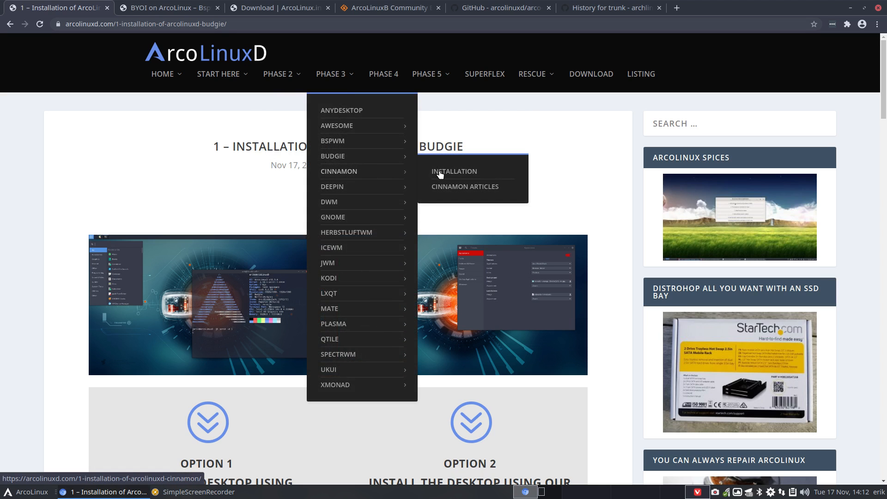
mouse_move(367, 204)
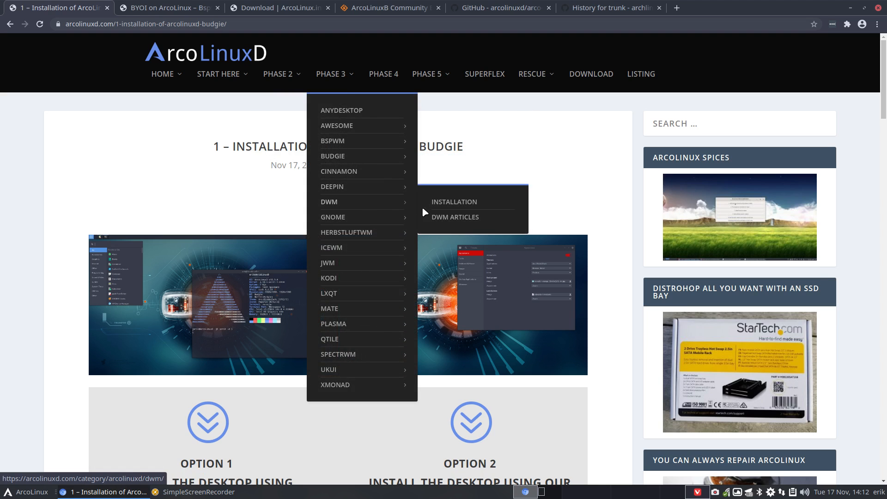
mouse_move(372, 263)
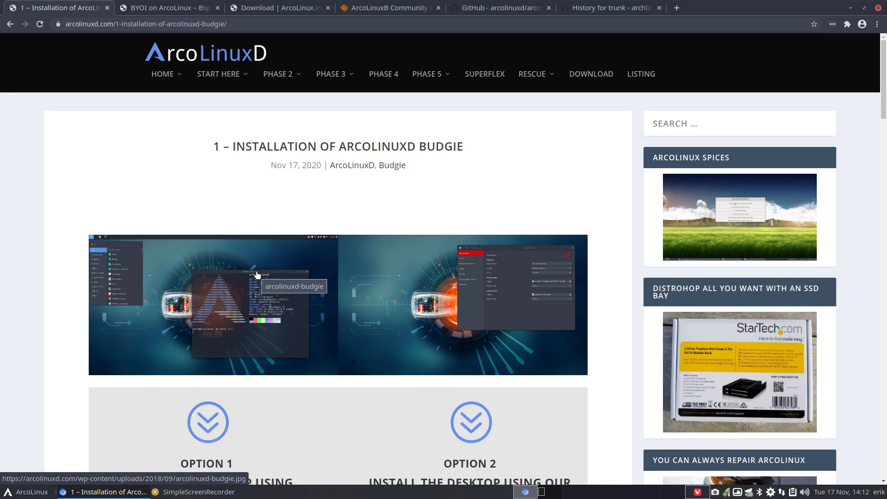
Check the BYOI Bspwm tab, review the Budgie guide's install options, then move Chrome to the other monitor
left_click(168, 8)
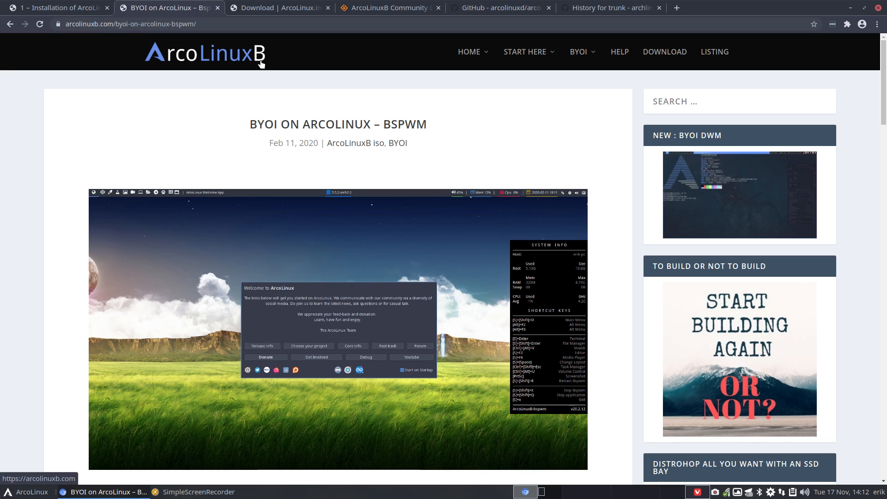
mouse_move(579, 52)
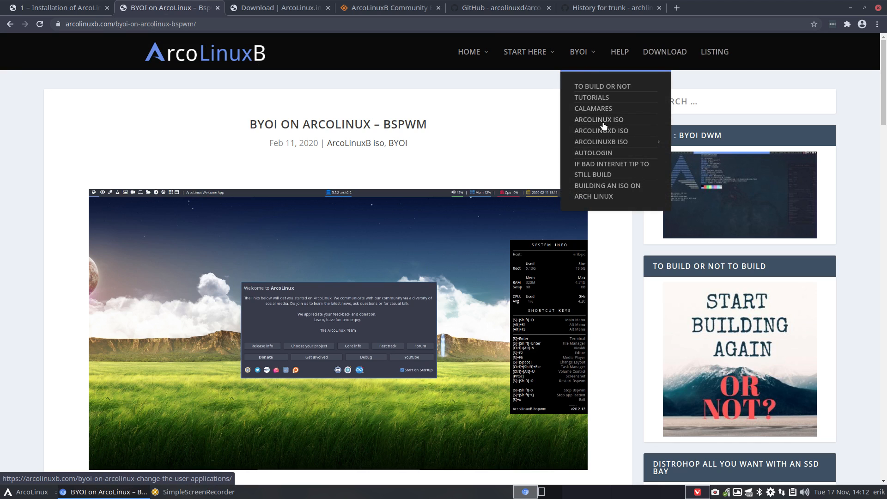
mouse_move(606, 144)
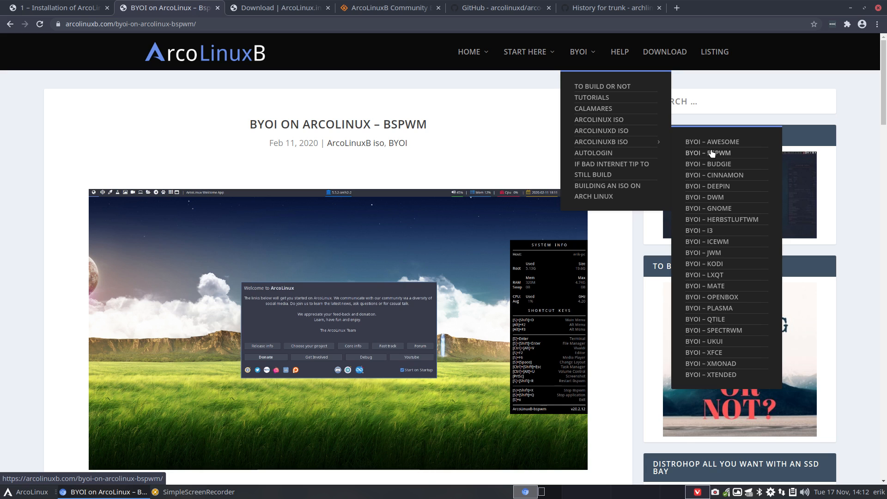
left_click(65, 8)
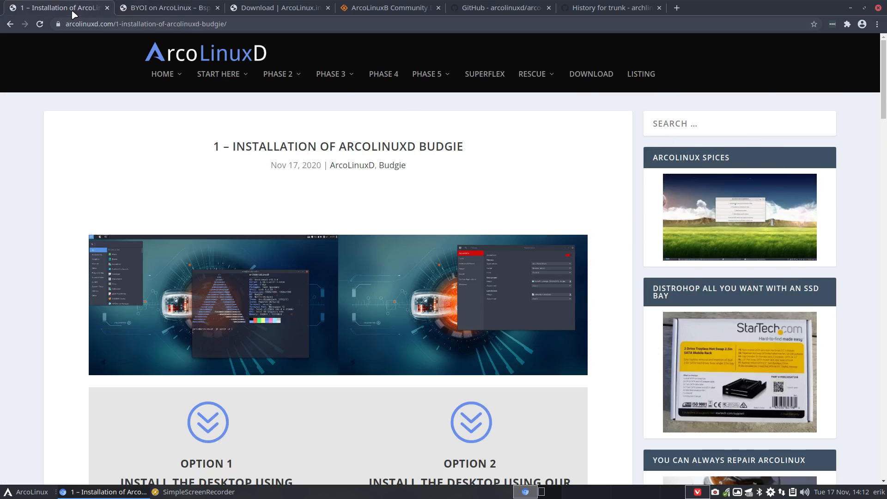
scroll(93, 228, "down", 5)
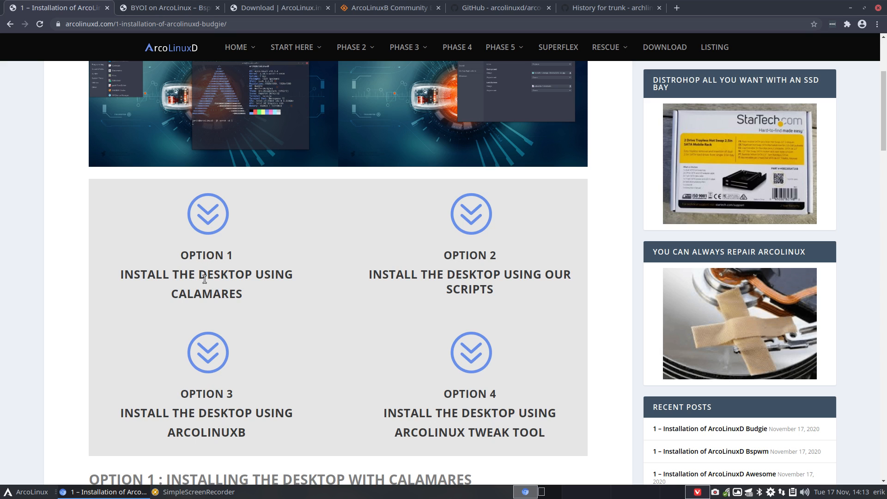
left_click_drag(724, 8, 886, 27)
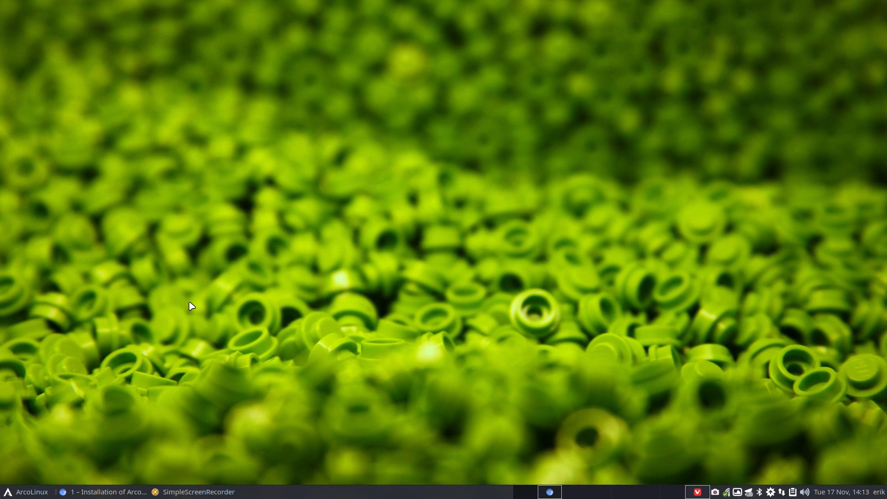
Delete the ALD Bspwm machine together with all its files
key("super+F7")
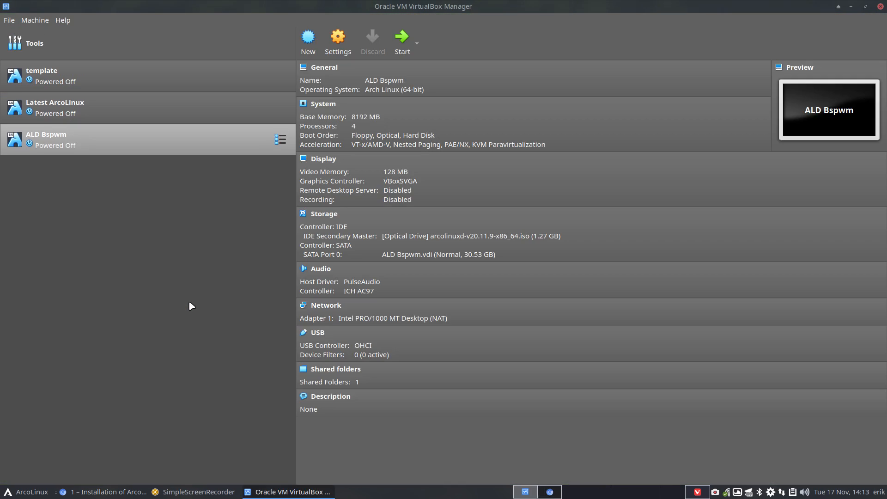
right_click(92, 148)
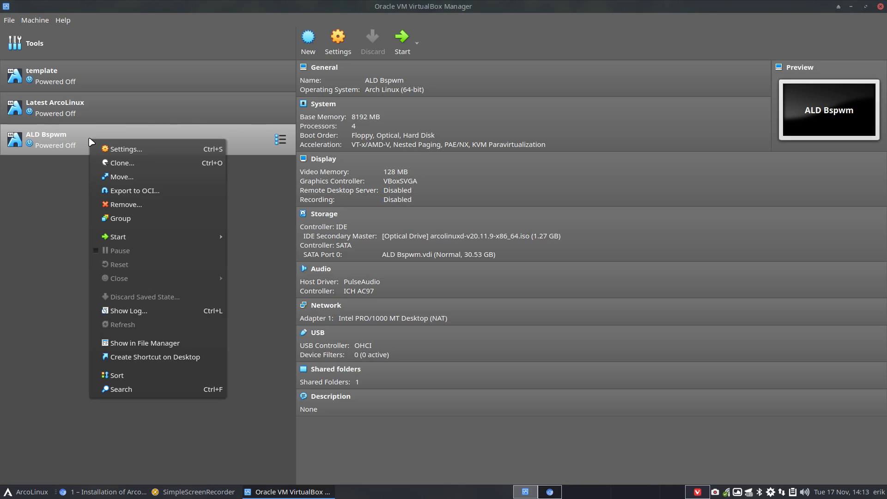
left_click(137, 201)
left_click(396, 286)
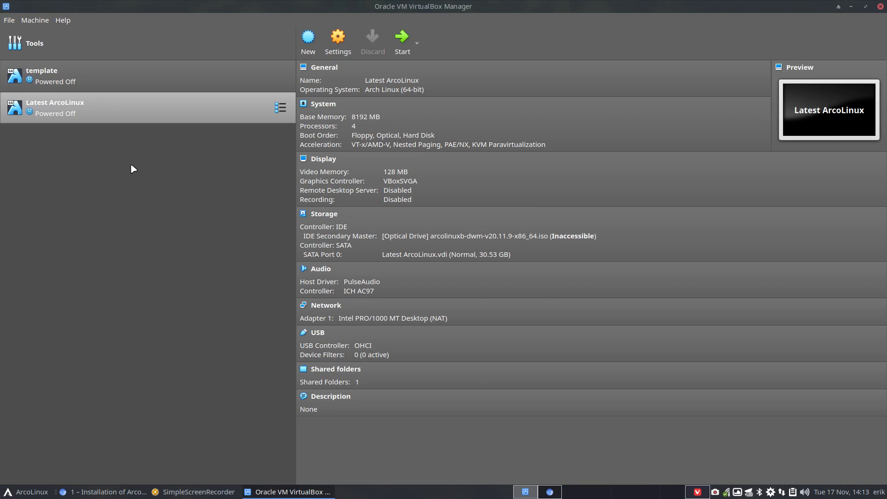
Clone the template machine under the name 'ALD Budgie'
left_click(54, 84)
right_click(56, 85)
left_click(139, 107)
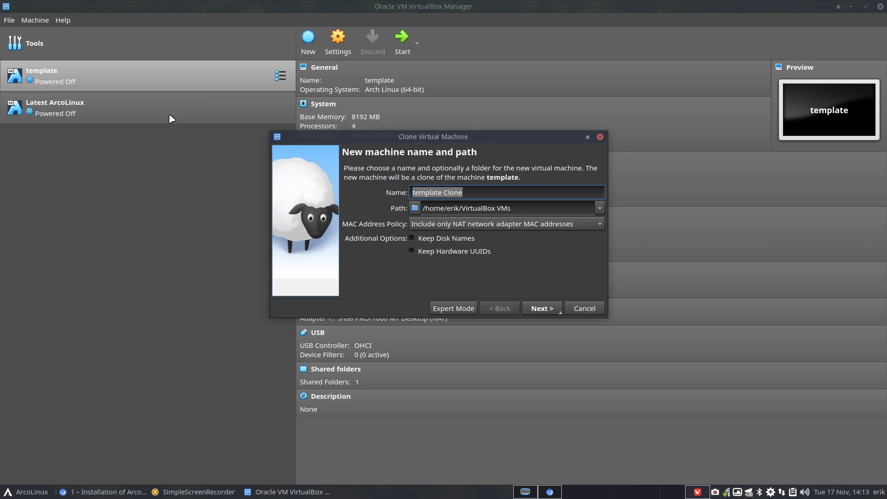
type("ALD ")
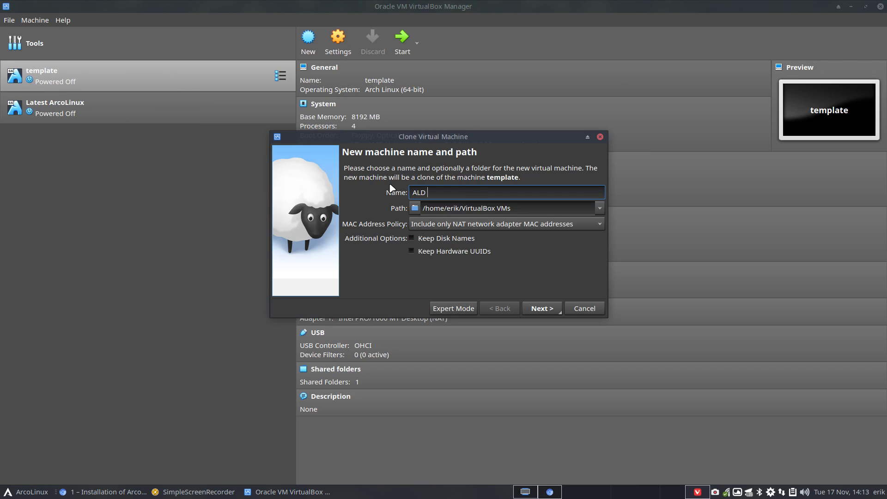
type("Budgie")
key("Return")
key("Return")
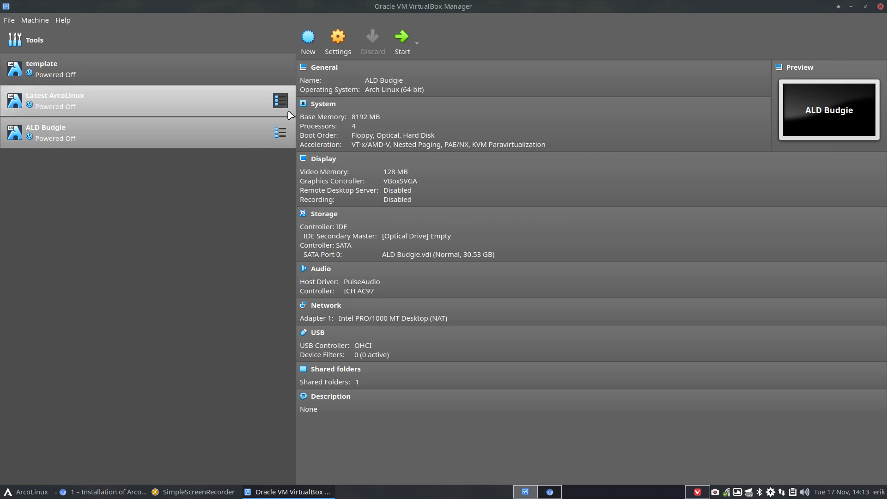
Insert arcolinuxd-v20.11.9-x86_64.iso into ALD Budgie's optical drive and start the machine
left_click(407, 237)
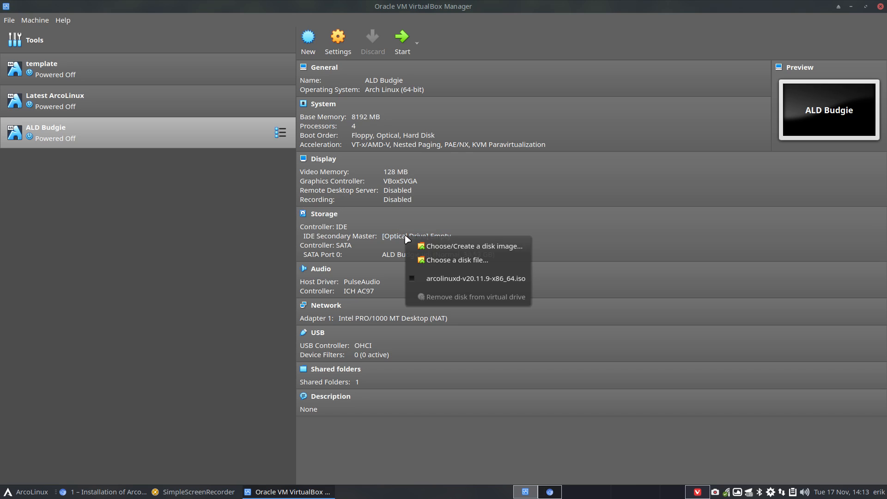
left_click(442, 278)
double_click(174, 140)
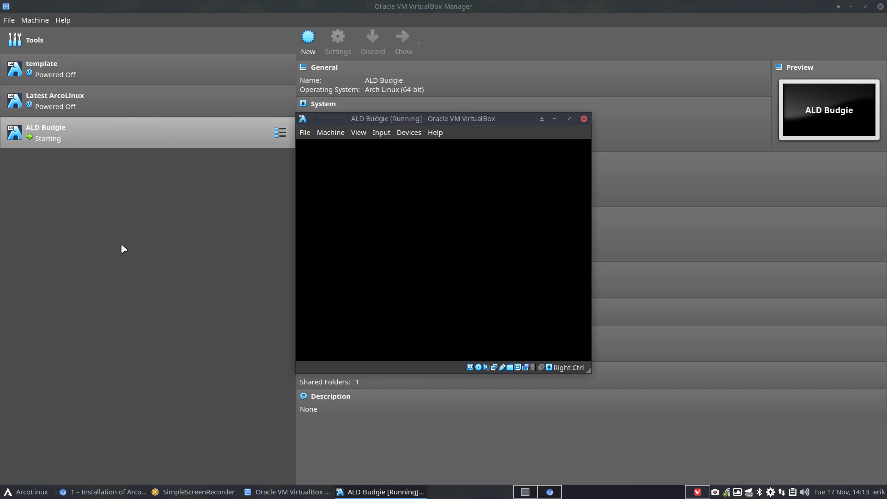
Switch the VM to full screen and boot the default live entry from the ISO
key("ctrl+f")
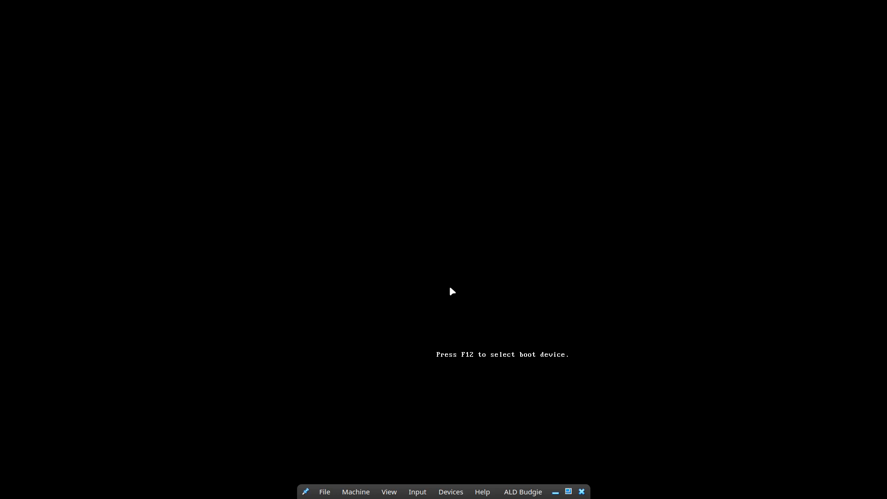
key("Return")
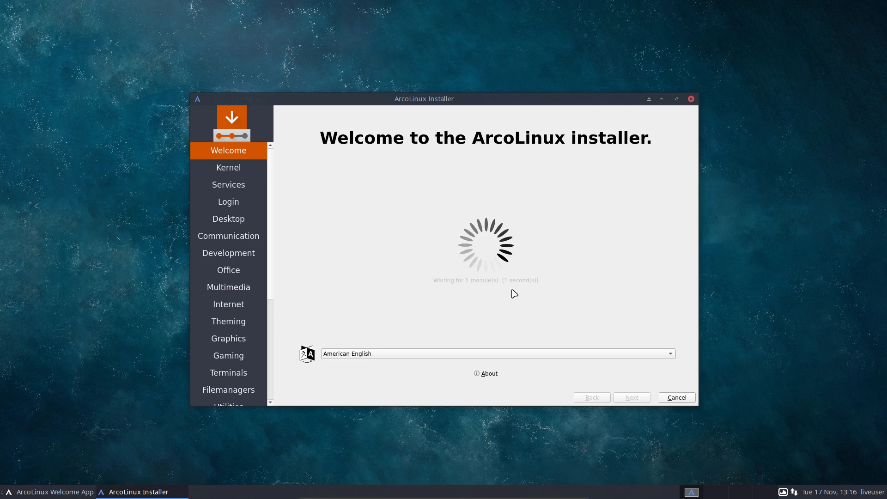
Keep American English, view the installer's About info, and continue to the Kernel page
left_click(359, 354)
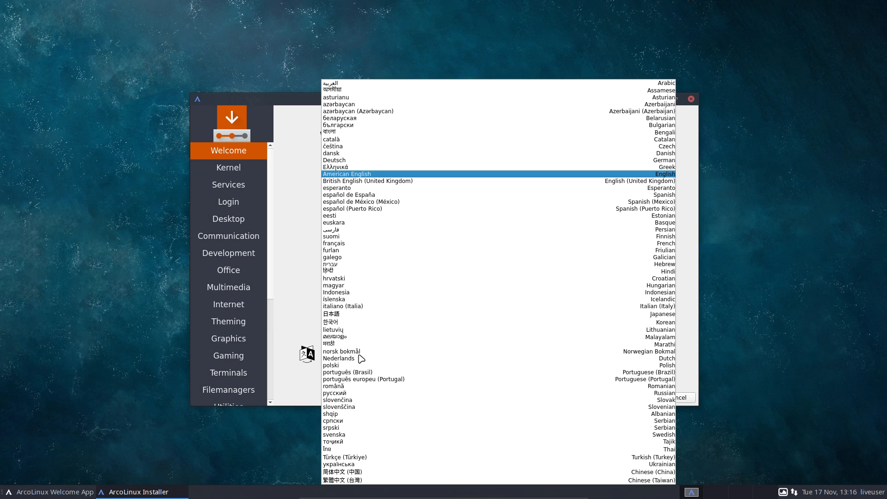
left_click(291, 323)
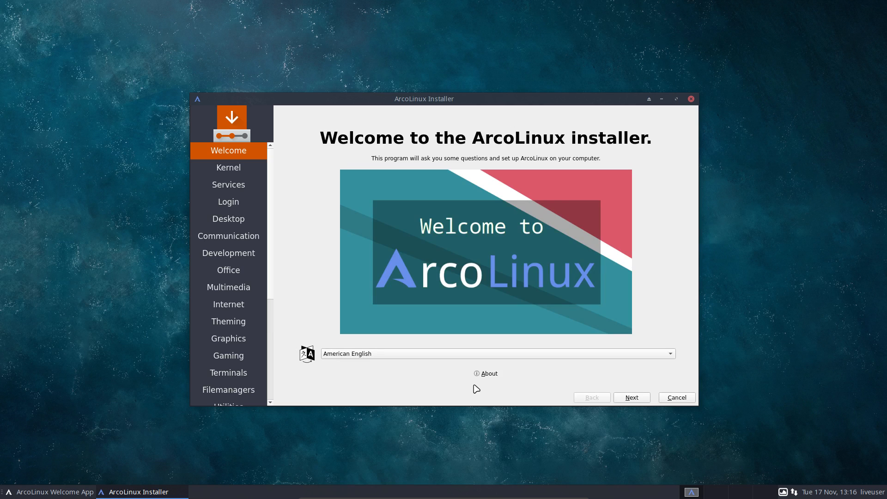
left_click(489, 374)
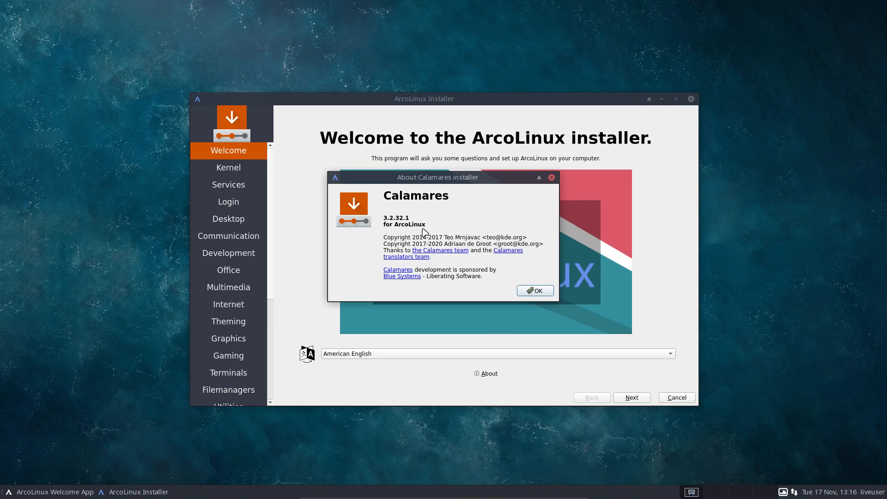
left_click(544, 292)
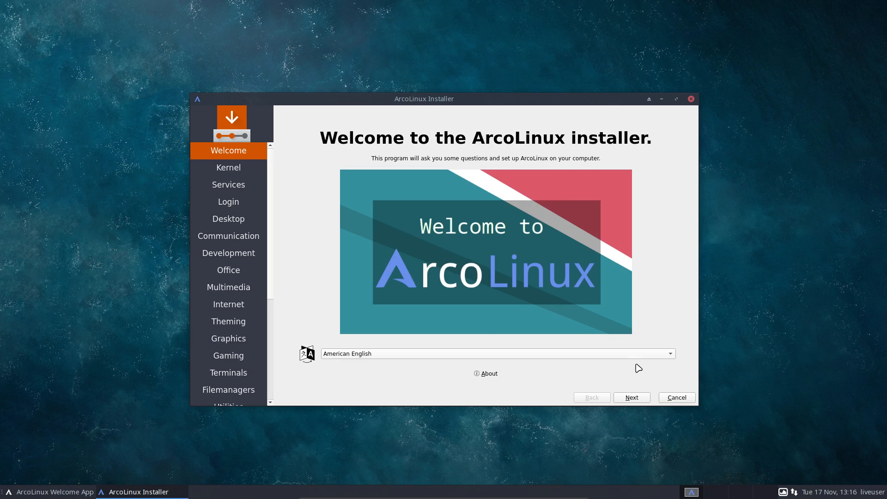
left_click(640, 400)
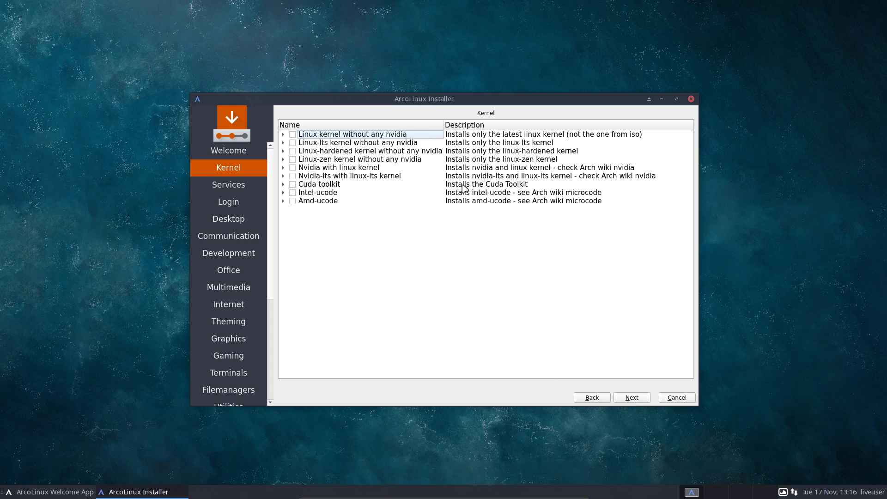
Open a desktop terminal with RXVT Unicode as preferred terminal and check the running kernel version
right_click(95, 157)
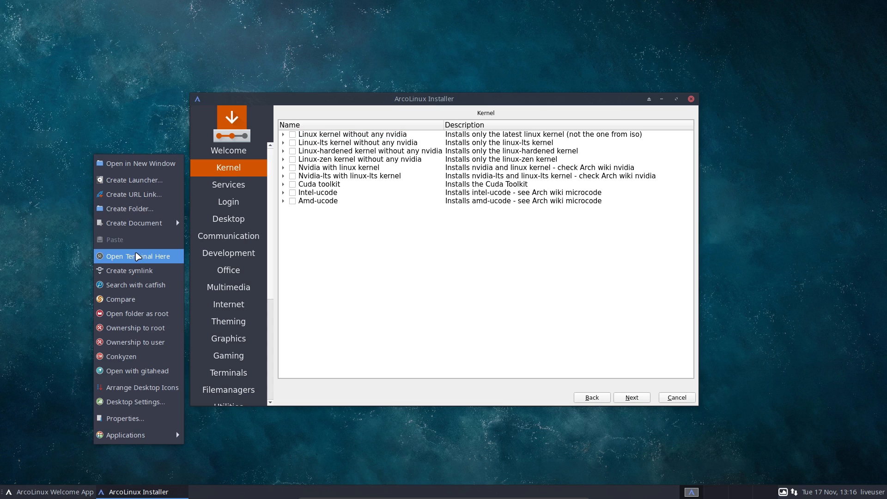
left_click(138, 256)
left_click(428, 255)
left_click(439, 272)
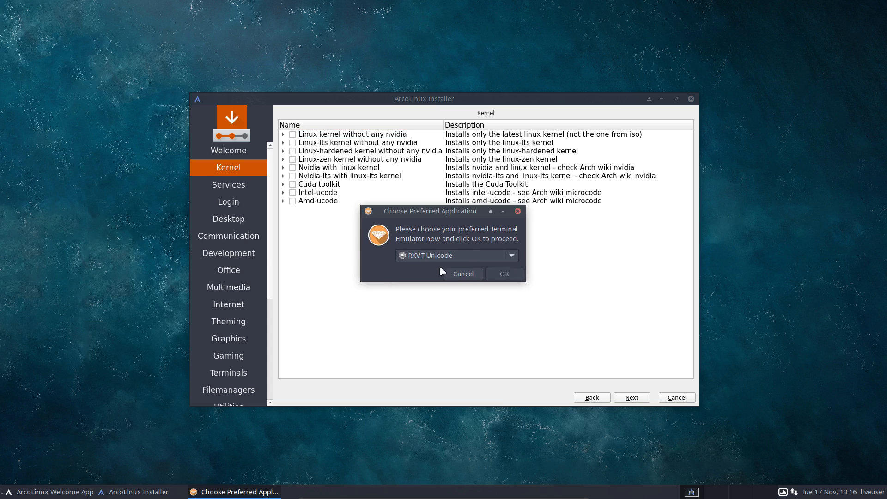
left_click(505, 274)
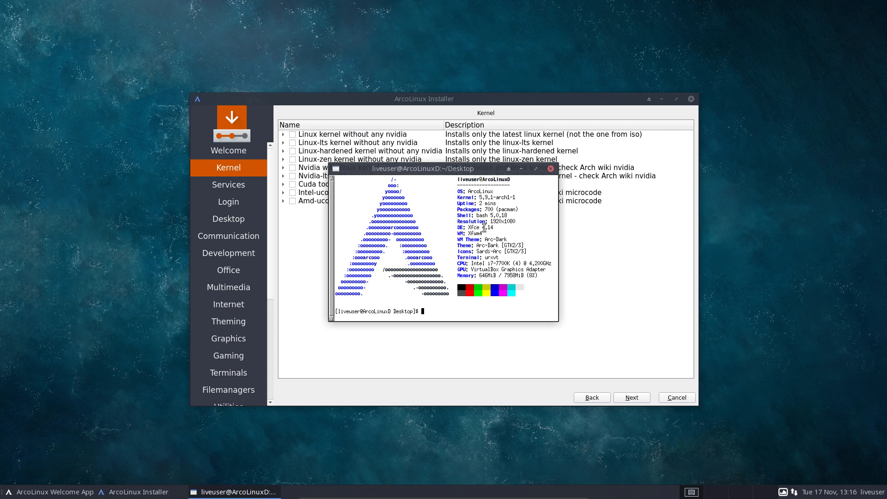
left_click_drag(477, 197, 141, 149)
Close the terminal, leave 'Linux kernel without any nvidia' unticked, and continue to Services
left_click(290, 135)
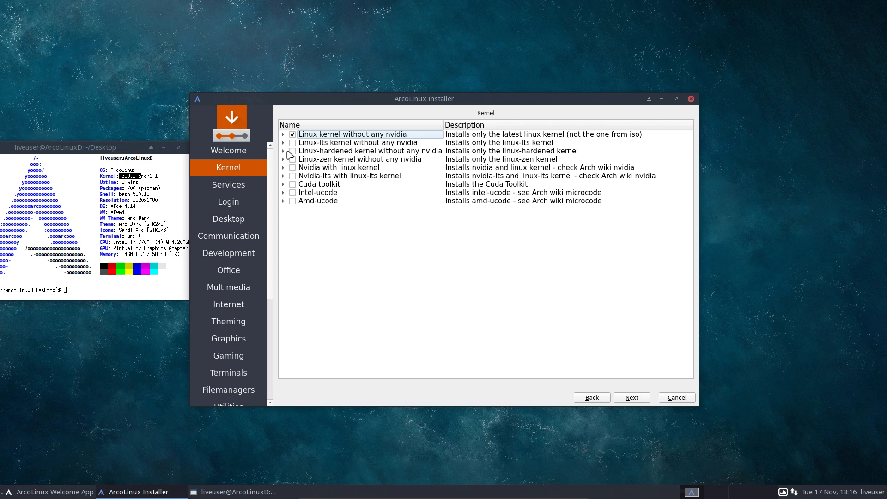
left_click(132, 148)
left_click(193, 147)
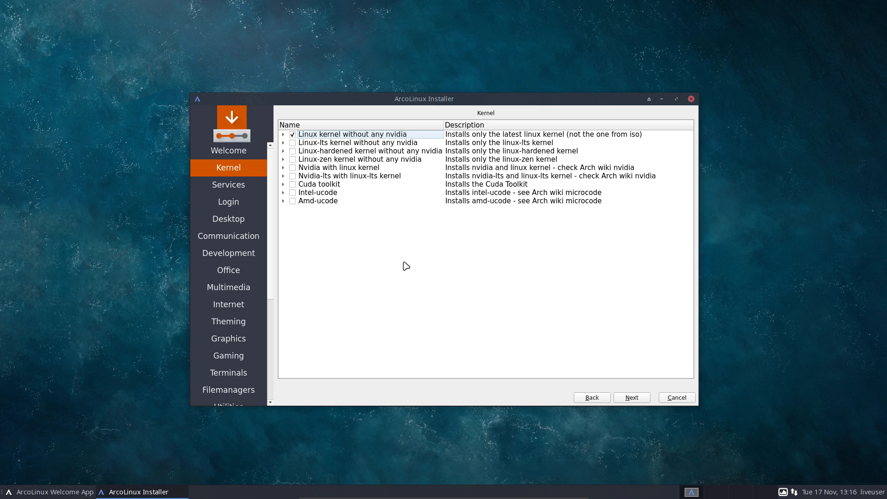
left_click(293, 135)
left_click(633, 398)
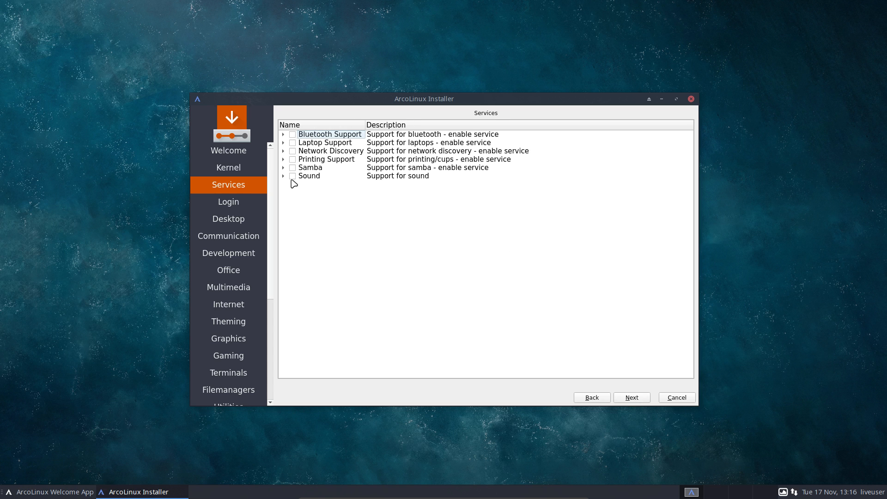
Pass Services with nothing chosen and tick Login Manager: Lightdm on the Login page
left_click(626, 398)
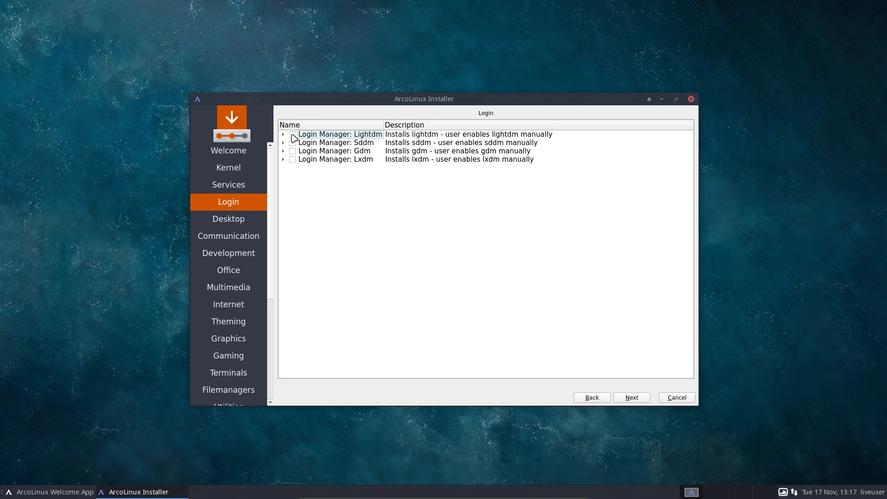
left_click_drag(886, 27, 740, 17)
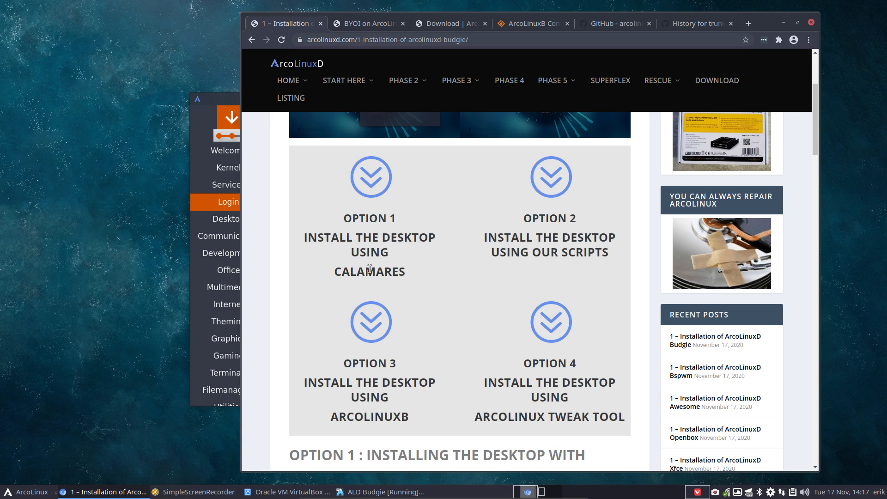
left_click(784, 22)
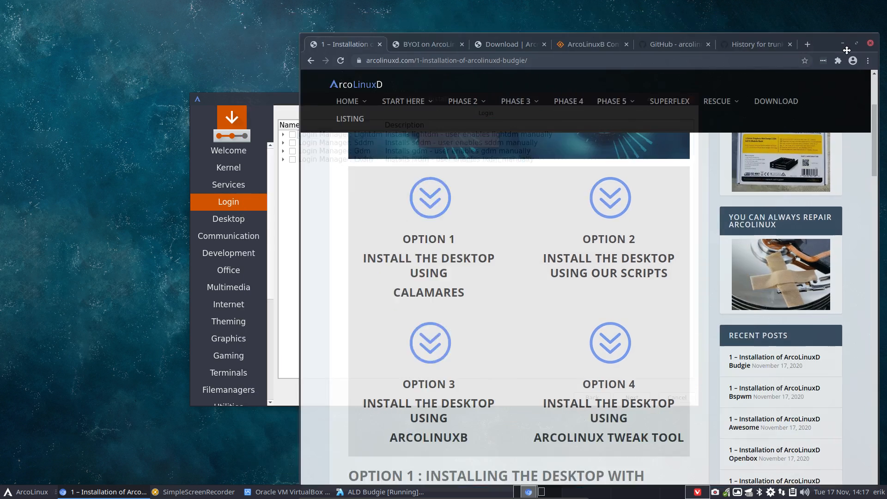
left_click(292, 135)
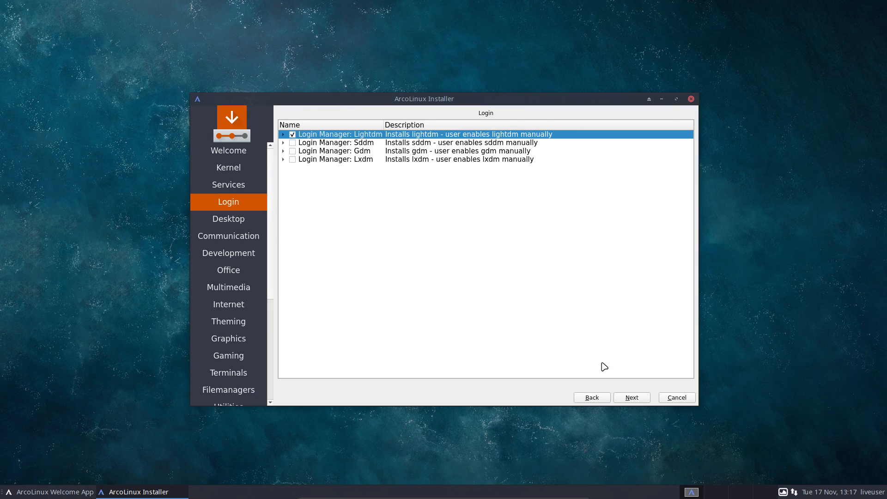
left_click(633, 398)
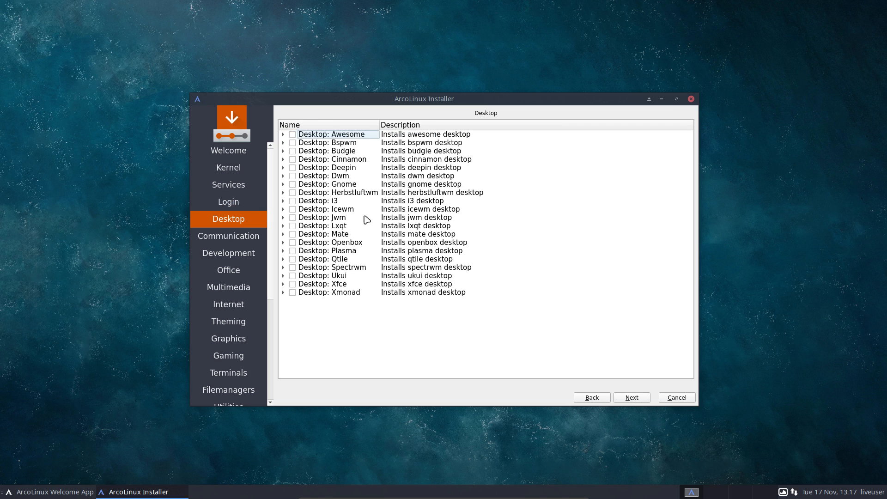
Choose the Budgie desktop and skip the Communication, Development, Office, Multimedia and Internet packages
left_click(292, 151)
left_click(632, 397)
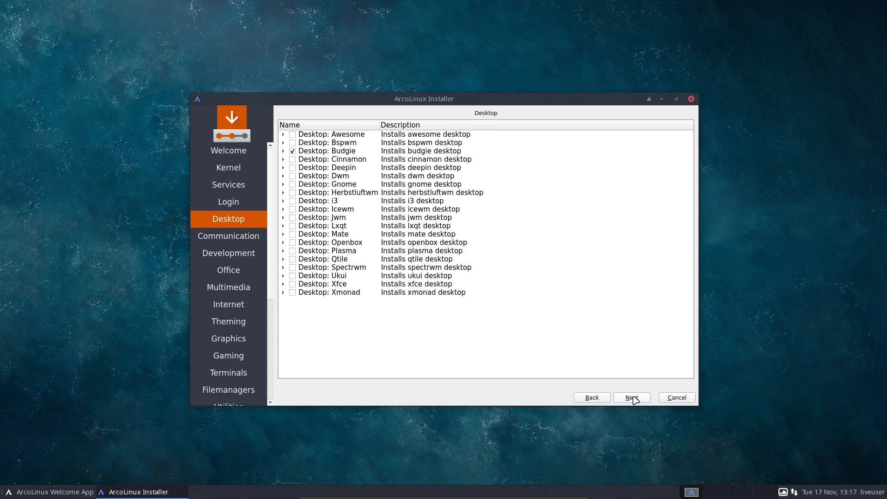
left_click(631, 397)
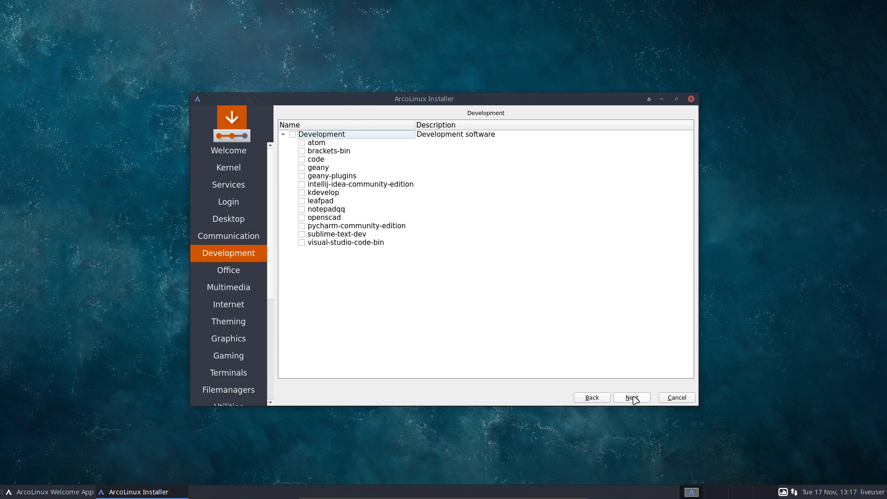
left_click(631, 398)
left_click(631, 398)
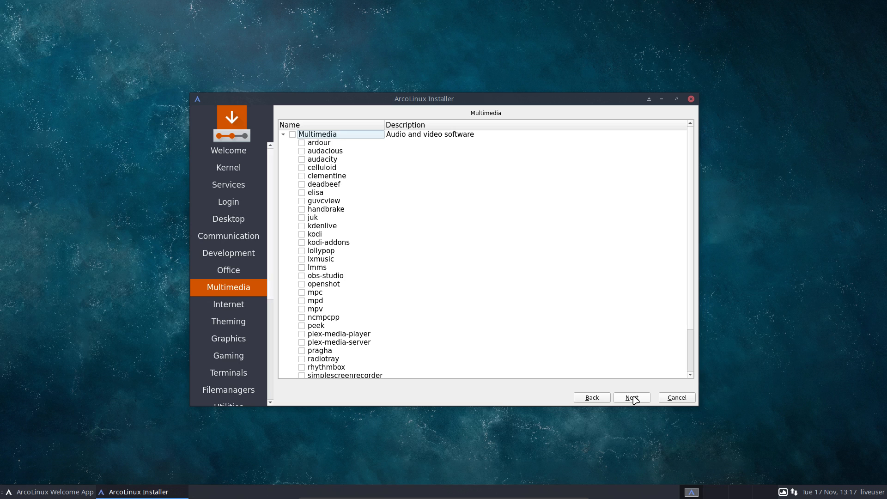
left_click(631, 397)
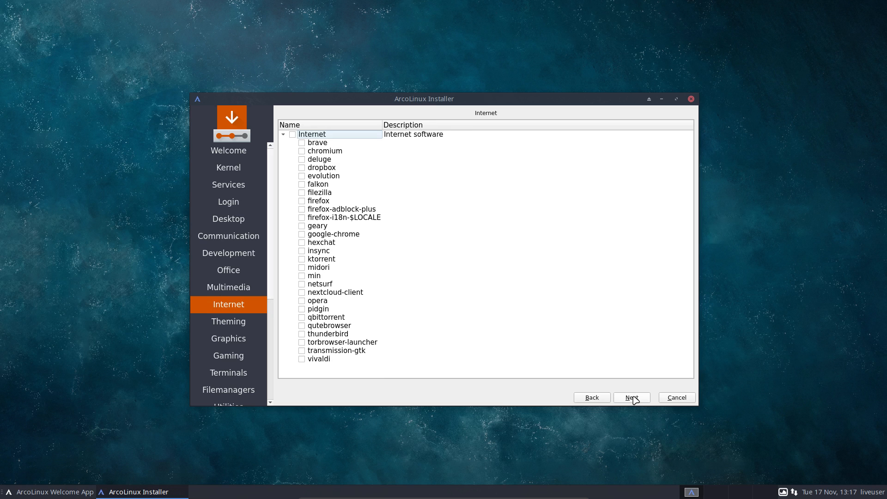
left_click(632, 397)
Skip Theming through ArcoLinux Dev packages unticked and accept the location
left_click(632, 397)
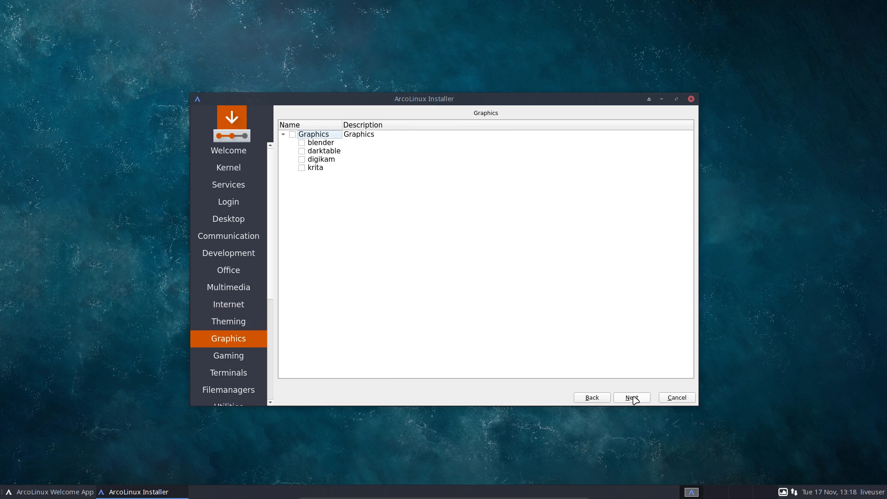
left_click(633, 397)
left_click(633, 398)
left_click(632, 397)
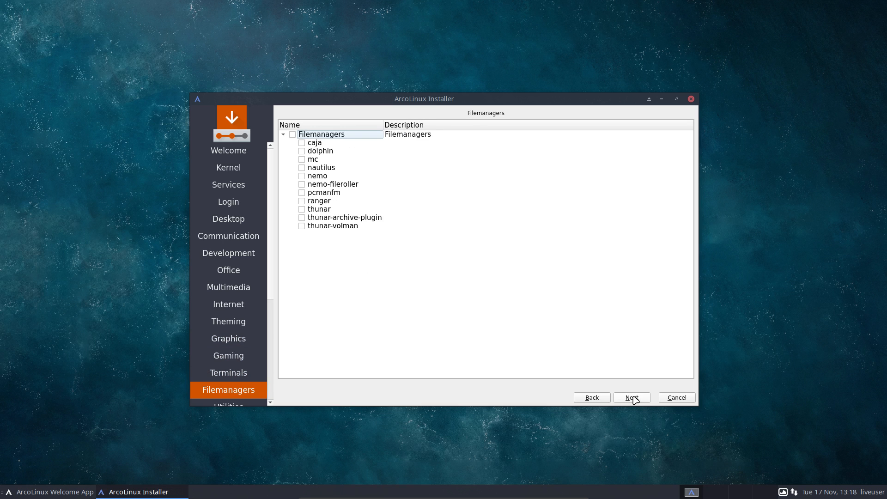
left_click(633, 398)
left_click(633, 398)
left_click(633, 398)
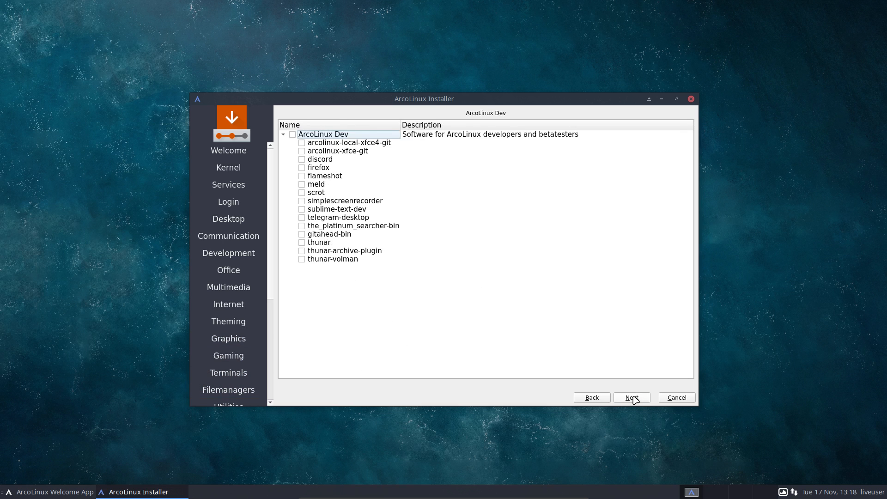
left_click(633, 398)
left_click(633, 398)
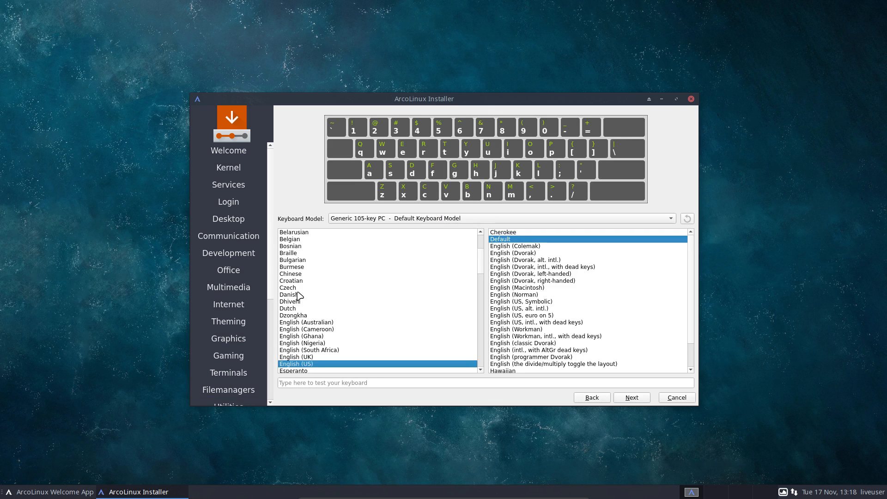
Pick the Belgian keyboard layout, then enable disk encryption with Swap to file
left_click(297, 239)
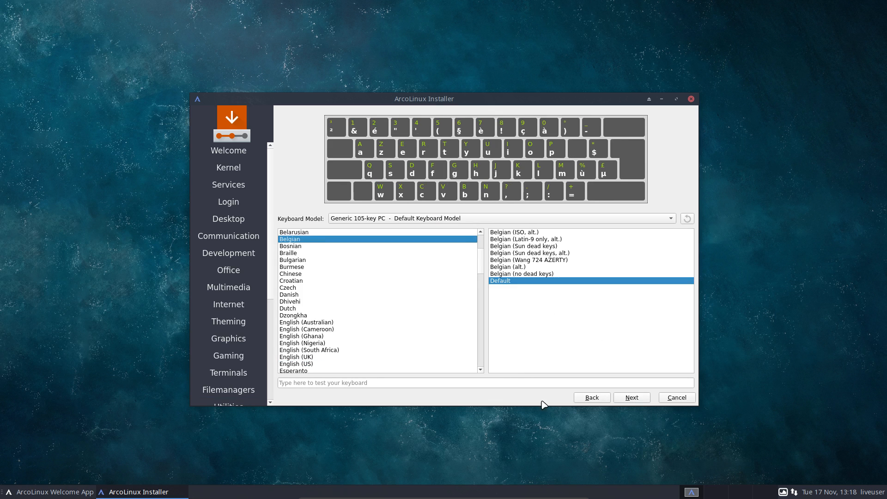
left_click(632, 397)
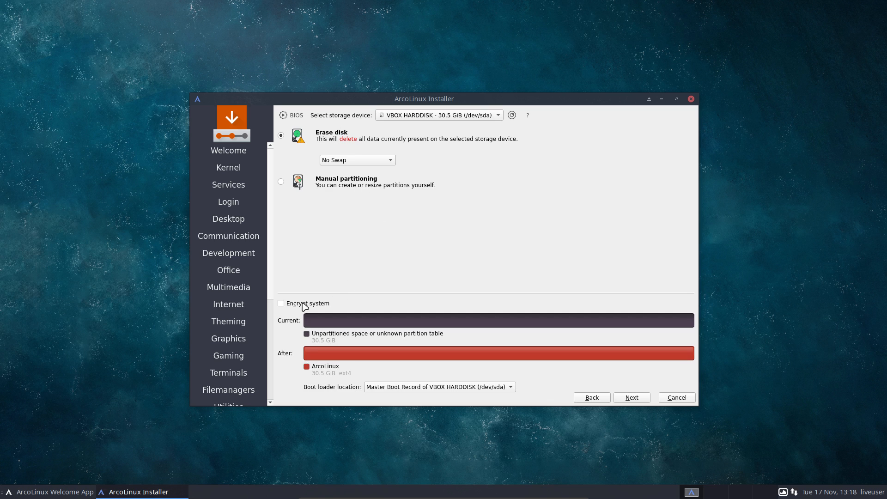
left_click(302, 305)
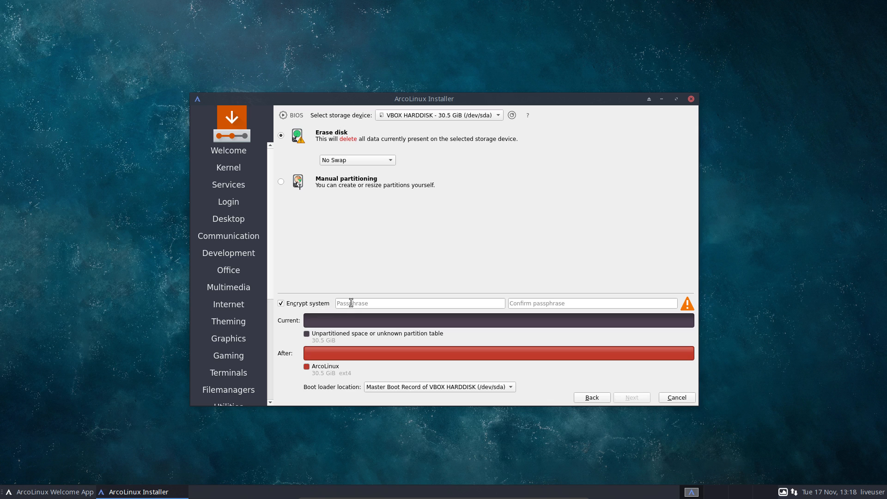
left_click(363, 161)
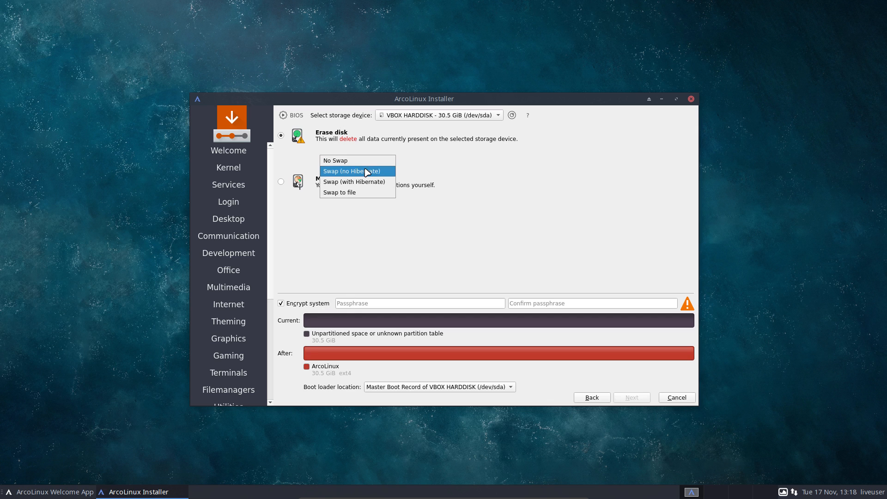
left_click(368, 171)
left_click(371, 164)
left_click(366, 172)
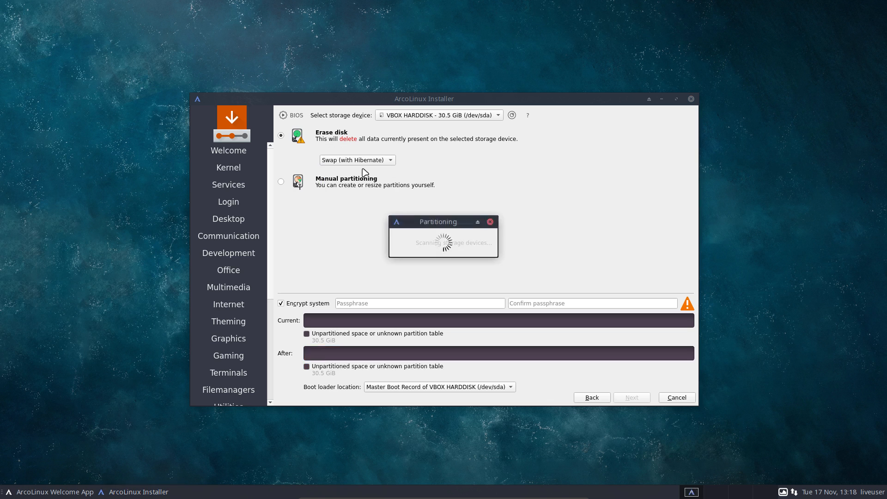
left_click(362, 162)
left_click(358, 171)
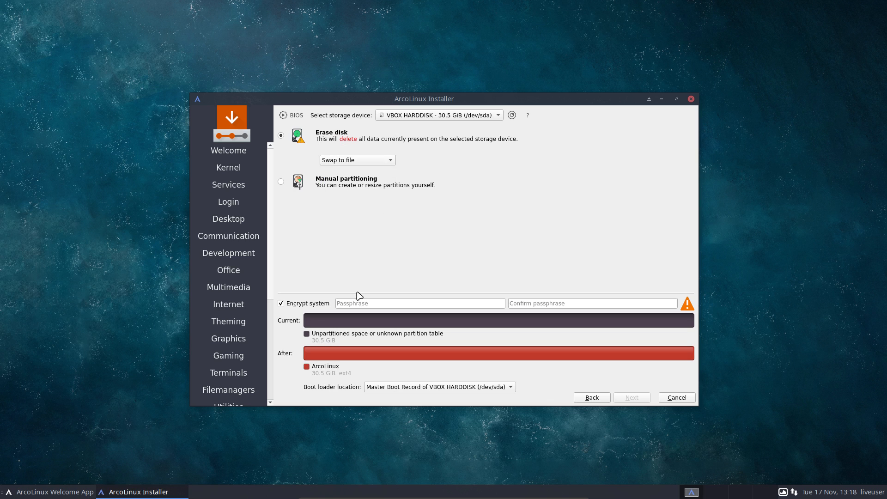
Enter and confirm the encryption passphrase, keeping Swap to file selected
left_click(351, 305)
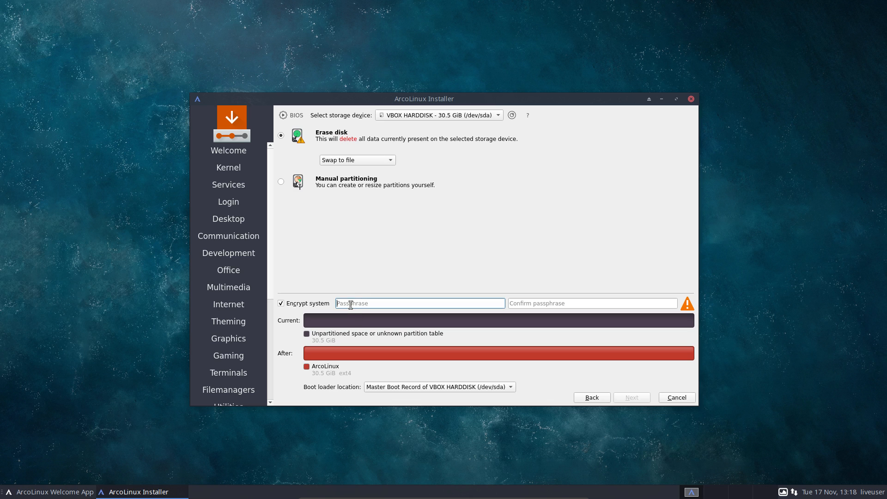
key("Tab")
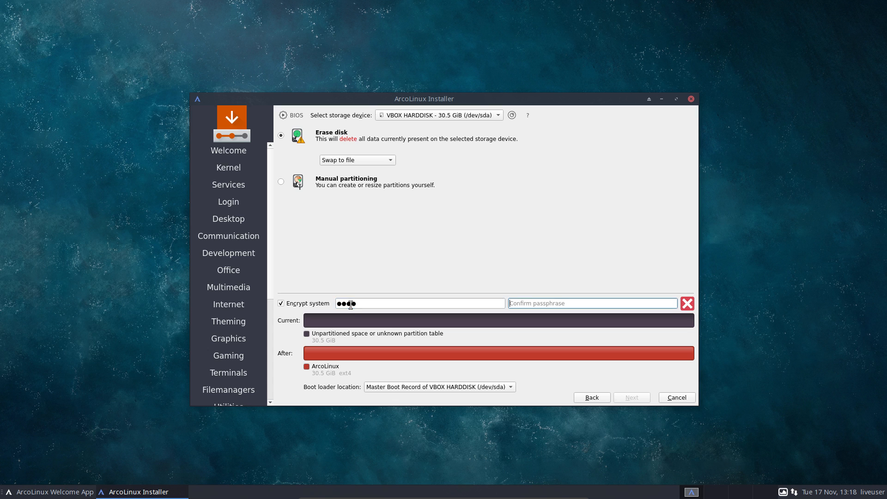
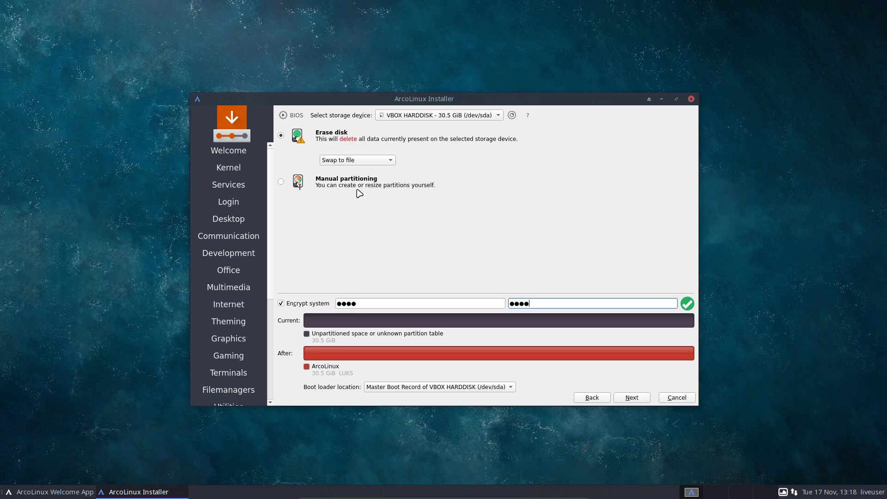
left_click(356, 160)
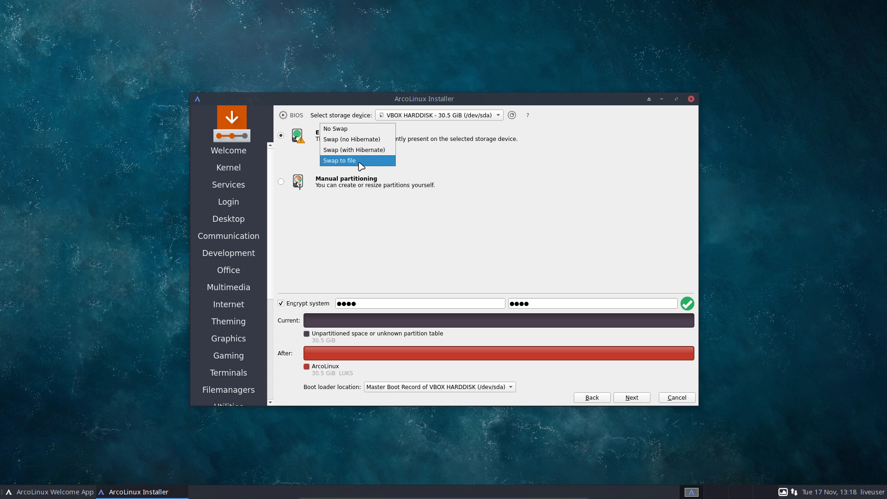
left_click(358, 161)
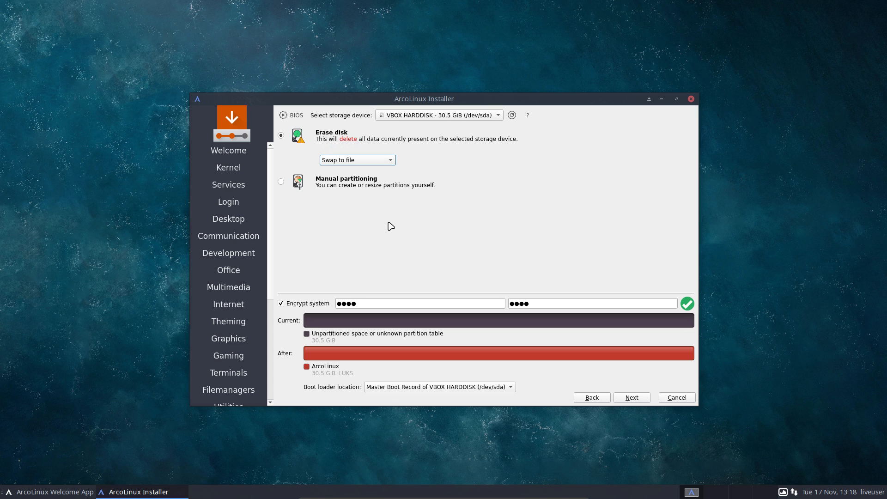
left_click(368, 303)
left_click_drag(369, 303, 337, 304)
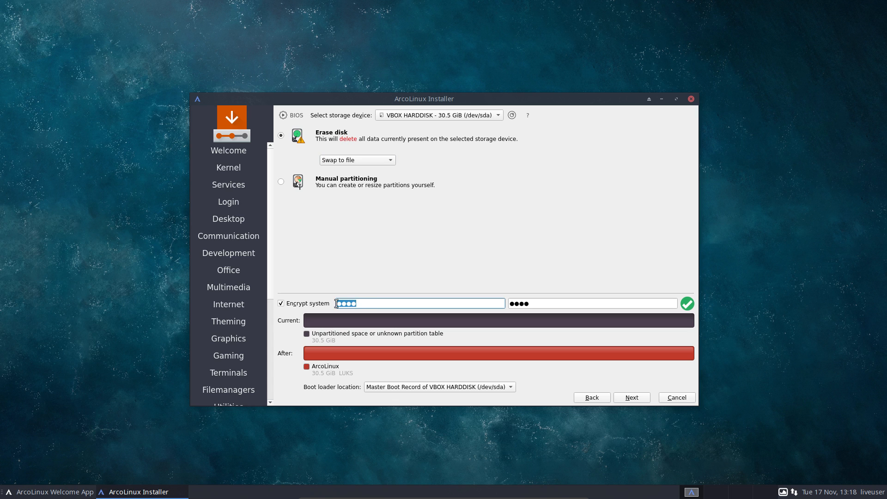
type("a●●●")
key("Tab")
type("●●●●")
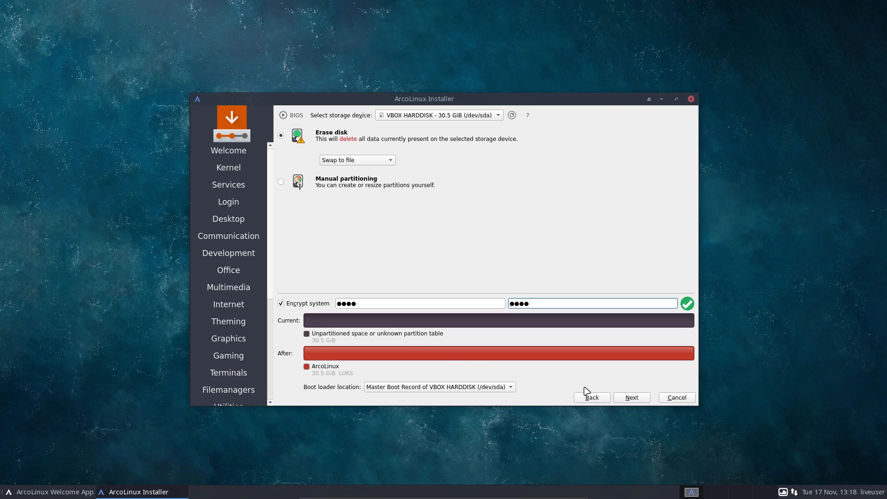
Enter the user's full name, login, computer name and password, with auto-login and same admin password
left_click(642, 399)
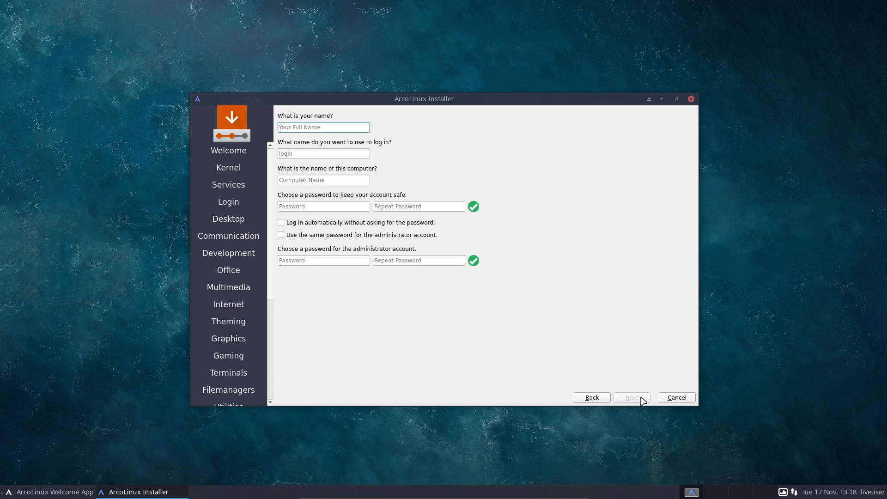
key("Tab")
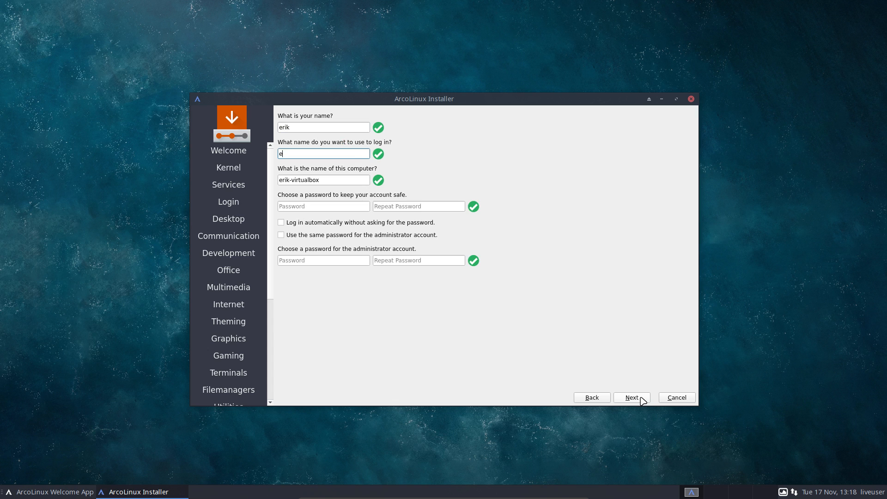
key("Tab")
key("Tab")
key("Tab")
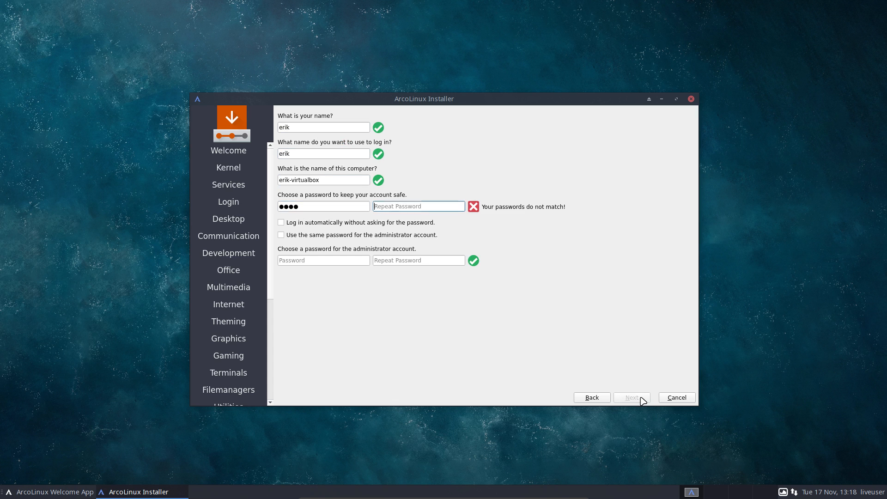
key("Tab")
key("Tab")
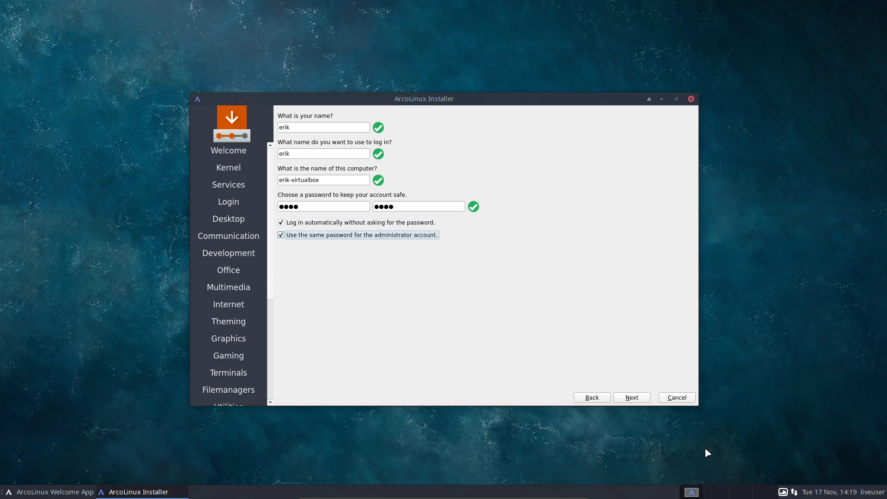
left_click(640, 398)
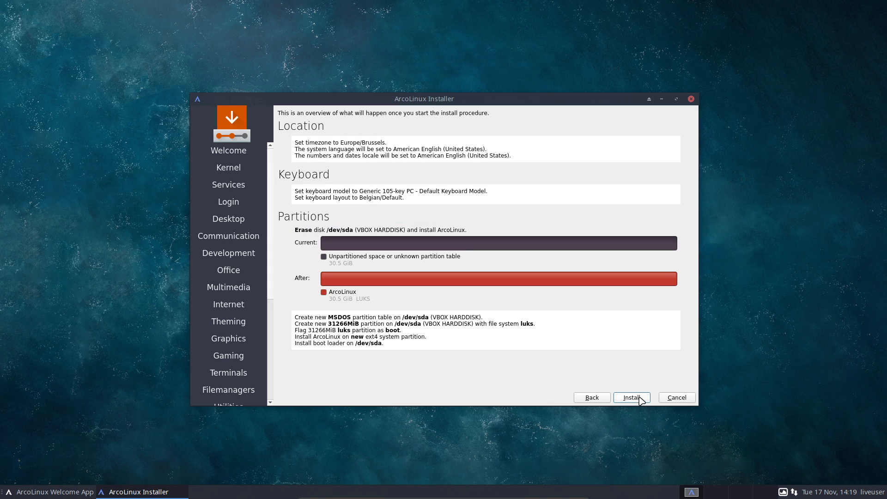
Begin installing ArcoLinux to the encrypted disk and bring the Budgie guide in front of the VM
left_click(631, 397)
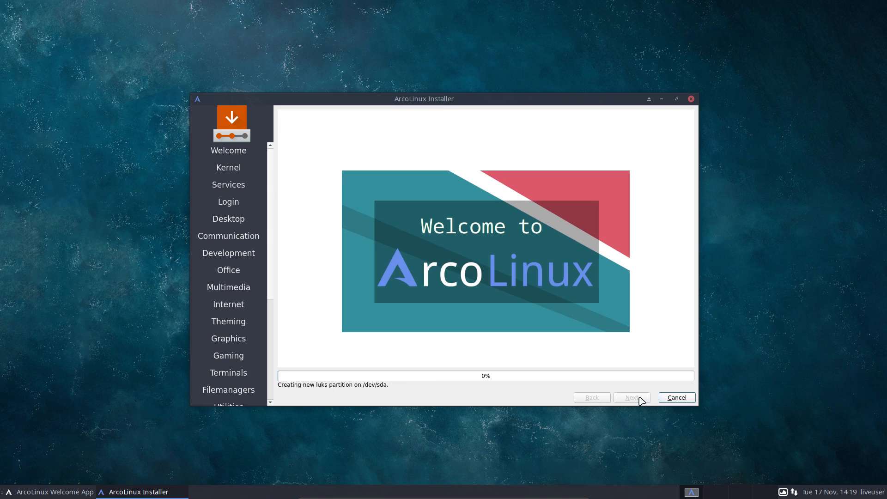
left_click_drag(886, 138, 560, 41)
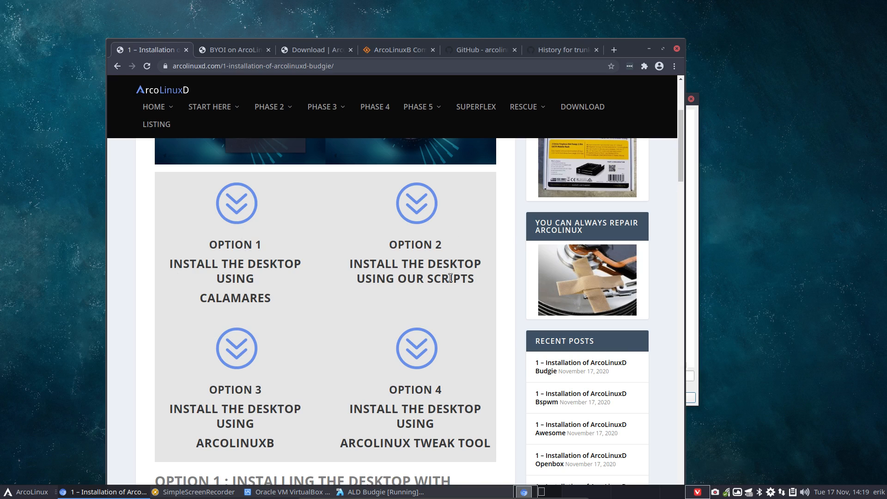
Scroll to Option 2 and select the arco-budgie git clone command
scroll(368, 242, "down", 15)
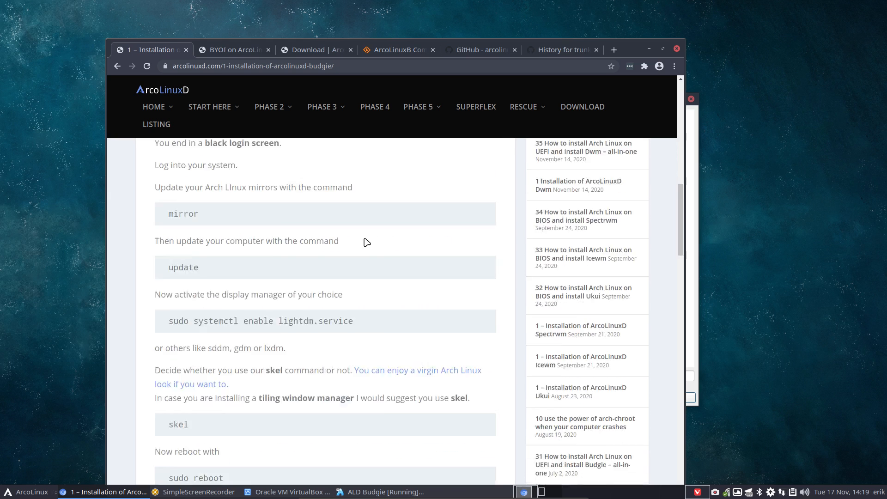
scroll(367, 242, "down", 9)
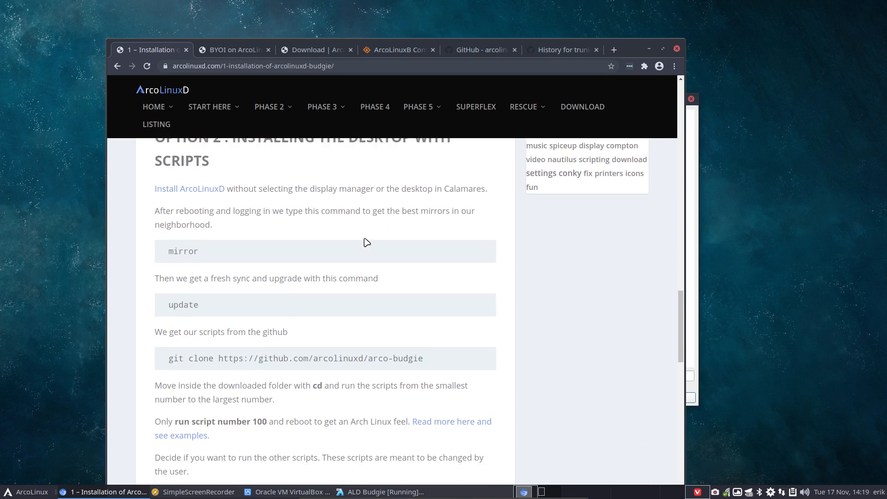
scroll(367, 242, "down", 2)
left_click_drag(429, 296, 167, 296)
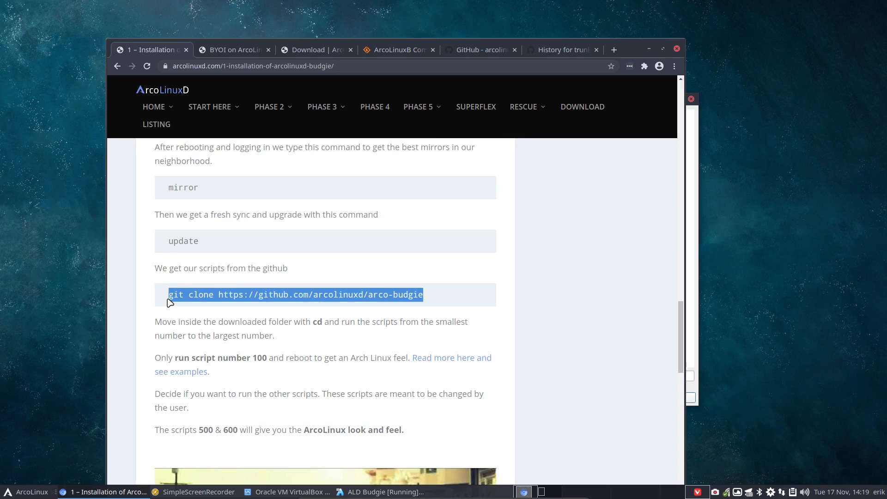
Maximize Chrome and open the arcolinuxd organisation's repository list on GitHub
left_click(663, 49)
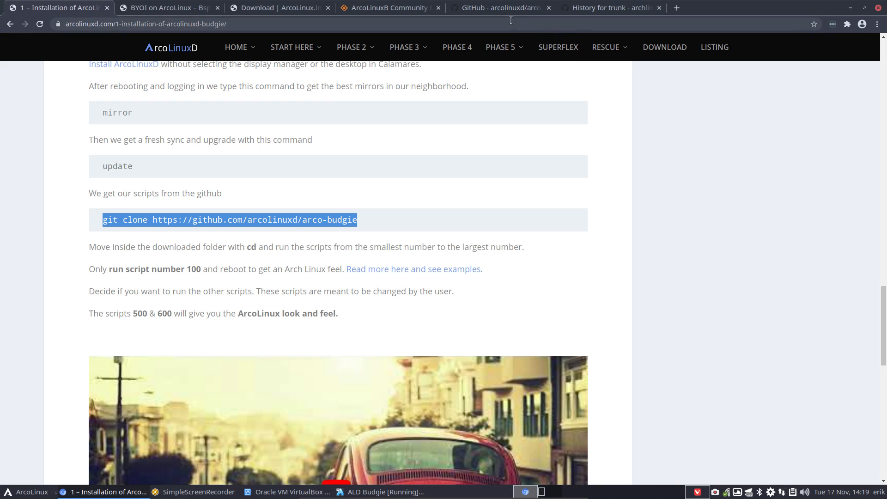
left_click(493, 9)
left_click(76, 121)
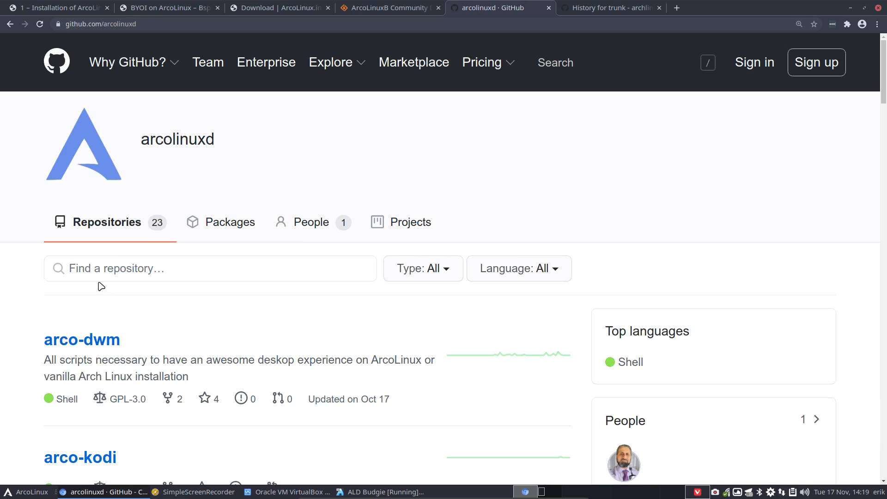
Filter arcolinuxd's repositories by 'b' and open arco-budgie
left_click(102, 271)
type("bud")
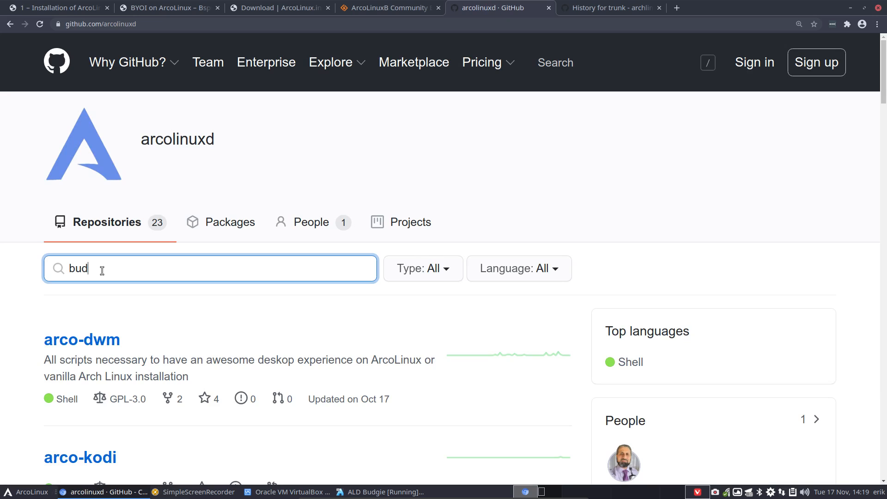
left_click(112, 394)
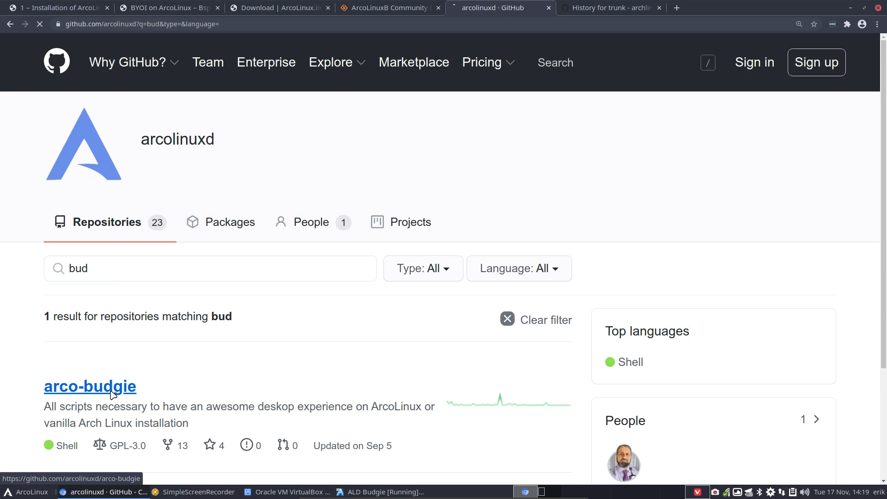
Browse the arco-budgie file list and open 100-display-manager-and-desktop.sh
scroll(185, 374, "down", 3)
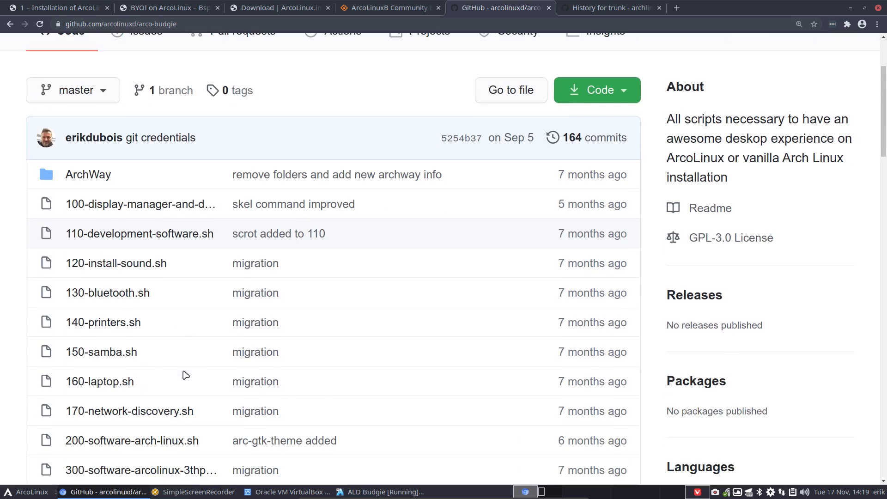
scroll(185, 374, "down", 3)
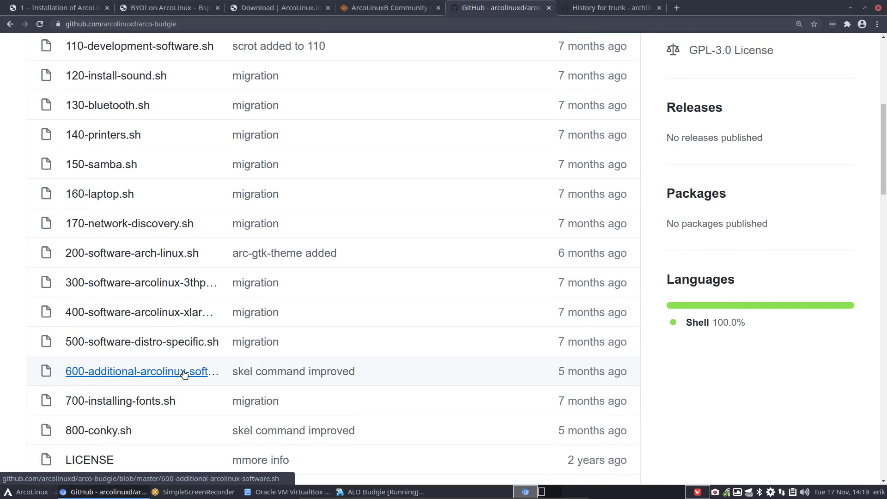
scroll(183, 374, "down", 1)
scroll(131, 464, "down", 3)
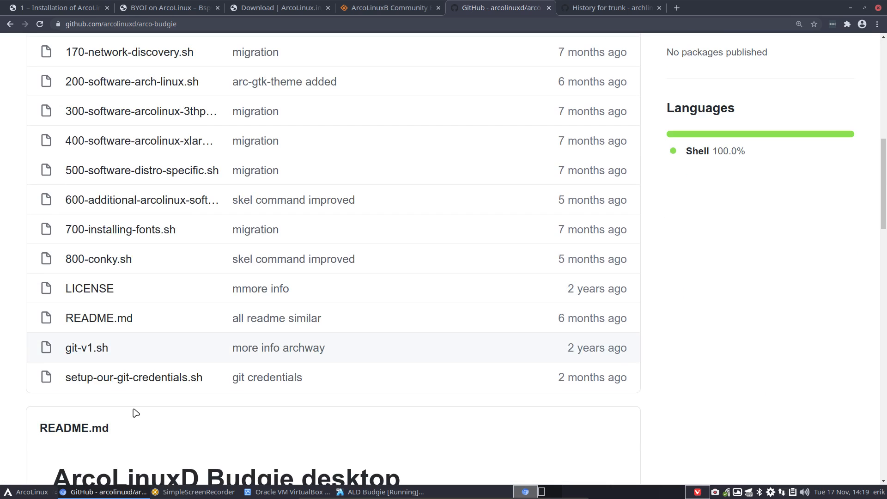
scroll(136, 413, "up", 4)
scroll(135, 413, "up", 4)
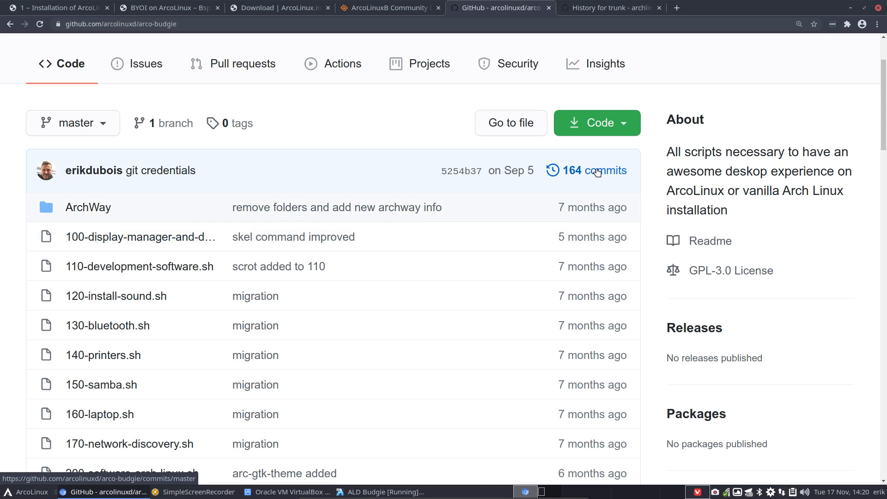
mouse_move(593, 271)
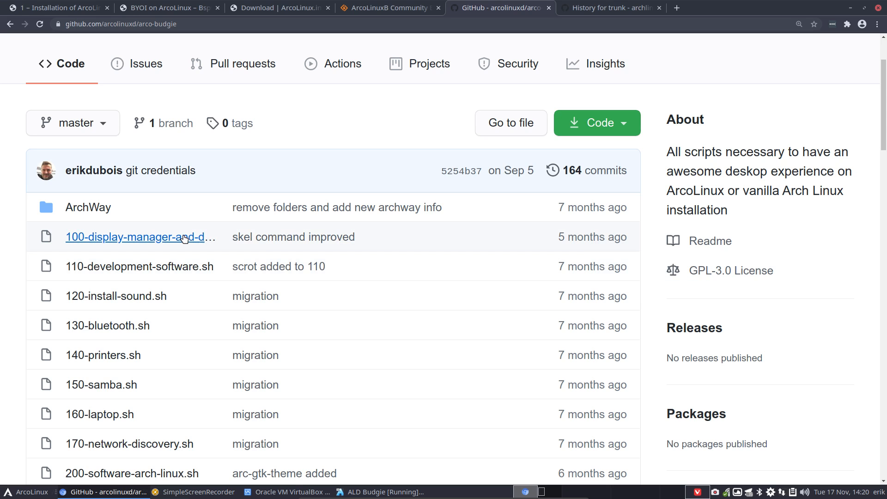
left_click(198, 243)
Highlight the greeter, wallpaper, budgie-desktop, budgie-extras and guake package lines
scroll(196, 246, "down", 15)
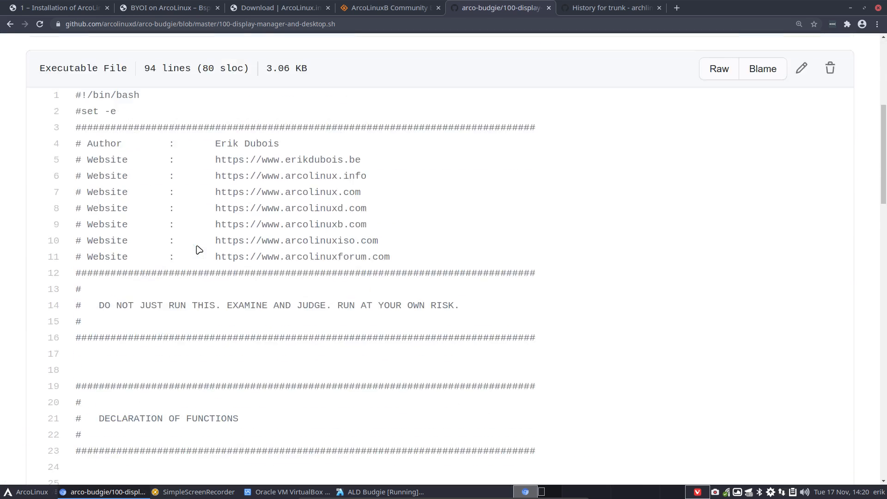
scroll(199, 249, "down", 3)
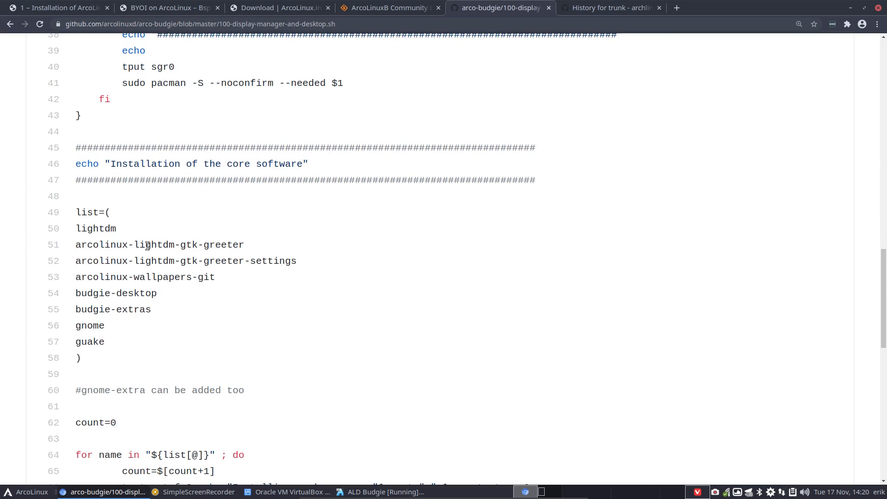
left_click_drag(221, 279, 74, 247)
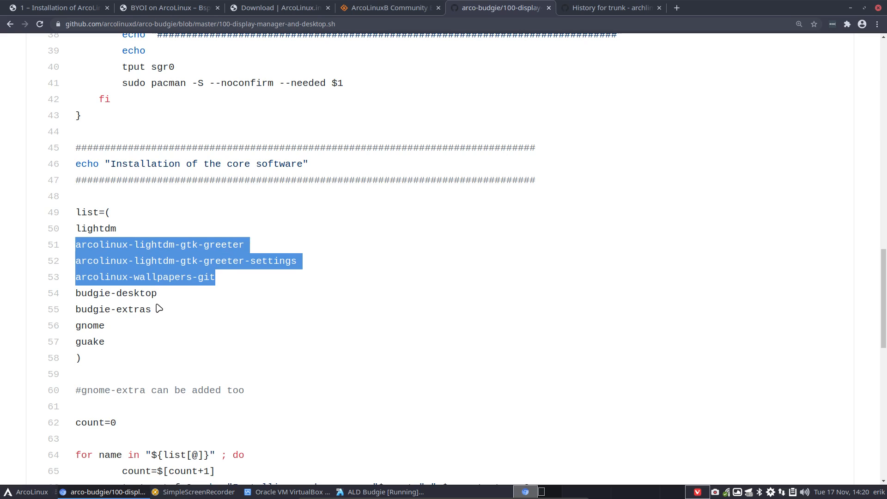
left_click_drag(157, 310, 71, 300)
left_click(87, 327)
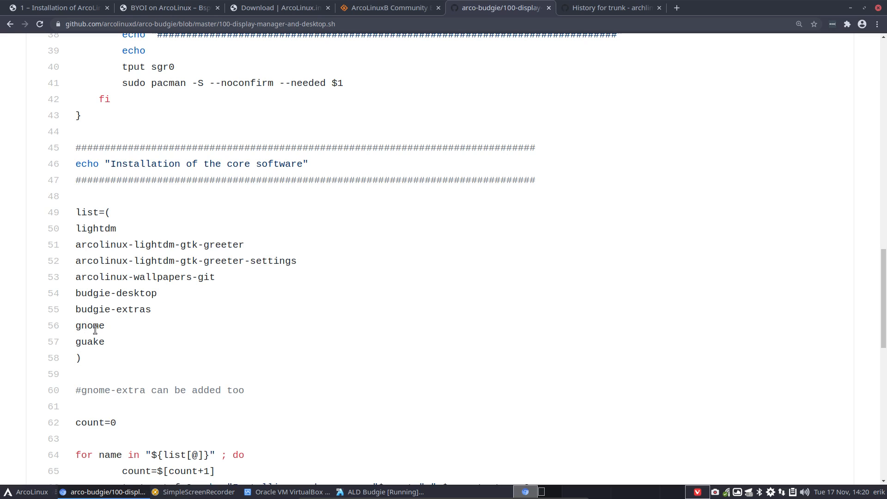
left_click_drag(109, 346, 74, 343)
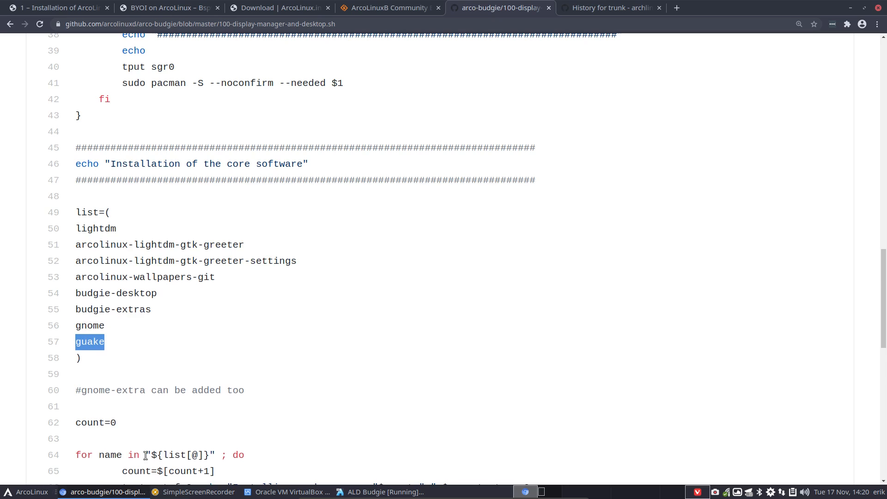
Highlight the systemctl enable lightdm.service -f line, then go back to the file list
scroll(145, 456, "down", 6)
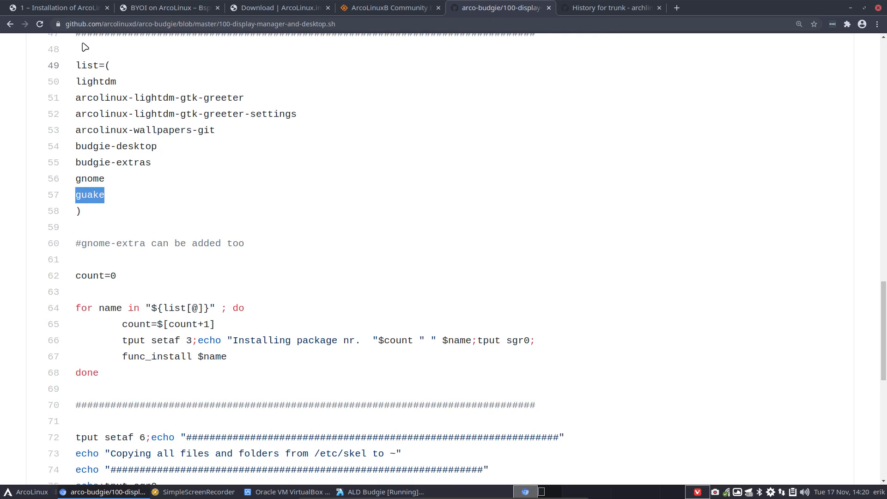
scroll(61, 342, "up", 1)
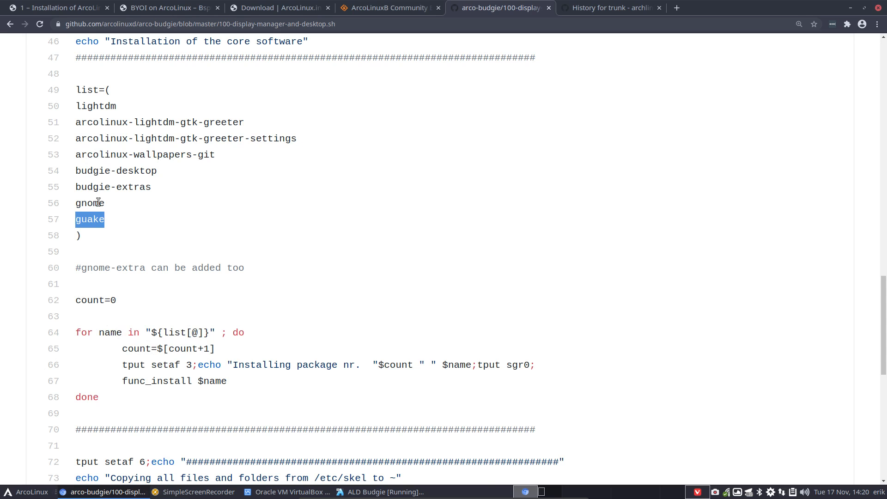
scroll(98, 202, "down", 4)
scroll(98, 202, "down", 3)
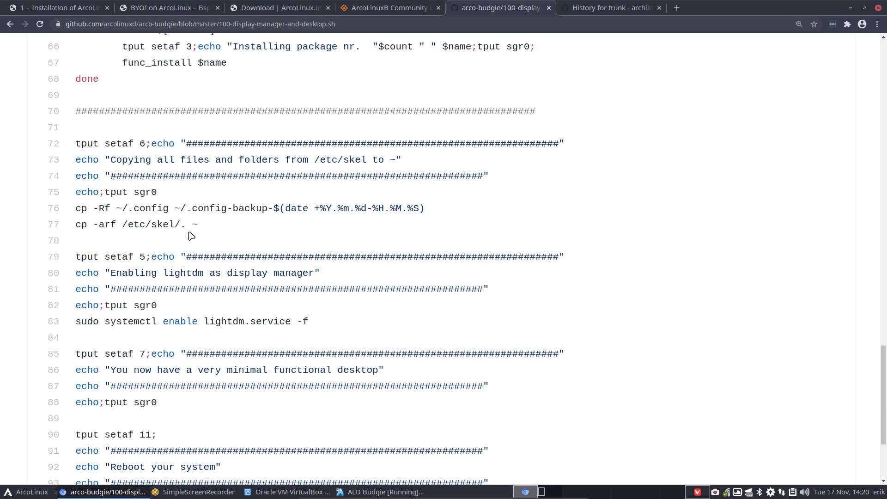
left_click_drag(198, 225, 76, 140)
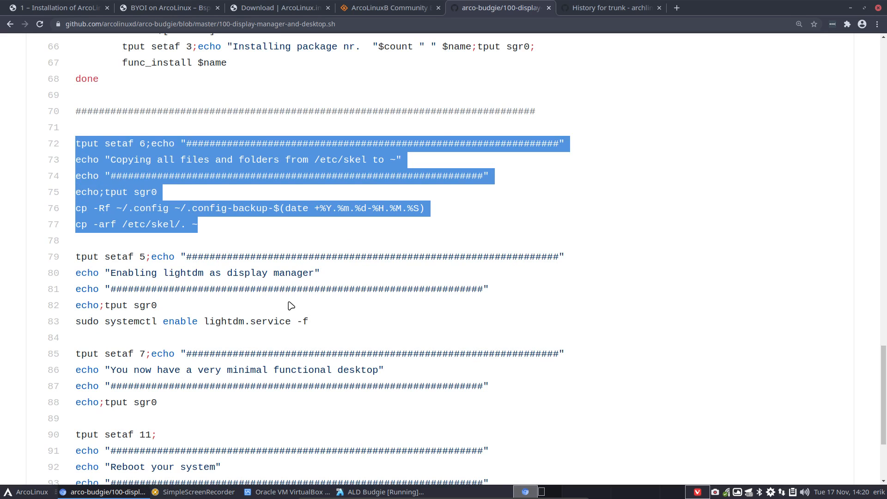
scroll(291, 306, "down", 2)
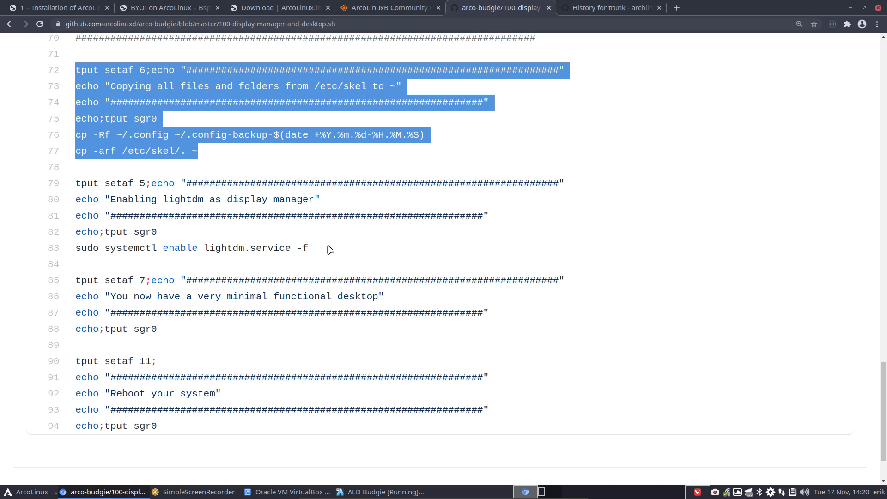
left_click_drag(311, 250, 202, 248)
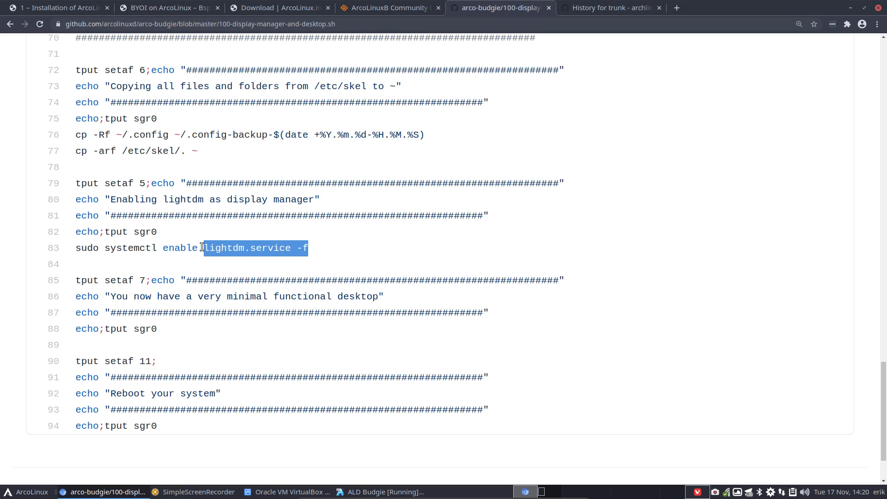
double_click(172, 247)
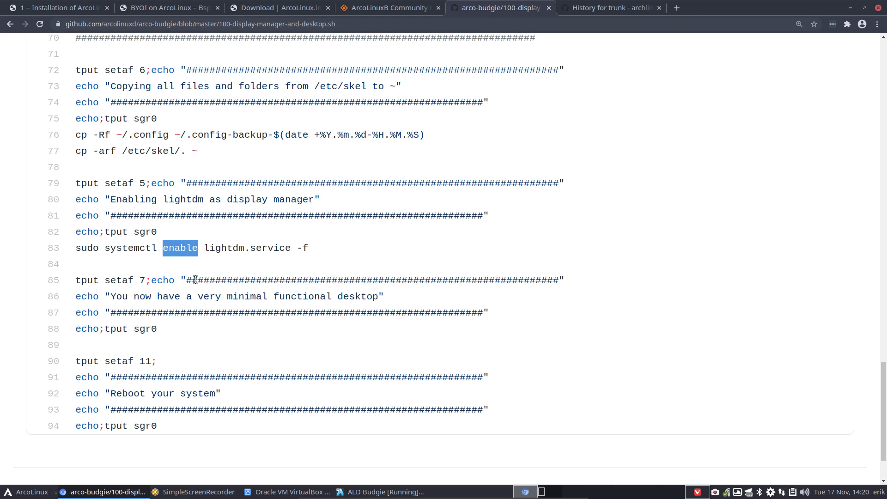
left_click(10, 23)
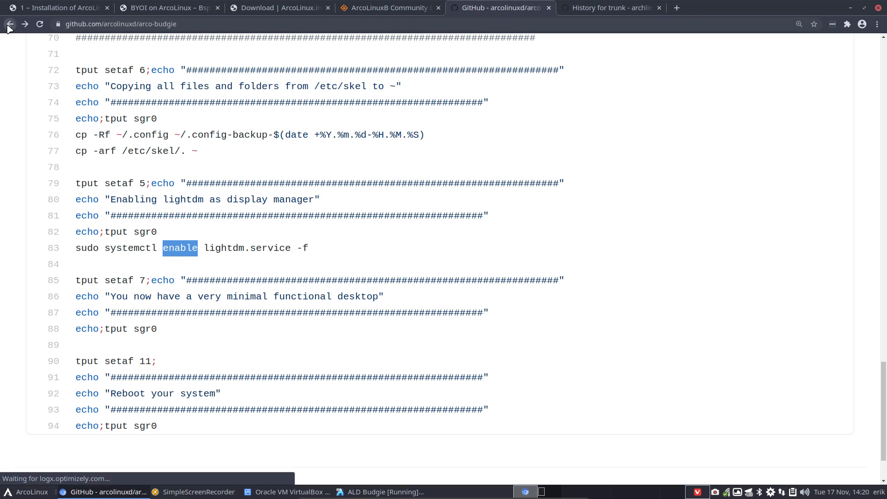
left_click(123, 267)
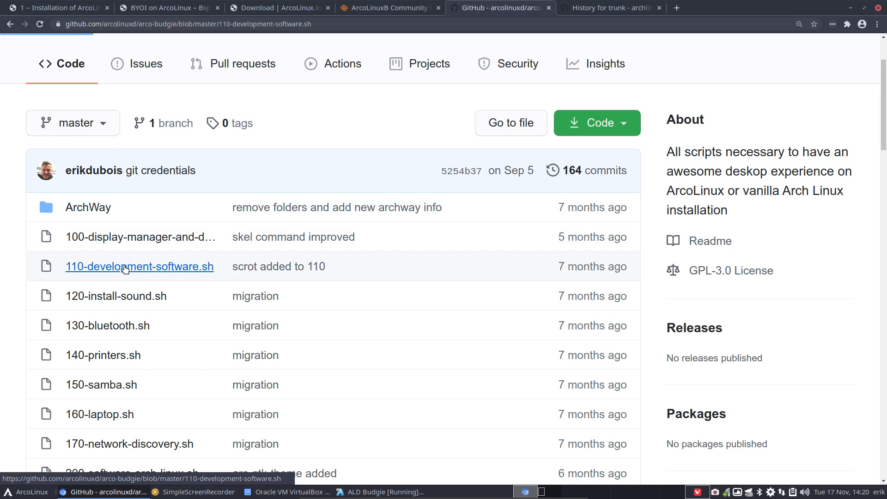
scroll(124, 268, "down", 12)
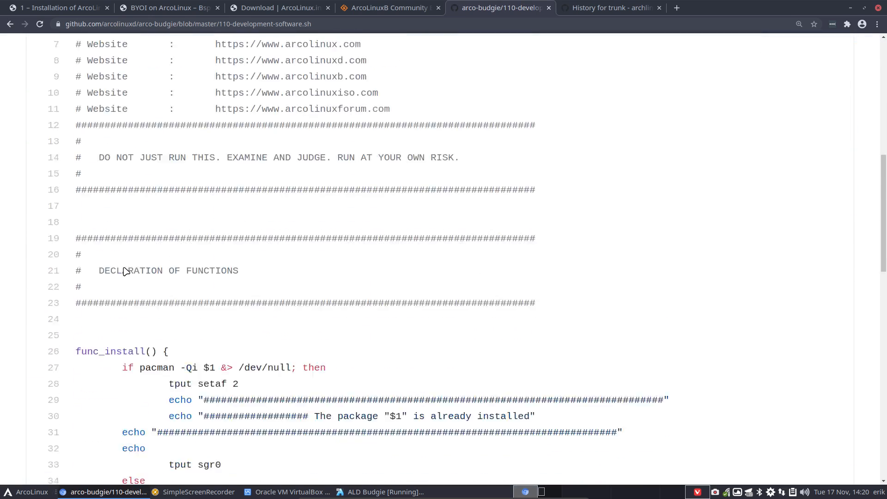
scroll(125, 270, "down", 10)
scroll(131, 250, "up", 3)
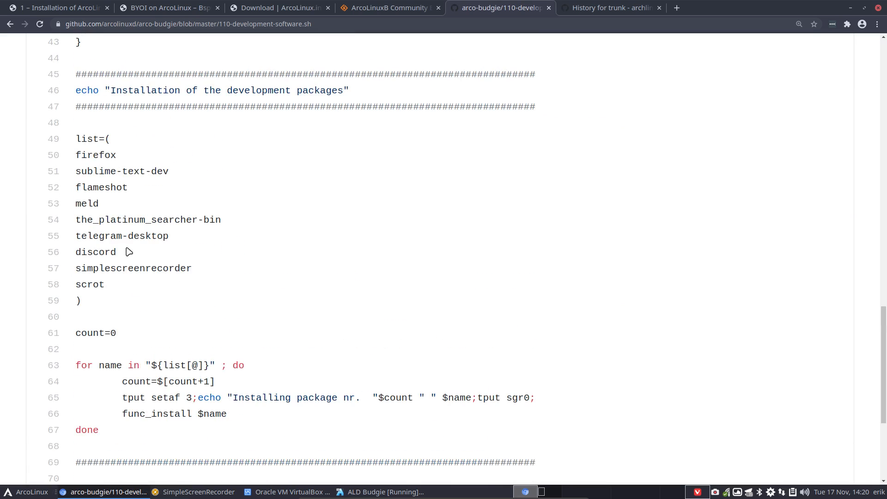
left_click_drag(170, 236, 75, 233)
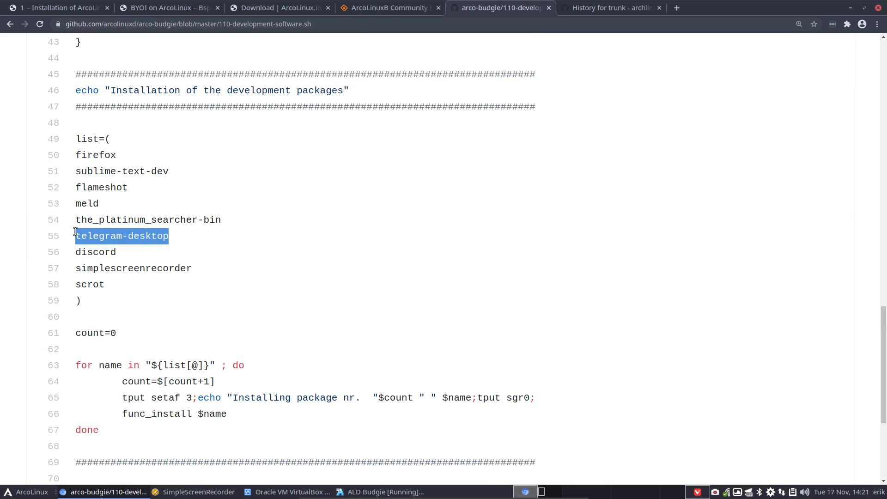
left_click_drag(117, 253, 51, 253)
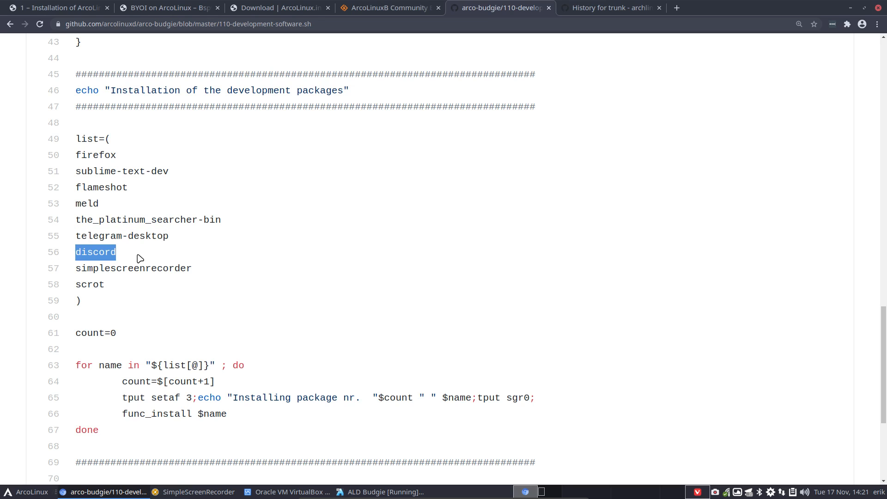
scroll(138, 277, "down", 5)
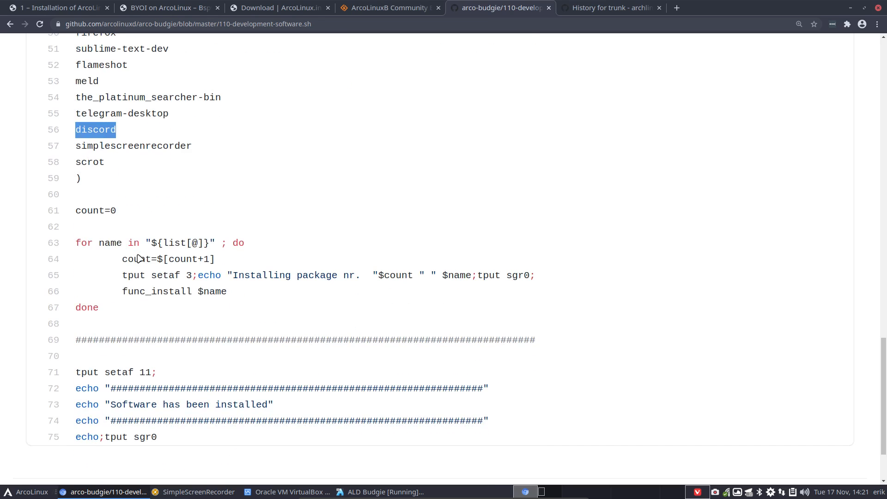
left_click(11, 25)
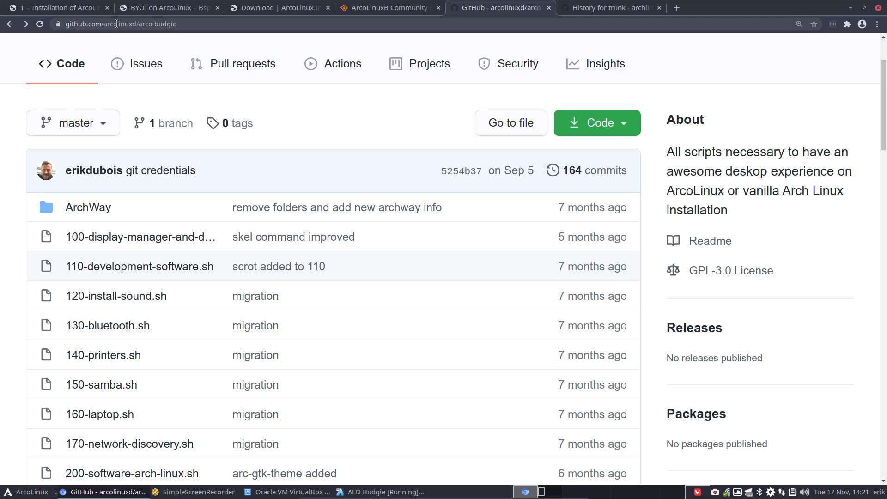
Close the Arch kernel commit history tab and unmaximize the browser window
left_click(89, 26)
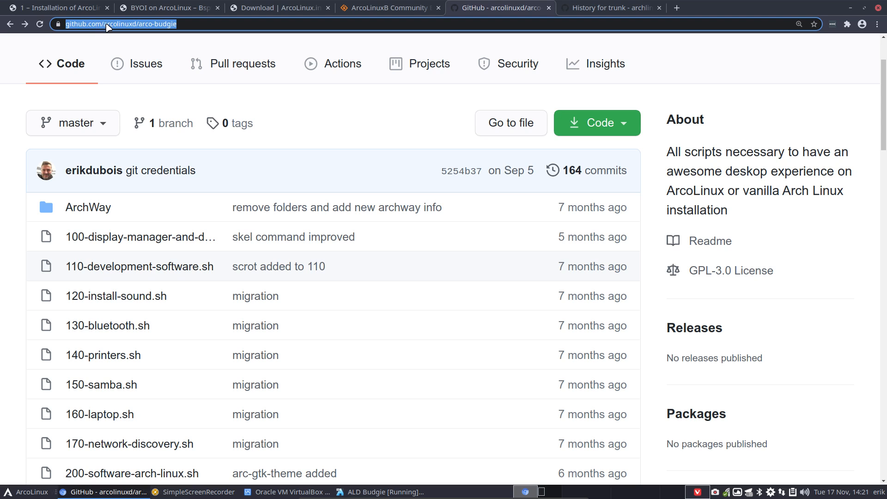
left_click(611, 10)
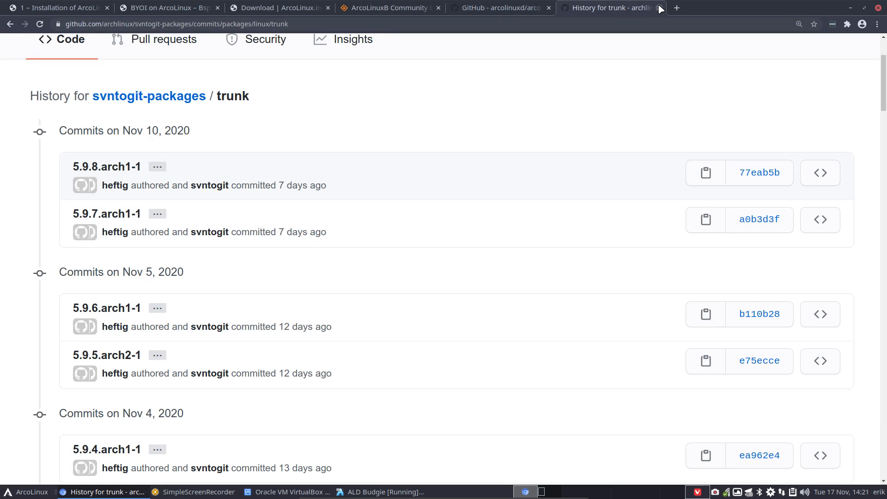
left_click(660, 8)
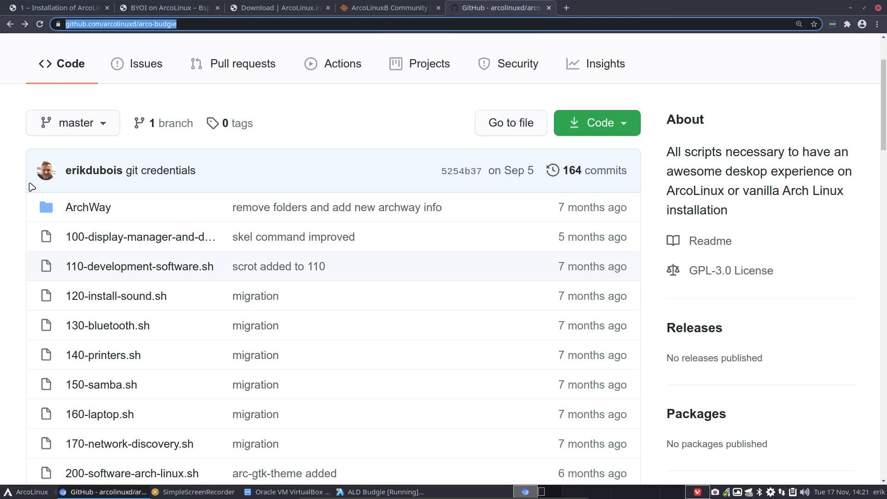
left_click_drag(628, 4, 563, 2)
Open the arco-budgie 200-software-arch-linux.sh script from the file list
scroll(118, 234, "down", 3)
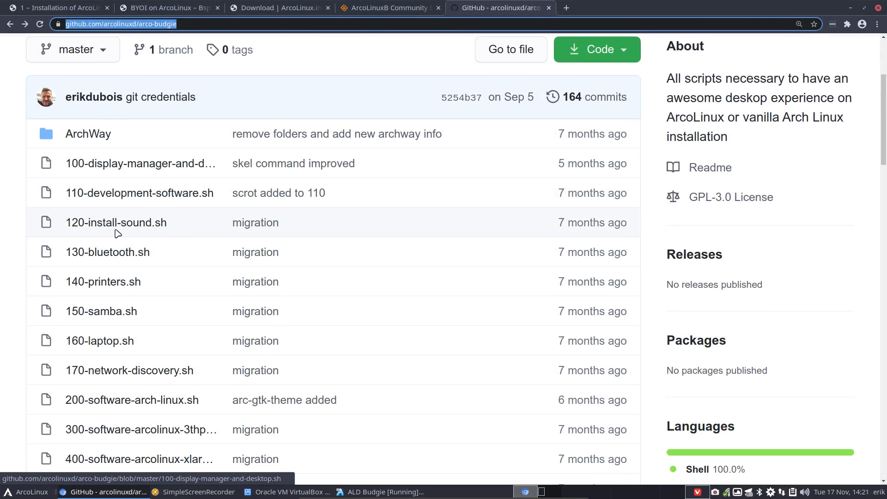
scroll(119, 229, "down", 1)
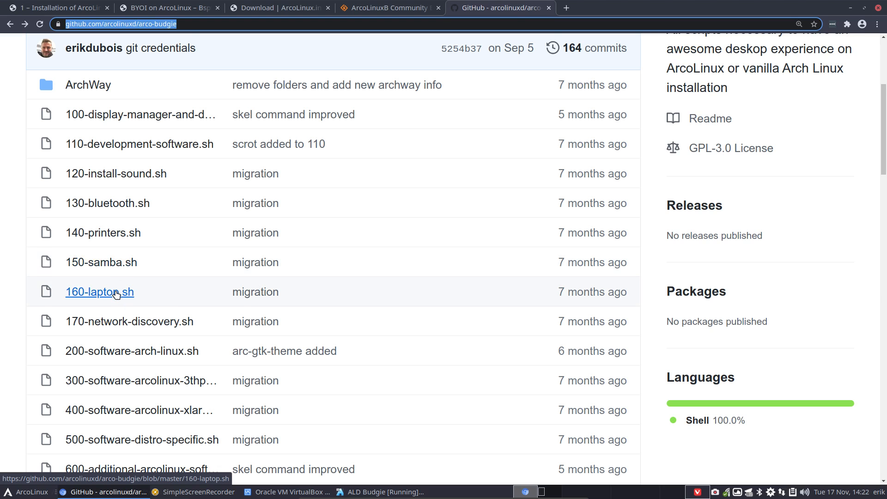
scroll(122, 288, "down", 1)
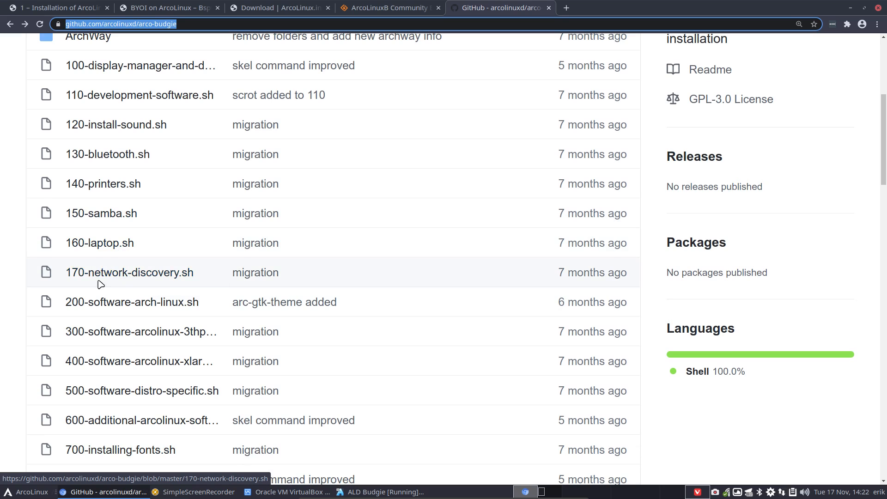
scroll(102, 281, "down", 3)
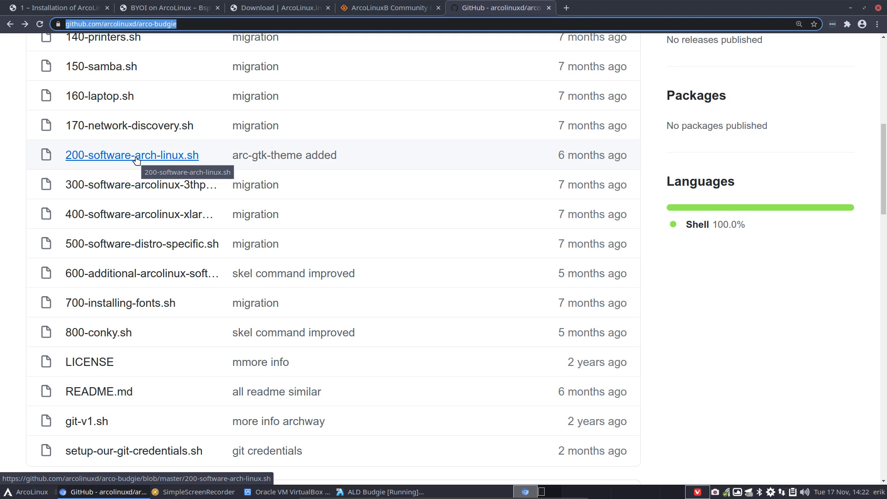
left_click(136, 160)
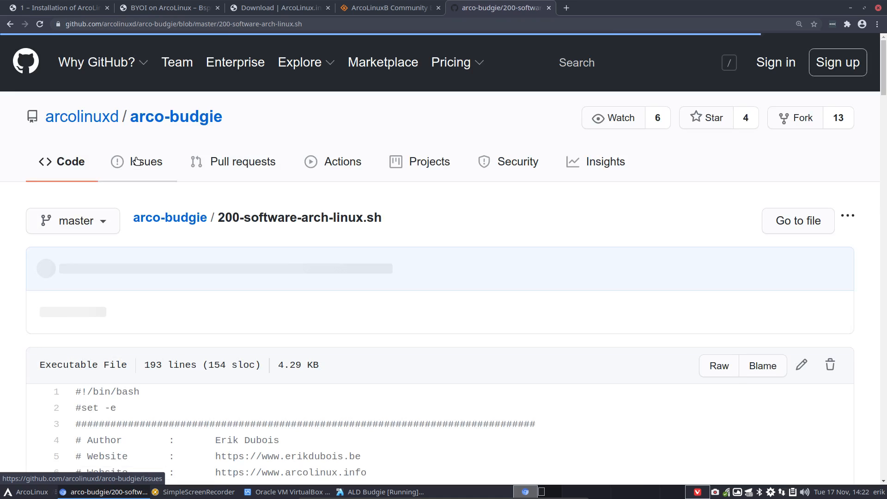
Highlight variety, atom, meld and sublime-text-dev, then switch to the BYOI on ArcoLinux – Bspwm page
scroll(151, 246, "down", 5)
scroll(150, 246, "down", 15)
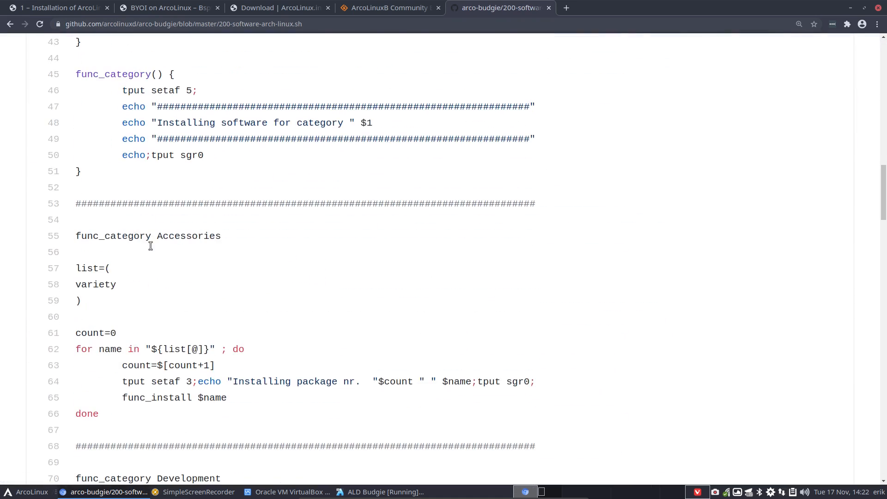
left_click_drag(114, 291, 74, 285)
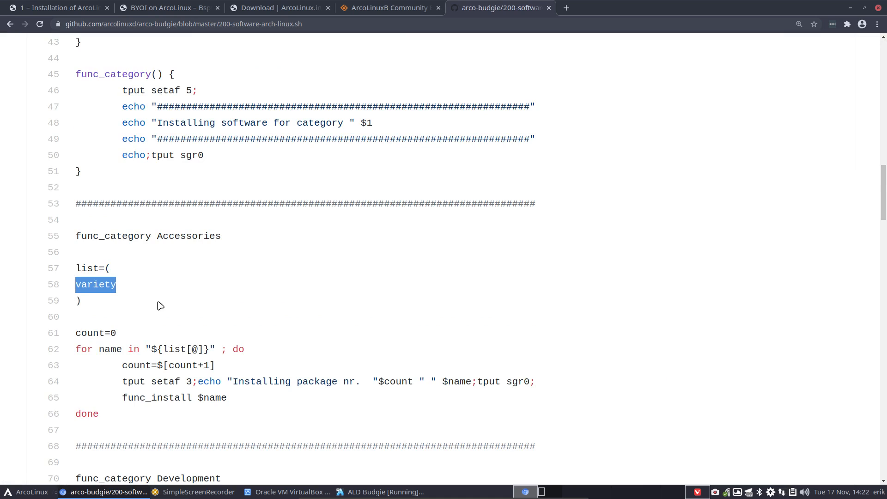
scroll(158, 305, "down", 9)
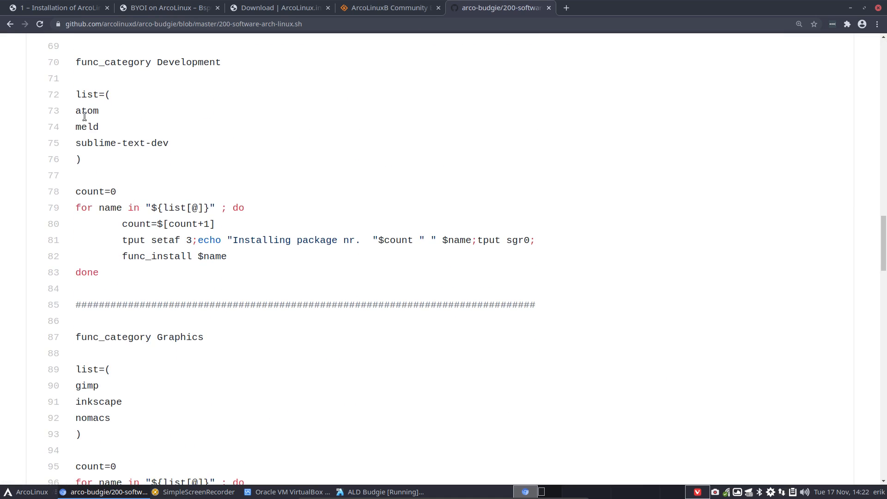
left_click_drag(168, 146, 55, 109)
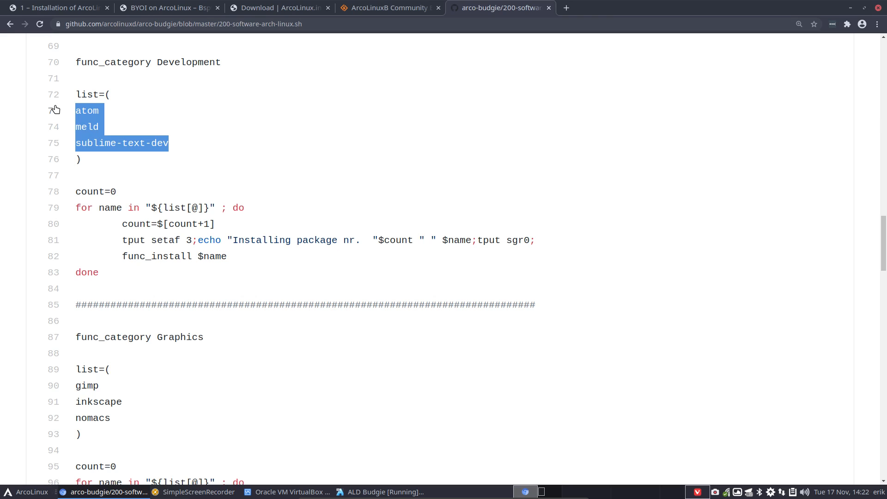
left_click(167, 9)
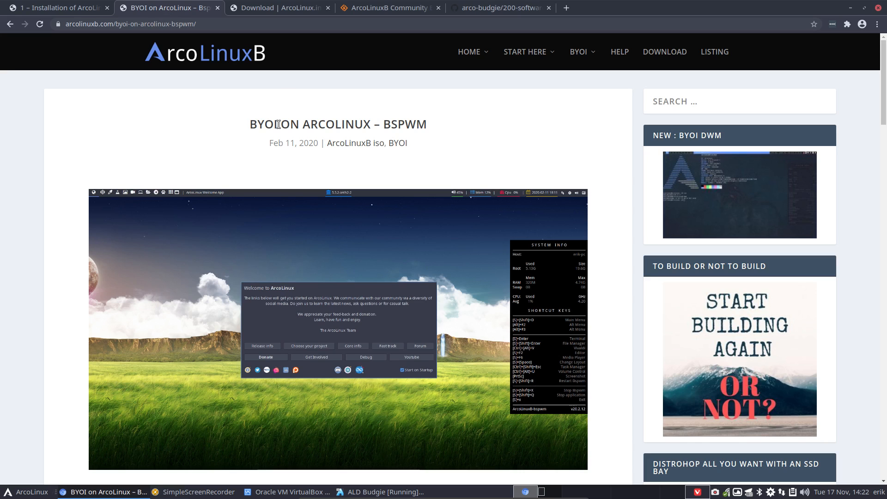
Highlight BYOI in the page title, then drag Chrome off screen to show the installer at 85%
left_click_drag(276, 124, 246, 124)
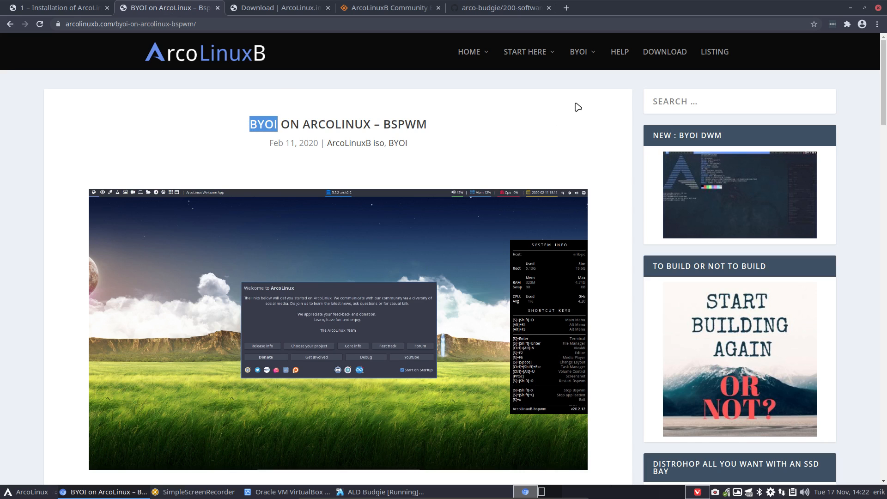
mouse_move(600, 64)
mouse_move(617, 146)
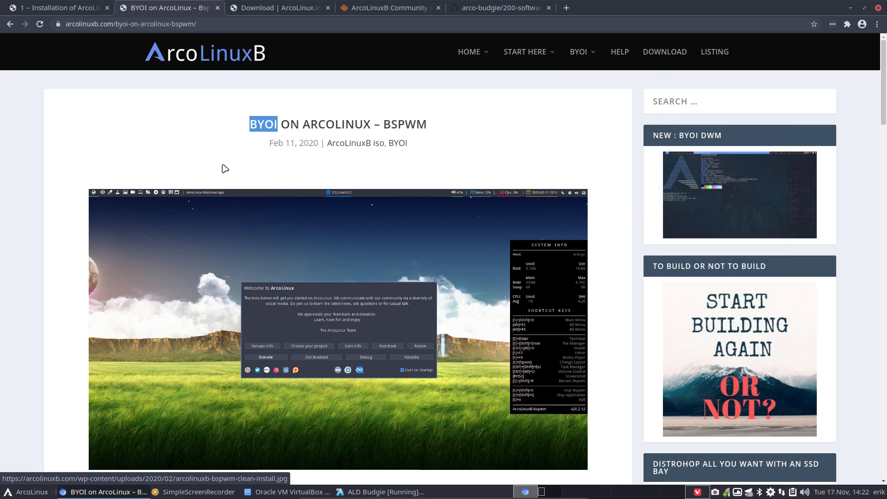
left_click(186, 127)
left_click_drag(657, 6, 886, 14)
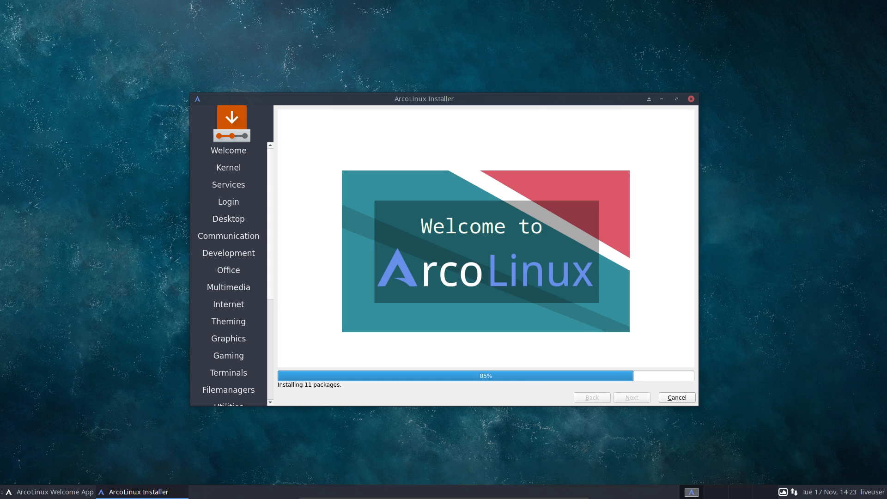
Leave VM fullscreen and return GitHub to the arco-budgie file list
key("ctrl+alt+Left")
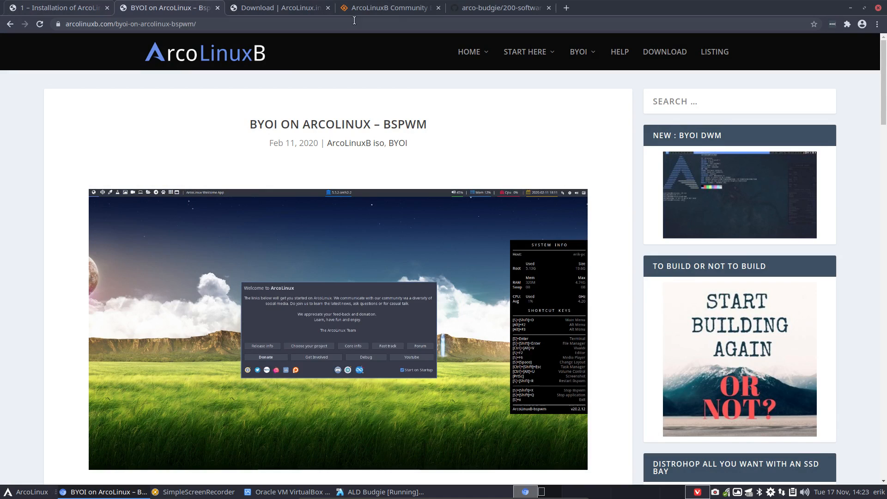
left_click(487, 8)
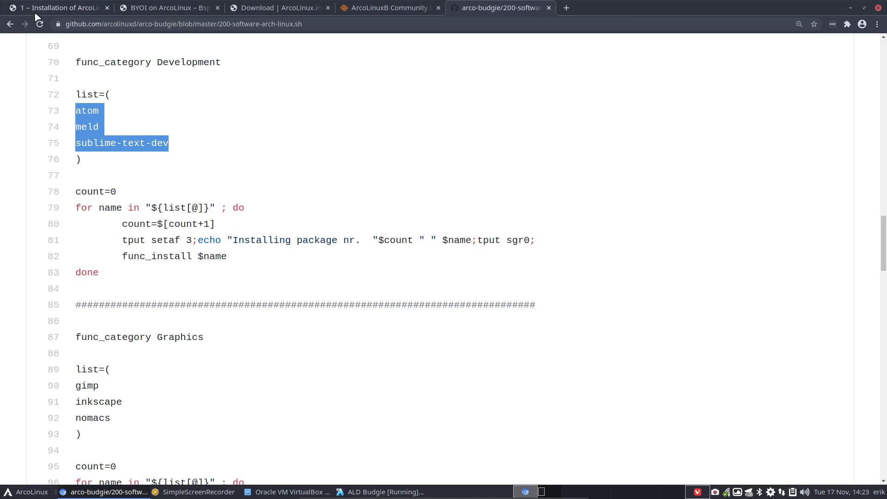
left_click(9, 24)
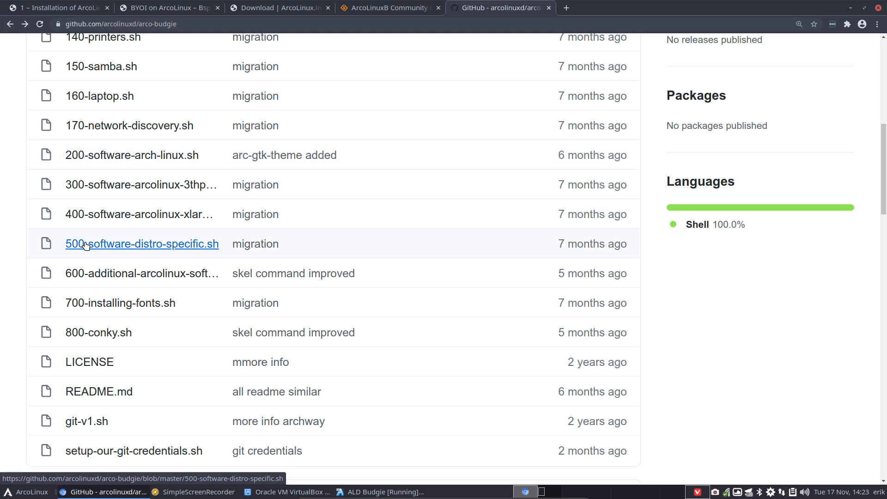
Read through 500-software-distro-specific.sh to its end, then go back to the file list
left_click(144, 244)
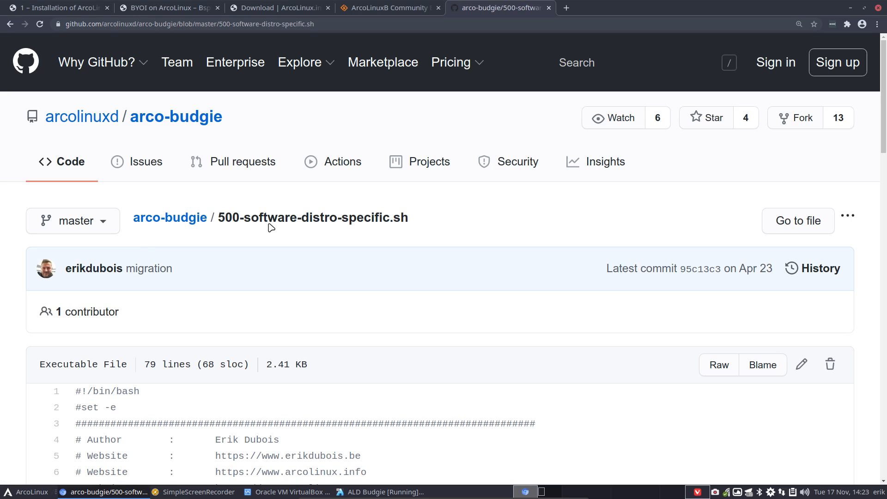
scroll(222, 342, "down", 10)
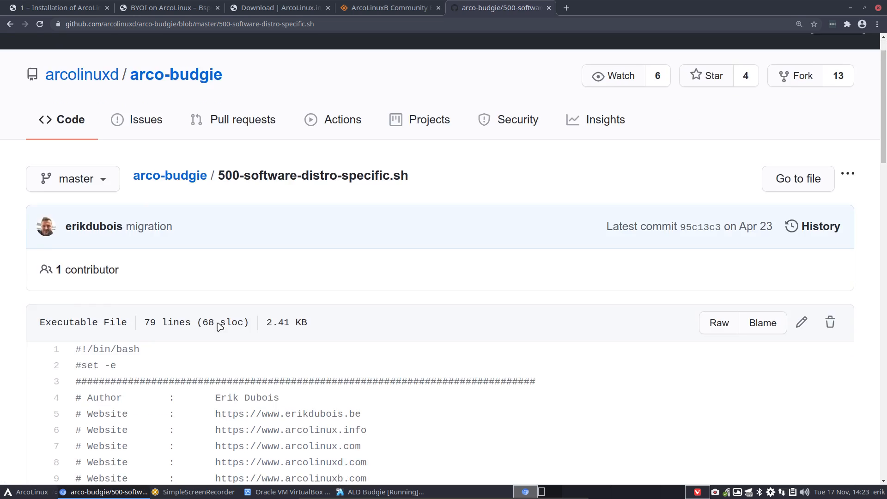
scroll(219, 323, "down", 6)
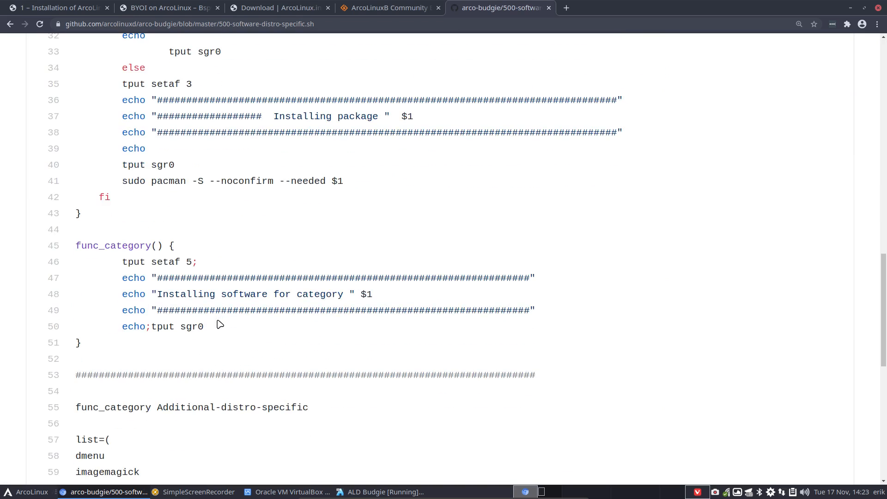
scroll(220, 323, "down", 3)
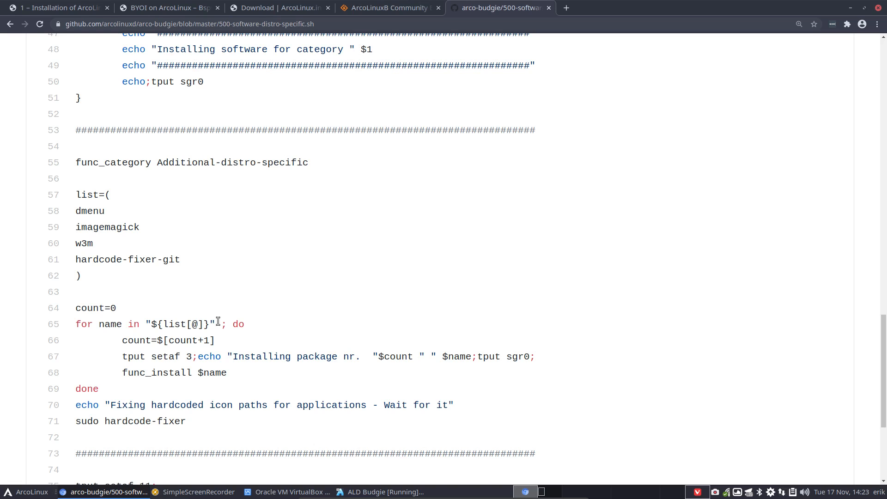
scroll(218, 321, "down", 3)
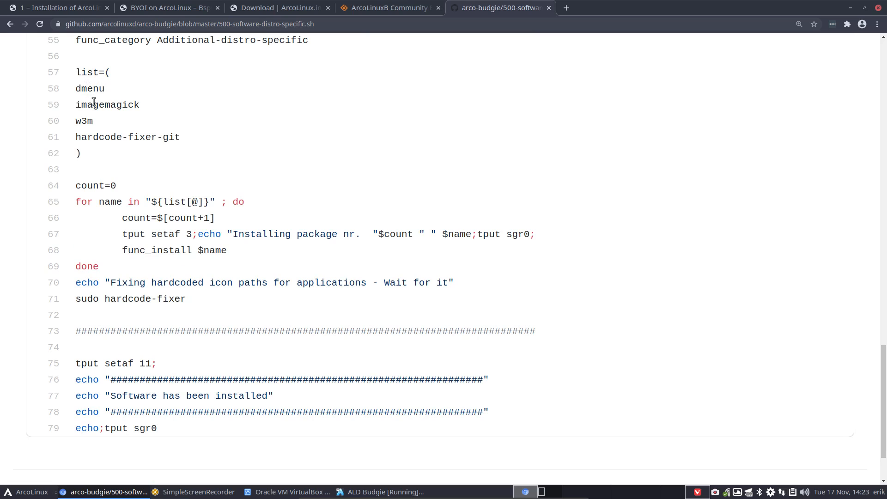
scroll(129, 214, "down", 2)
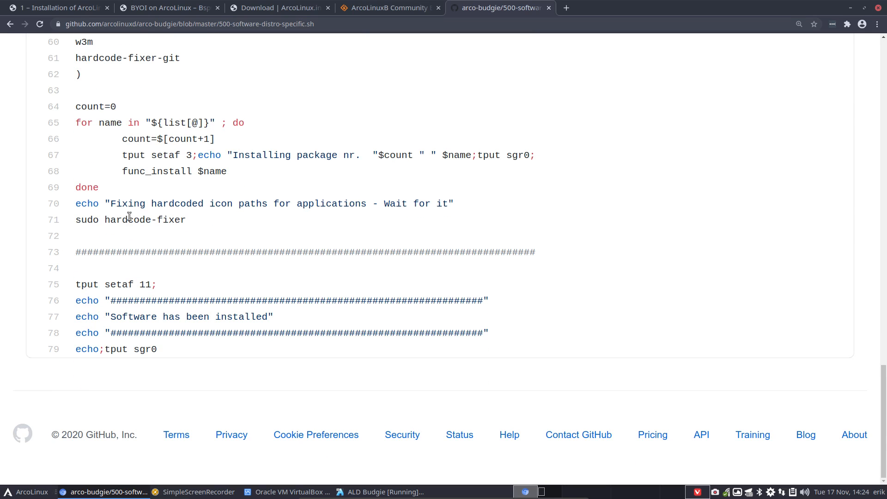
left_click(10, 24)
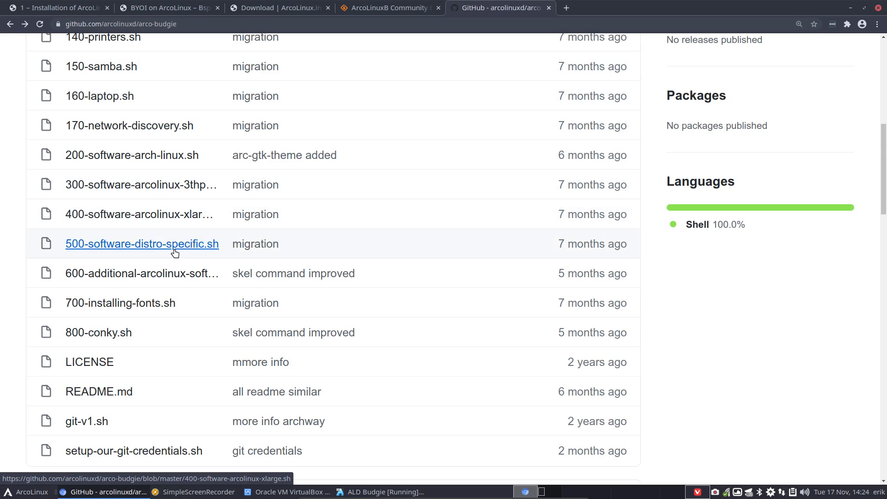
Read 600-additional-arcolinux-software.sh, highlighting Budgie packages on lines 58–60, then open a new tab
left_click(147, 274)
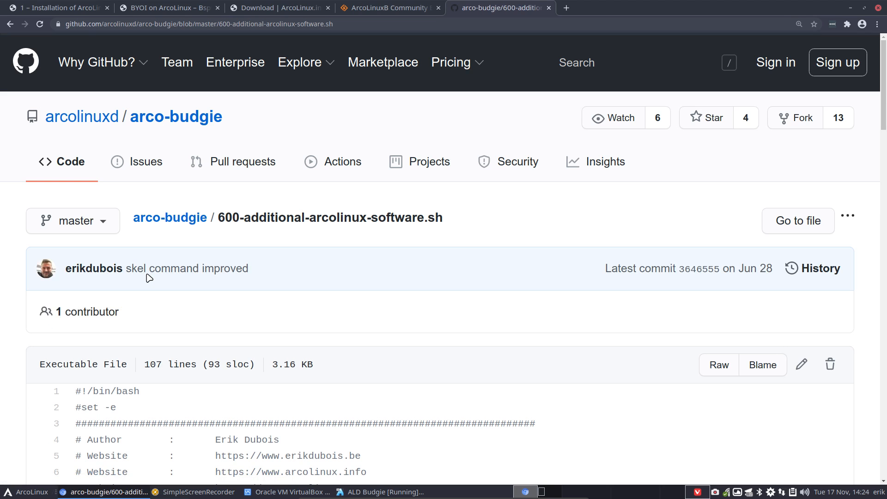
scroll(148, 276, "down", 20)
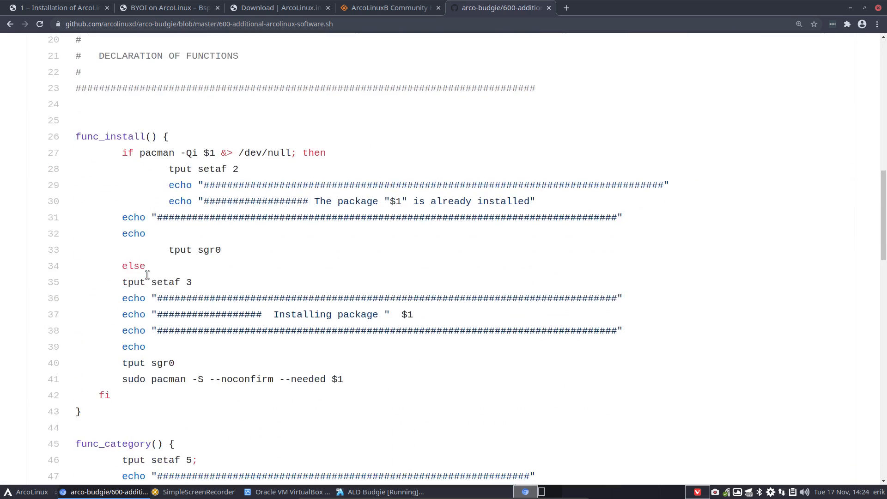
scroll(147, 275, "down", 7)
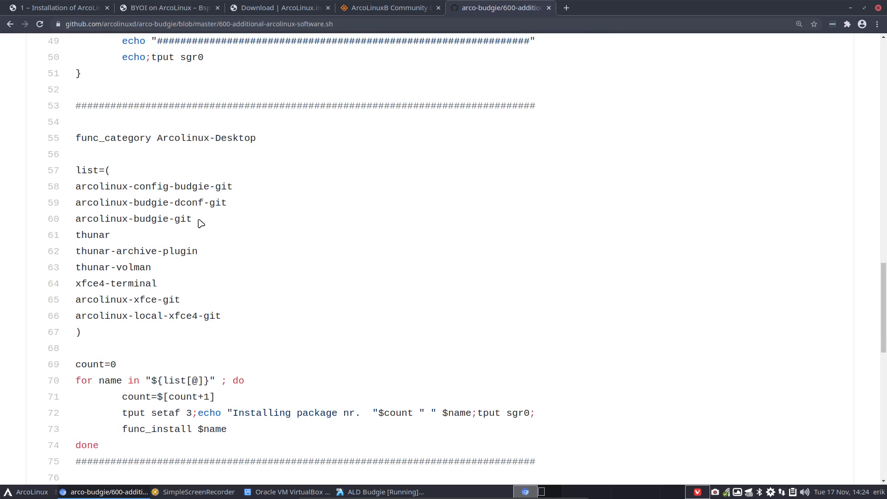
left_click_drag(198, 221, 74, 185)
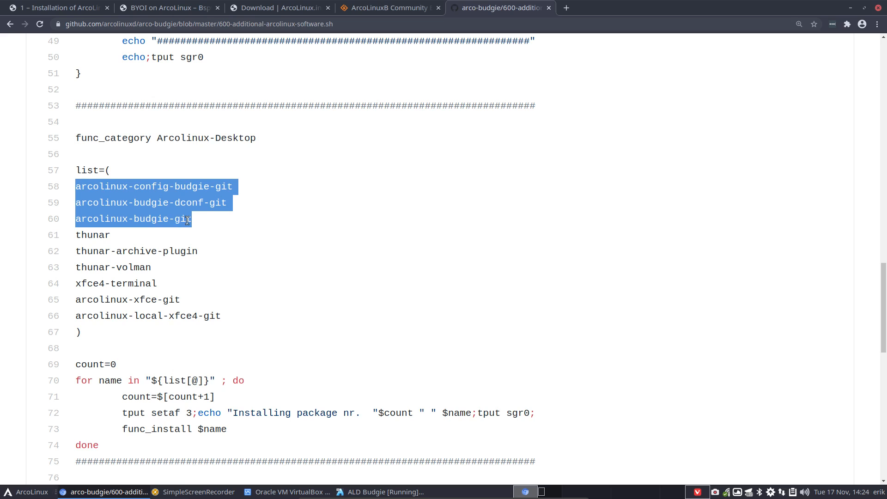
scroll(188, 237, "down", 9)
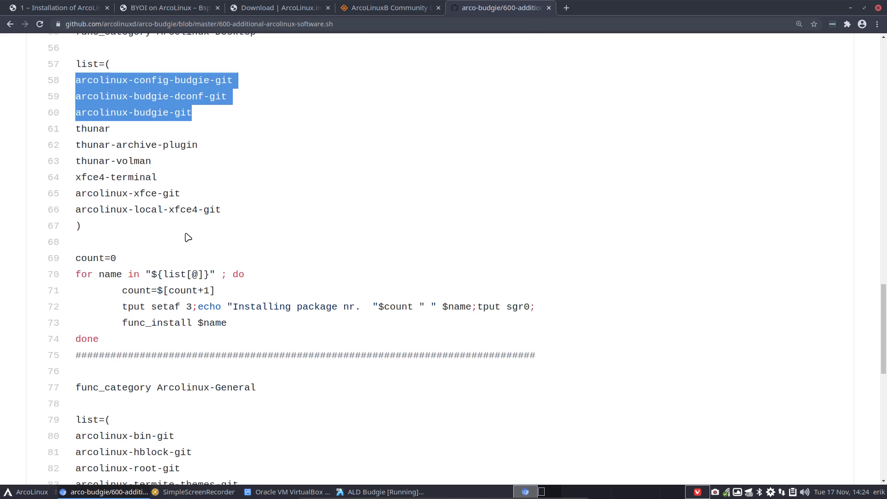
scroll(188, 236, "down", 10)
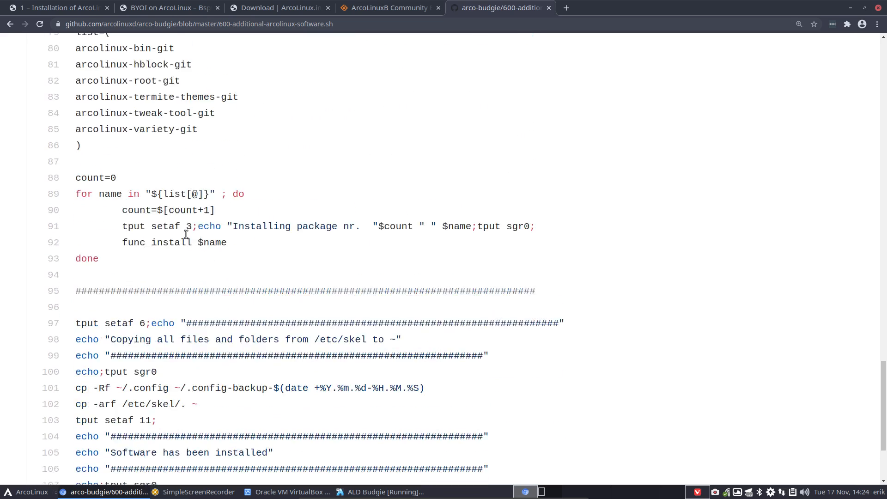
scroll(188, 236, "down", 3)
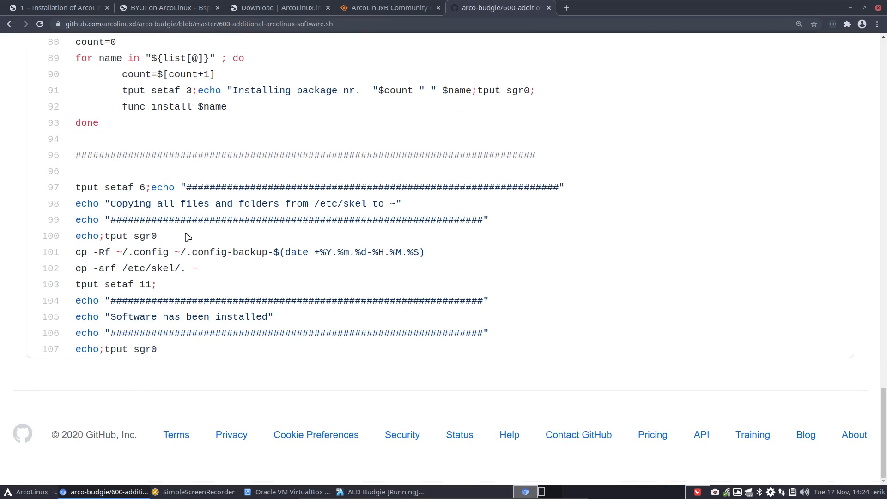
left_click_drag(589, 7, 569, 12)
left_click(567, 8)
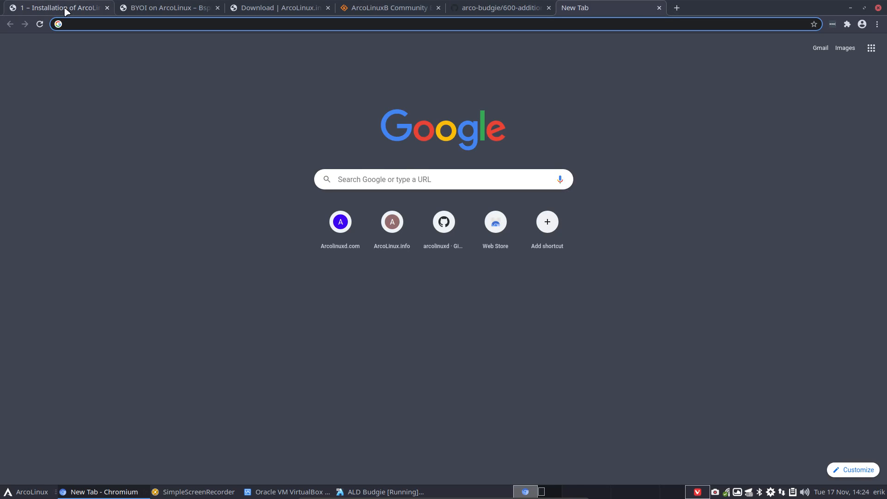
Go to arcolinux.info's Download Documents page via Home and Downloads menus
left_click(66, 11)
mouse_move(235, 47)
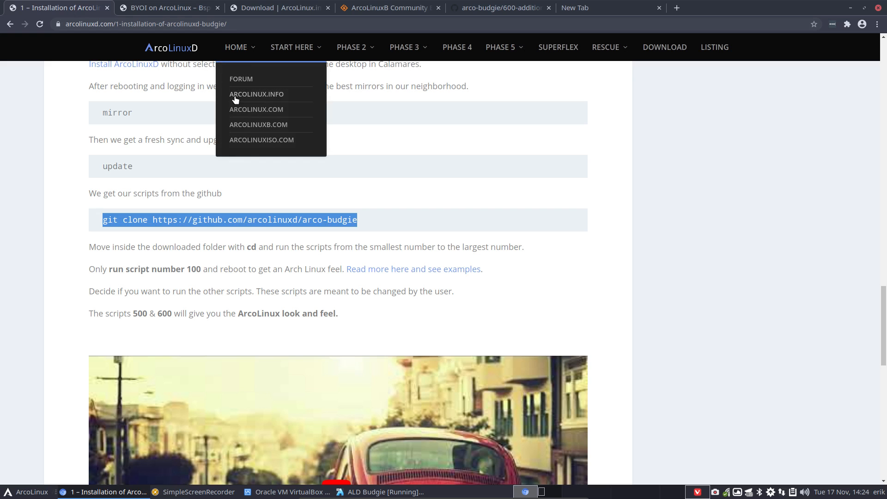
left_click(254, 94)
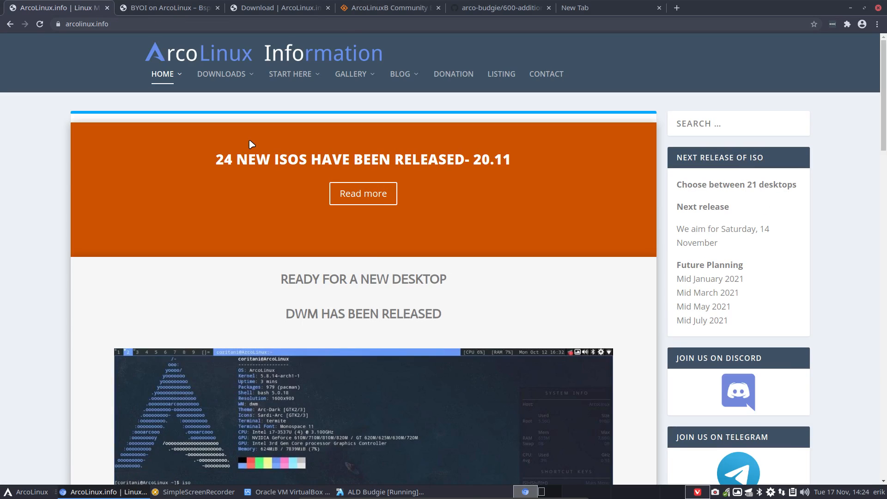
mouse_move(231, 79)
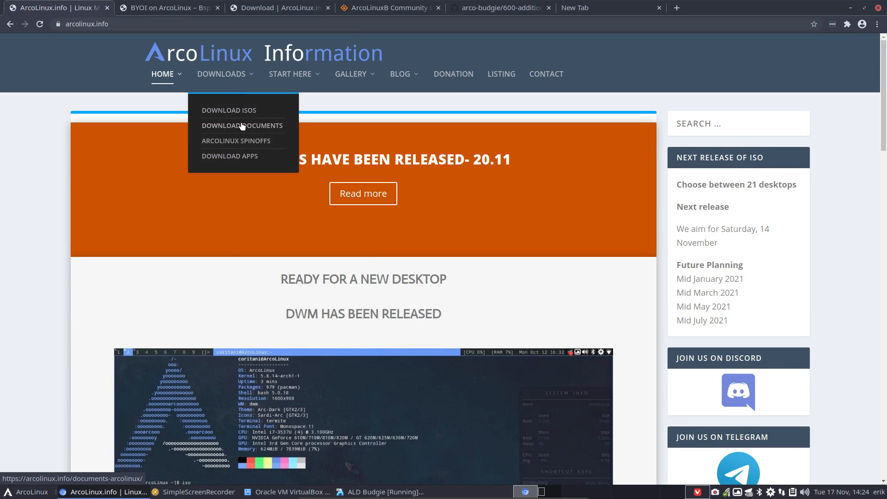
left_click(266, 127)
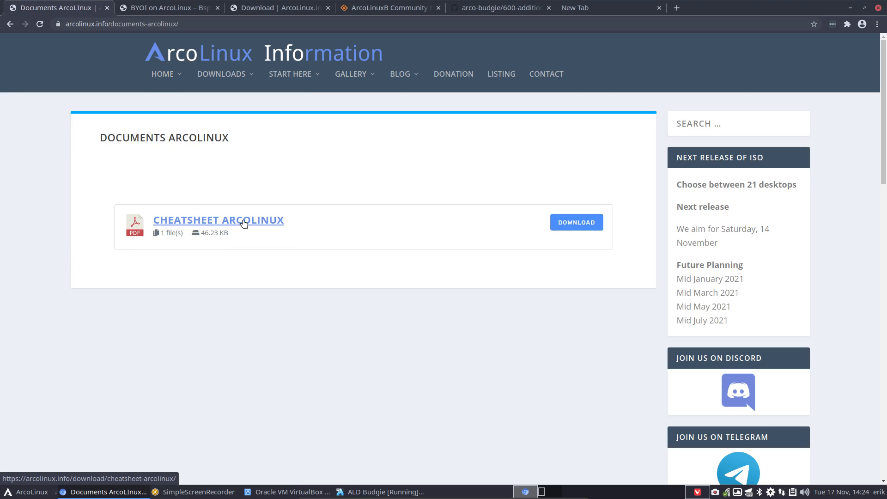
Download the Cheatsheet ArcoLinux PDF and open it from the download bar
left_click(244, 224)
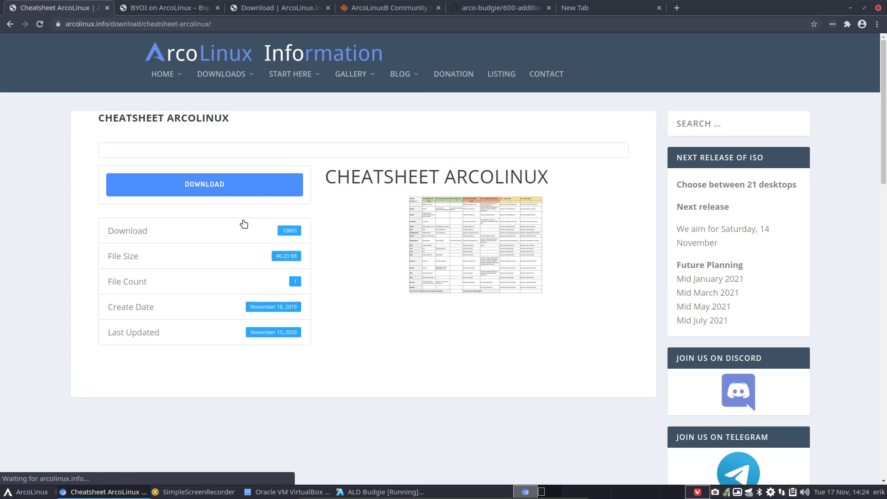
left_click(237, 189)
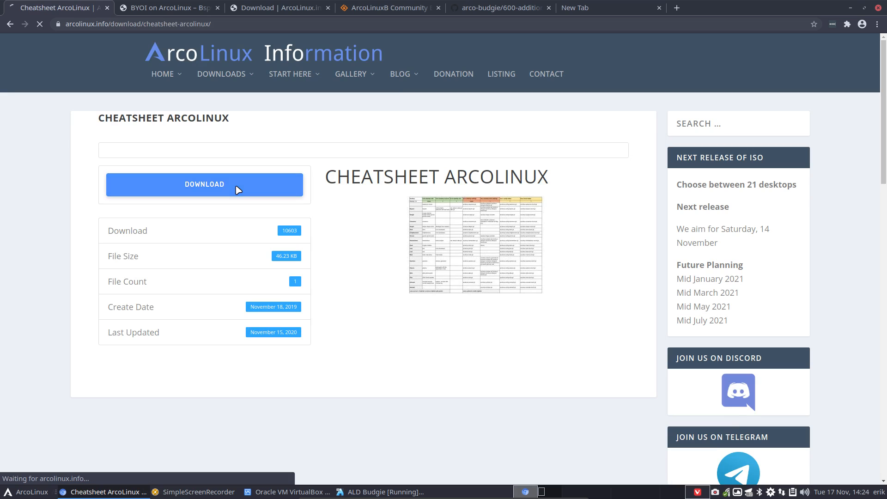
left_click(44, 468)
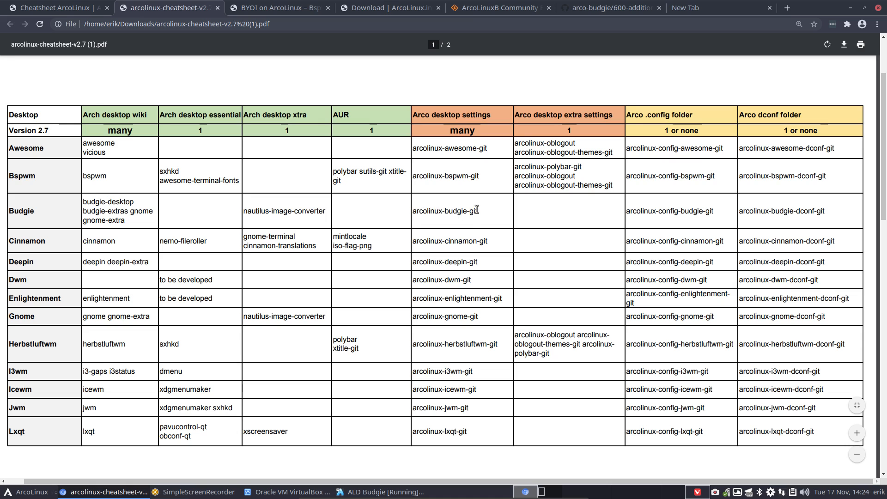
Highlight the Budgie desktop settings package, scroll both PDF pages, then minimize Chrome
left_click_drag(480, 211, 442, 212)
left_click(548, 209)
scroll(210, 212, "down", 4)
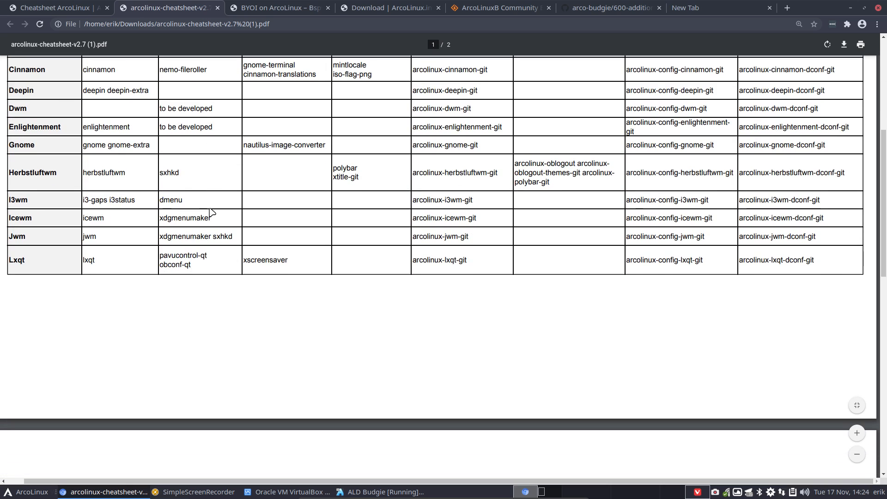
scroll(210, 212, "down", 1)
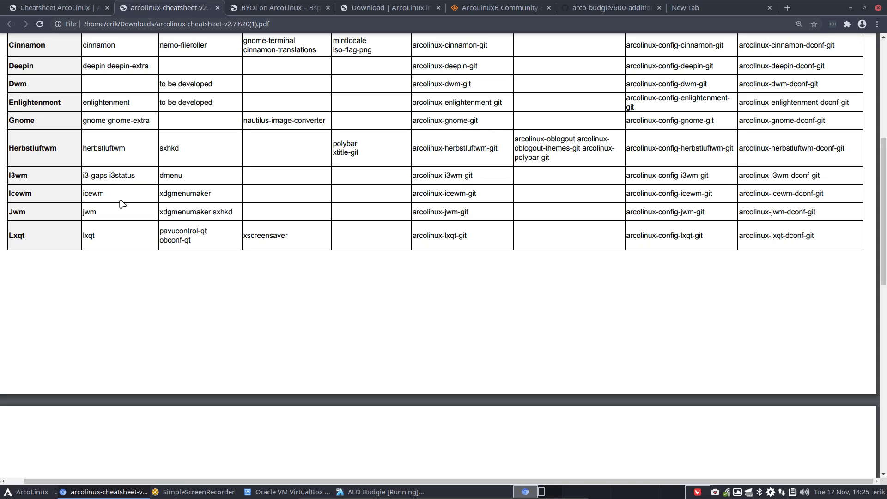
scroll(122, 204, "down", 2)
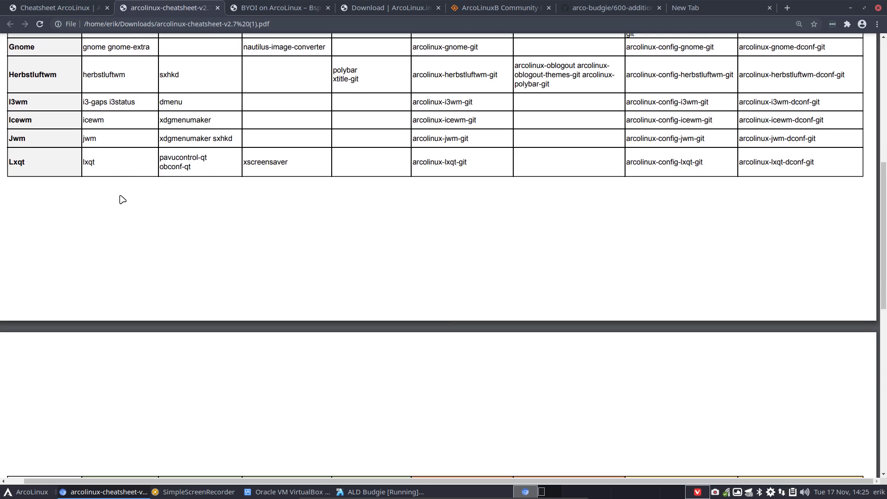
scroll(121, 199, "down", 8)
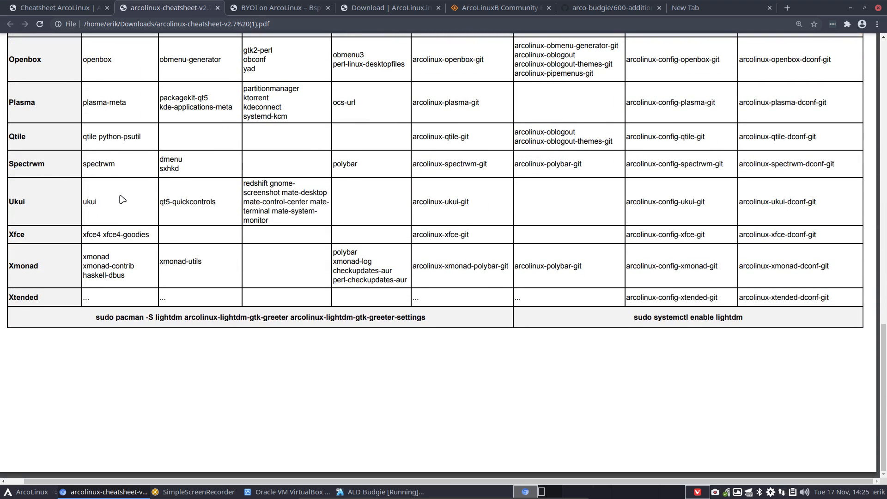
scroll(122, 199, "up", 2)
scroll(122, 199, "up", 3)
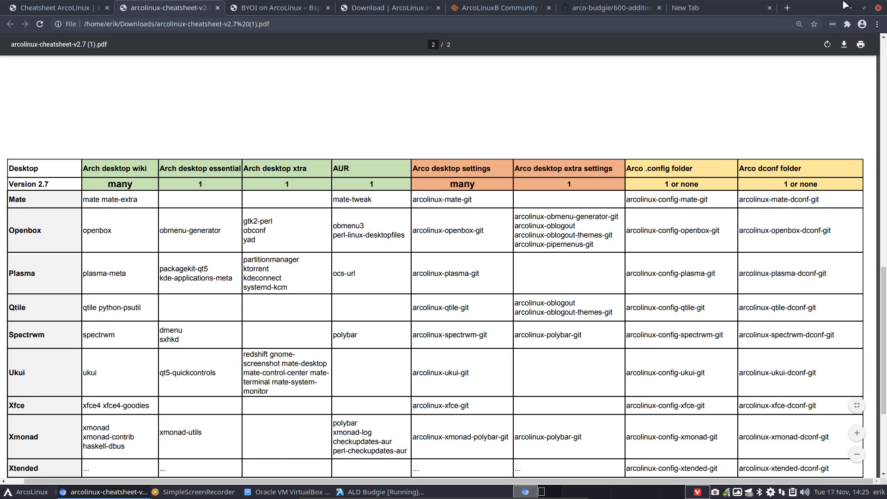
left_click(849, 4)
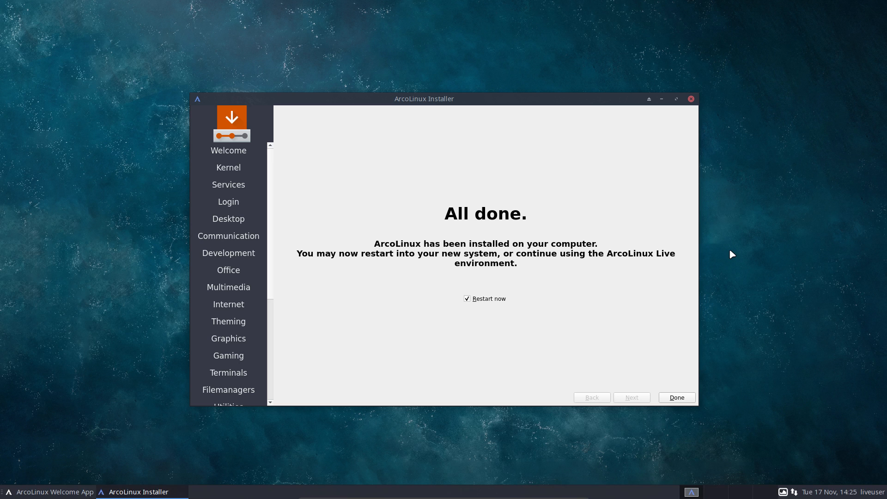
Finish the installer with Restart now ticked, then choose Boot existing OS from the boot menu
left_click(687, 397)
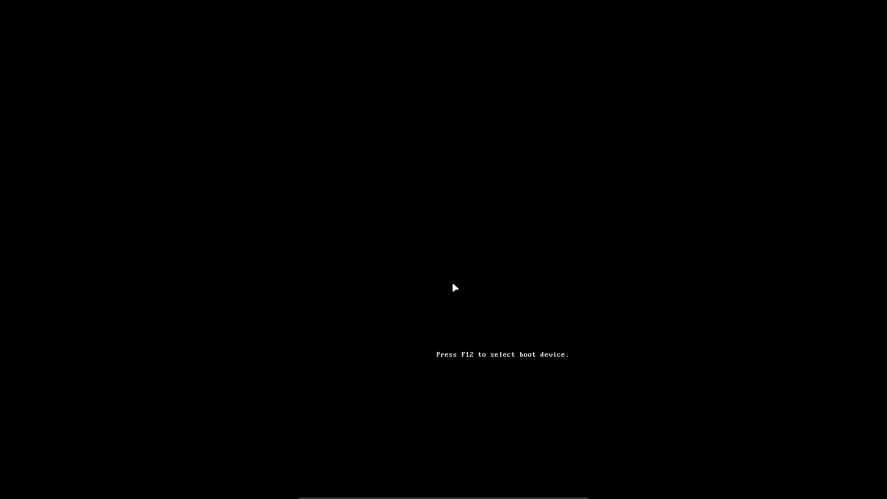
key("Down")
key("Down")
key("Return")
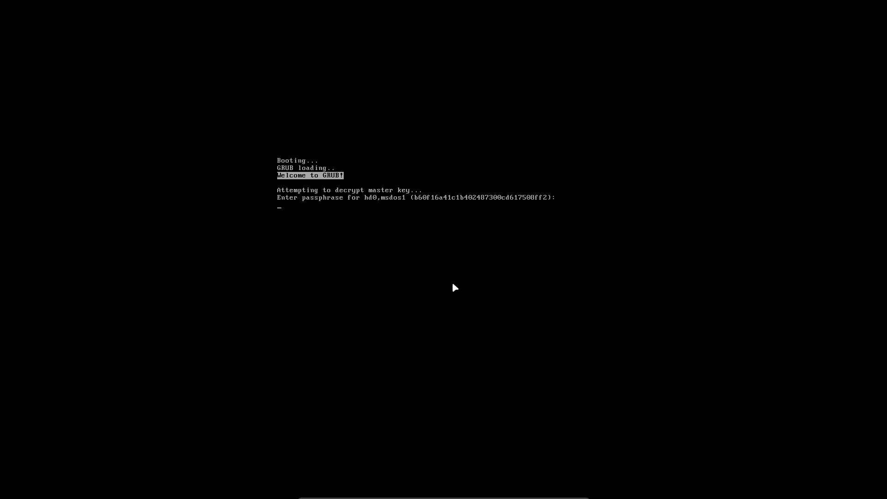
Submit an empty disk passphrase, enter junk lines at grub rescue, then reset the VM
key("Return")
type("dlskjsdf")
key("Return")
type("dfg;lkdfg")
key("Return")
key("Return")
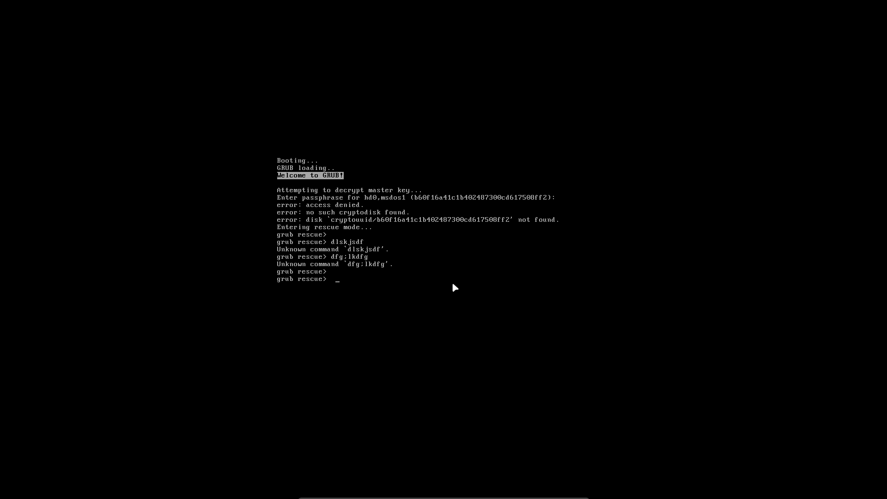
key("ctrl+alt+Delete")
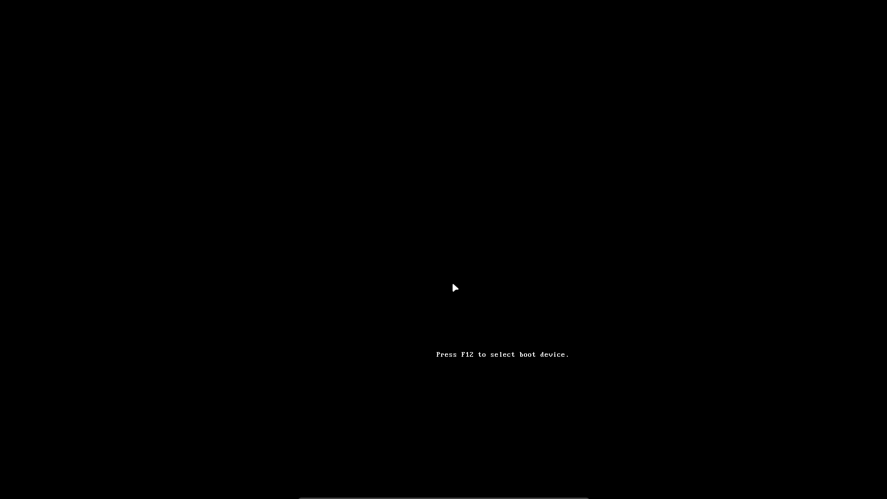
Choose 'Boot existing OS' and start Arch Linux straight from the GRUB menu
key("Down")
key("Down")
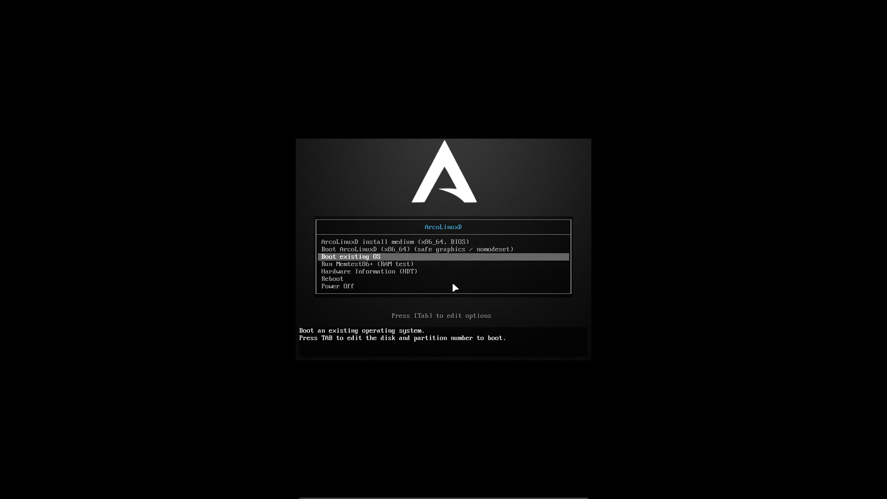
key("Return")
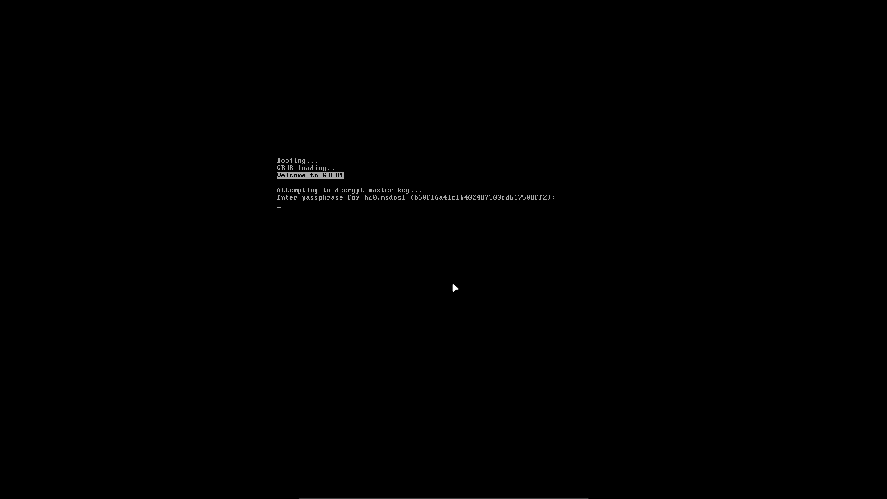
key("Return")
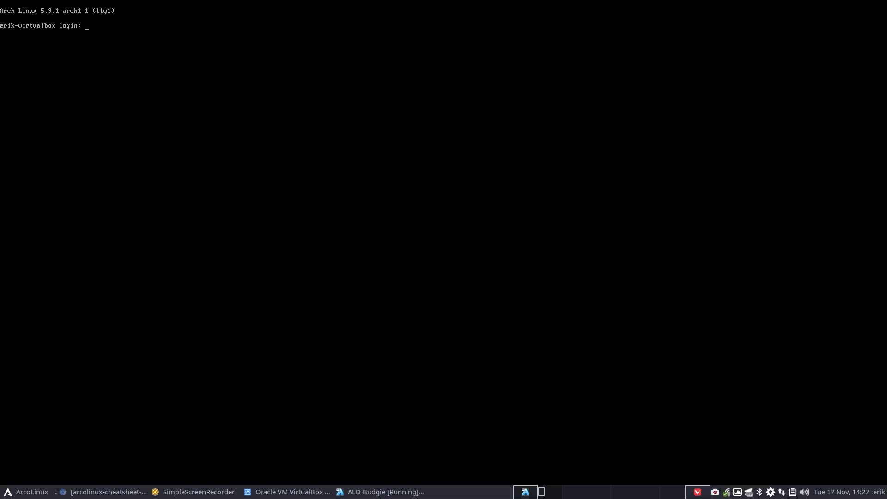
Bring Chromium forward and go back three pages to the Budgie installation article
left_click(95, 496)
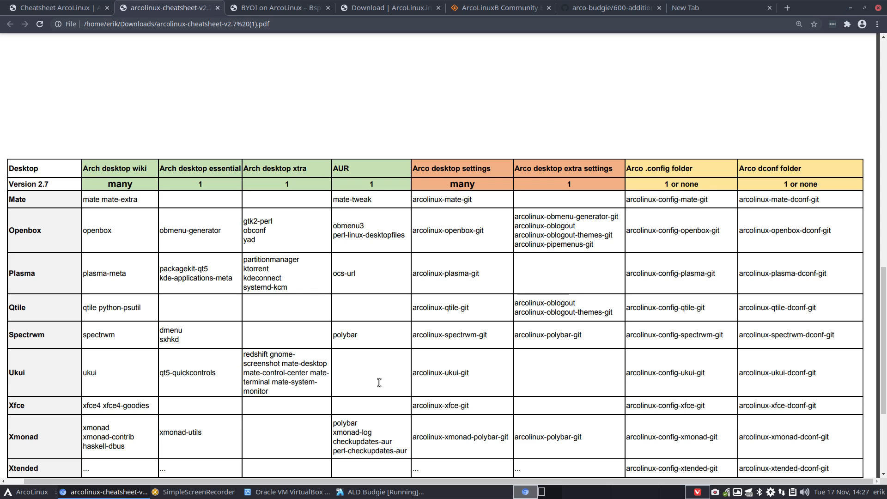
left_click(77, 11)
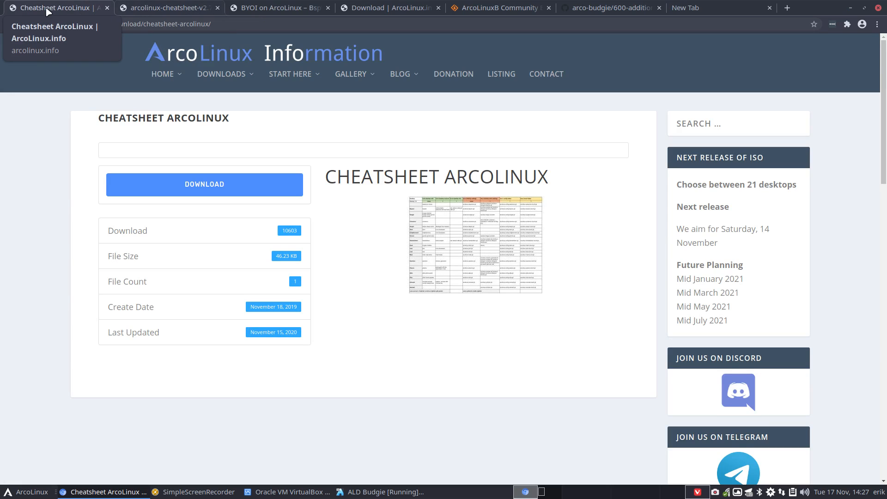
left_click(11, 24)
left_click(10, 25)
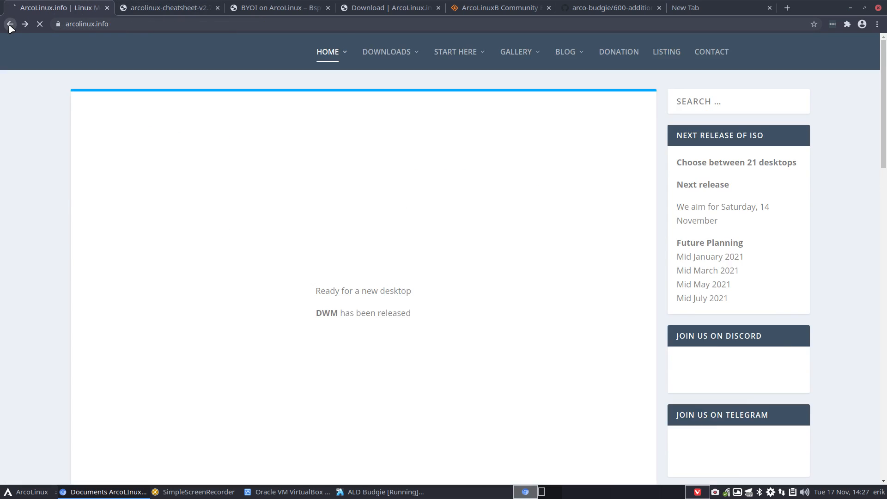
left_click(10, 25)
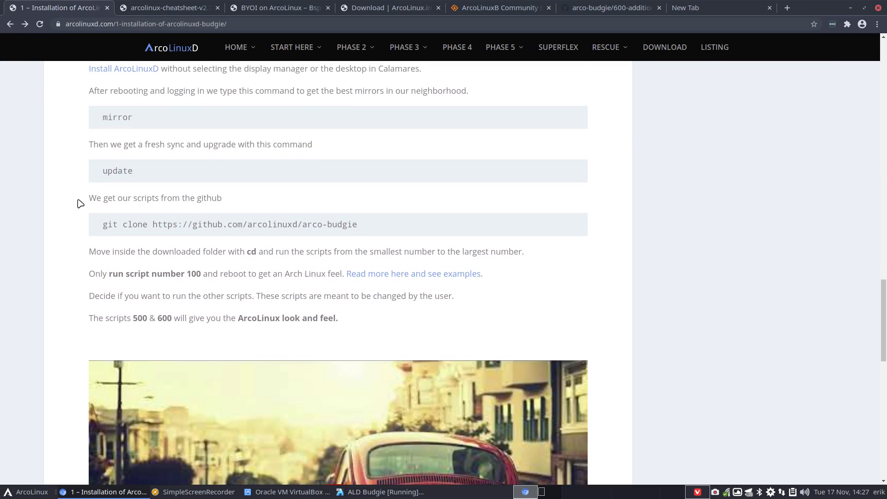
Scroll up to the Calamares steps and drag the browser off to the right
scroll(79, 200, "up", 15)
scroll(73, 200, "up", 3)
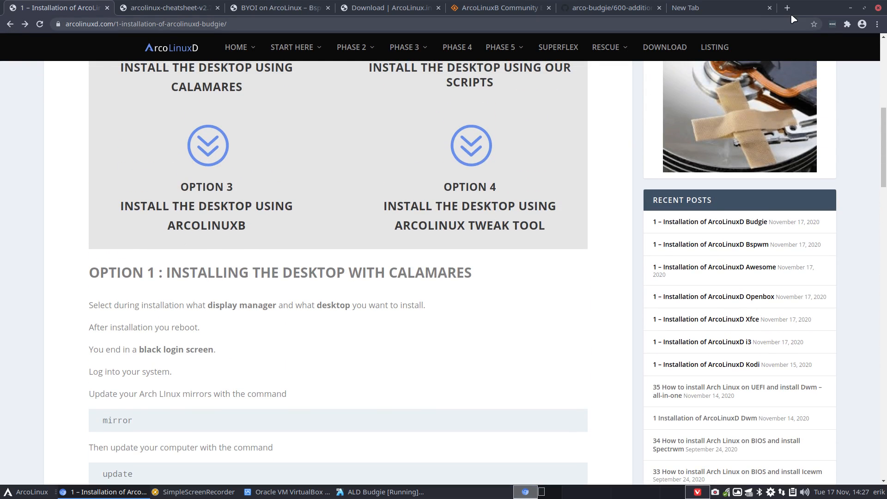
left_click_drag(806, 11, 886, 47)
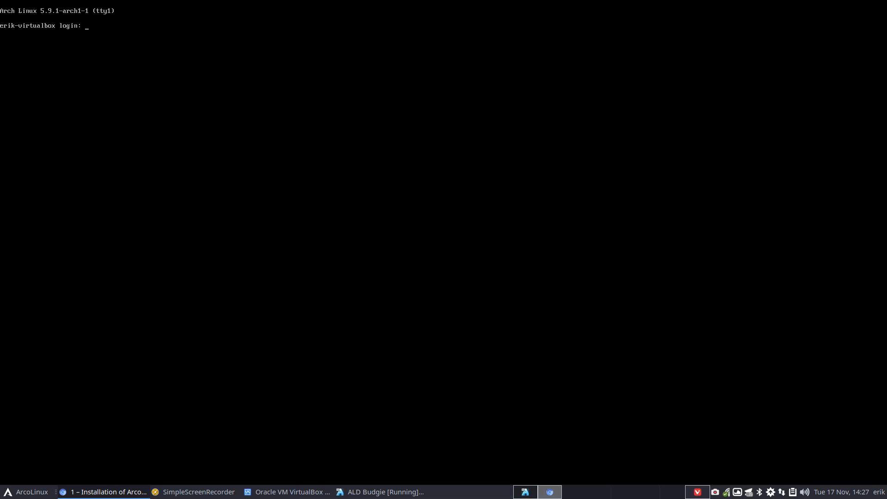
Log in at the tty1 prompt with the user's login name
left_click(444, 250)
type("erik")
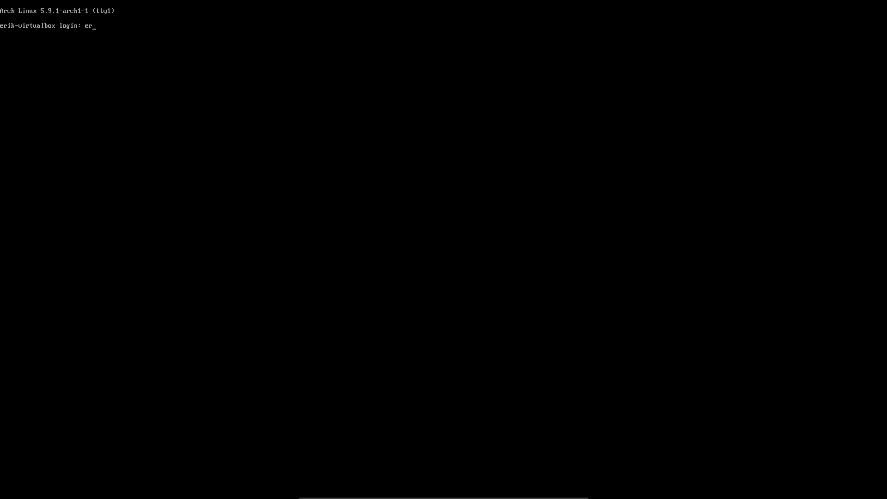
key("Return")
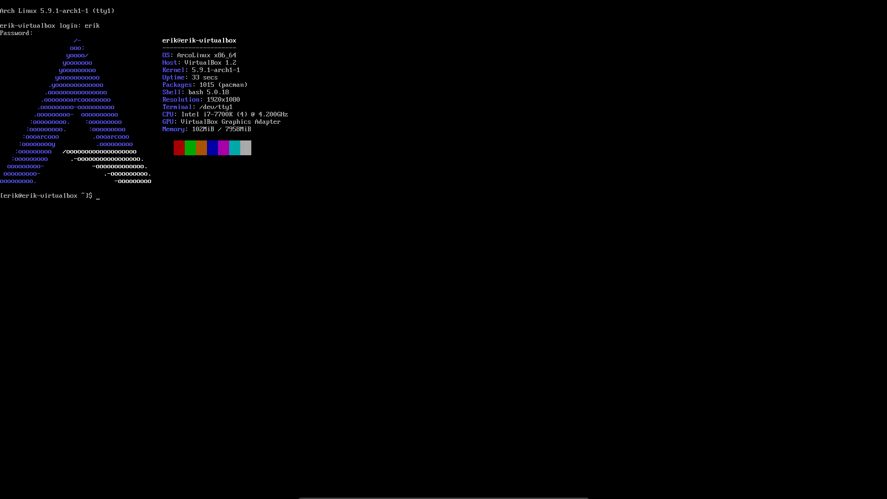
Run ls, ls / and lsblk, then open /etc/pacman.d/mirrorlist with nmirrorlist
type("ls")
key("Return")
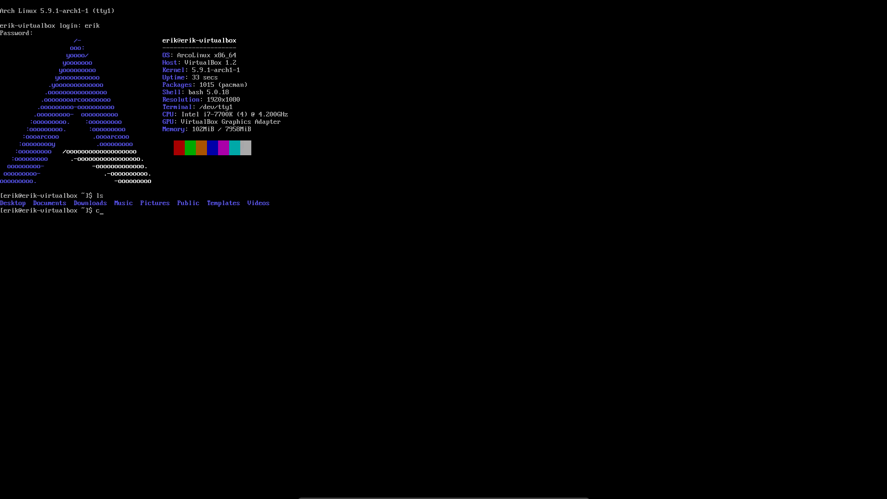
type("c")
key("BackSpace")
type("ls /")
key("Return")
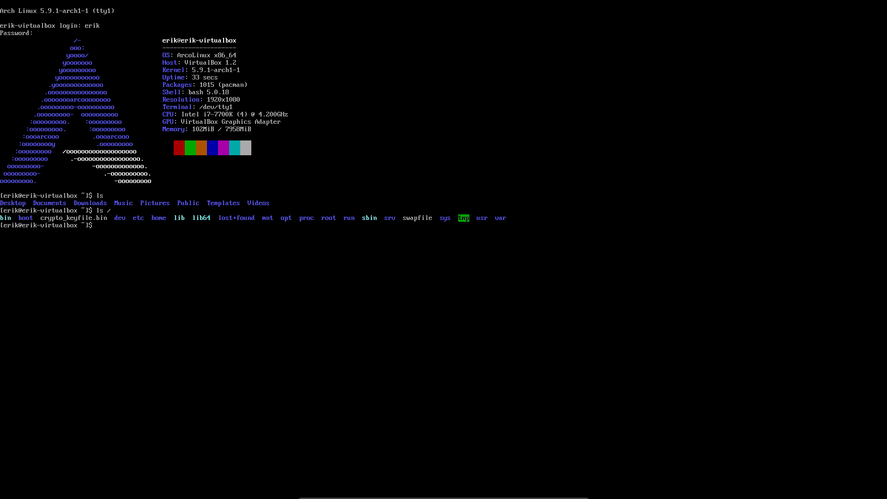
type("lsblk")
key("Return")
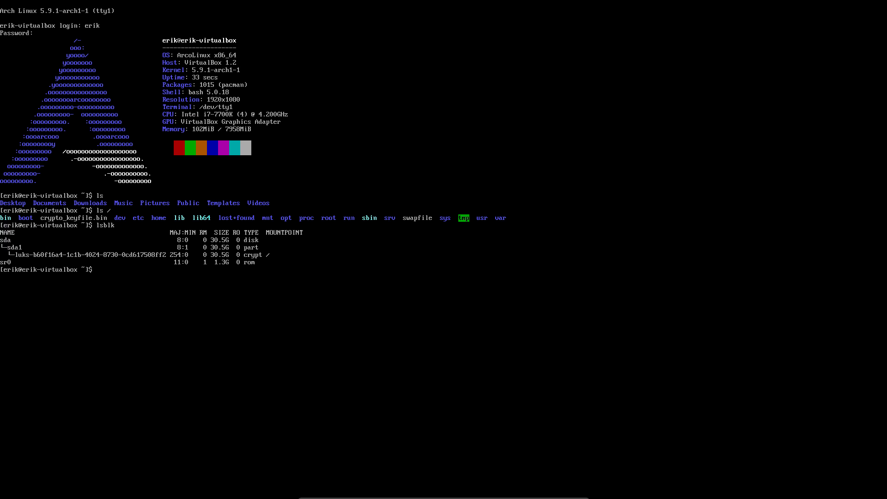
type("nmirrorlist")
key("Return")
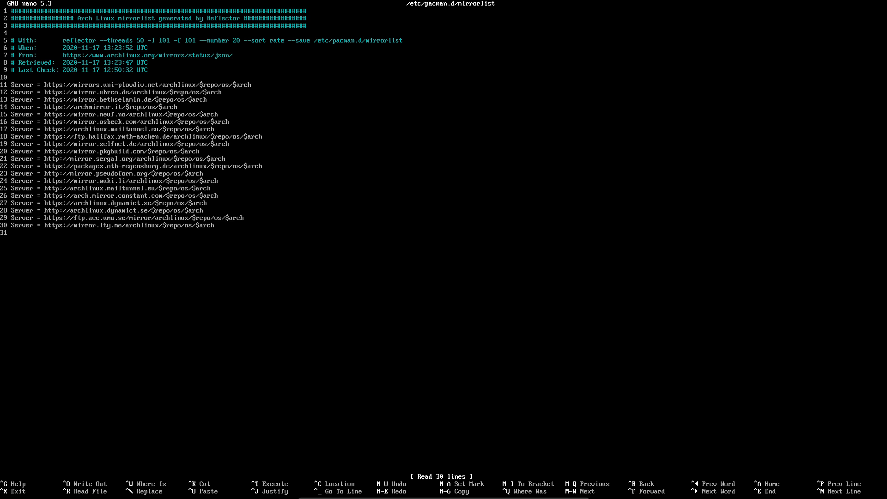
Close nano and rerun Reflector with the 'mirror' command
key("ctrl+x")
type("mirror")
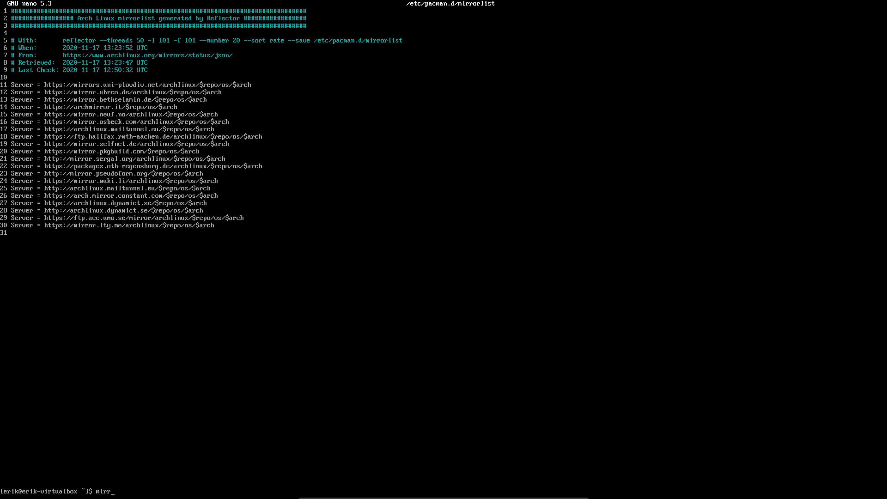
key("Return")
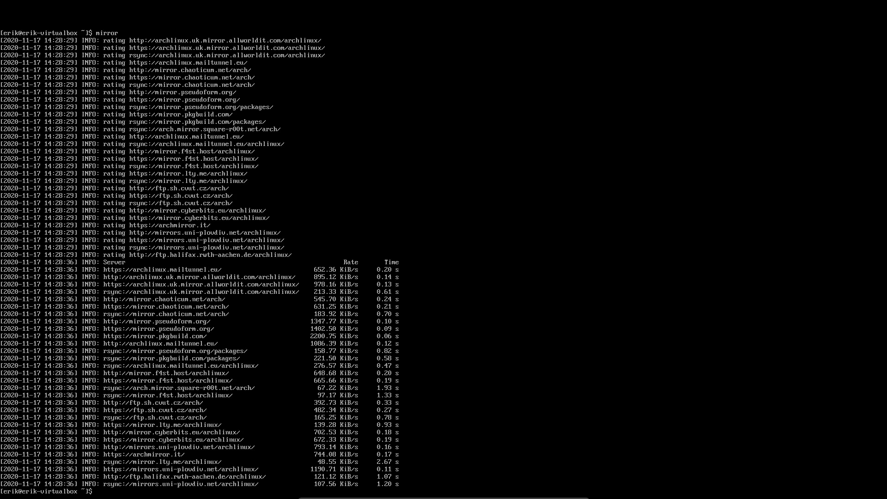
Review the refreshed 10-server mirrorlist, then start the full system update with 'update'
key("Up")
key("Up")
key("Return")
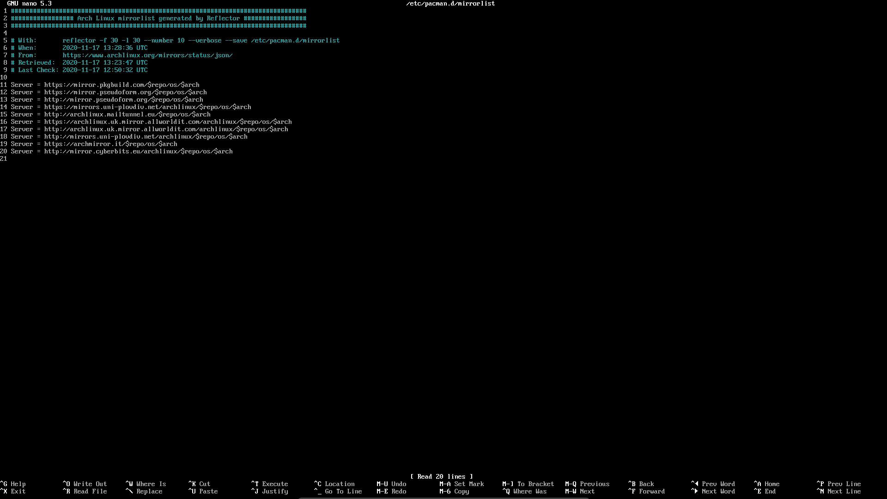
key("ctrl+x")
type("update")
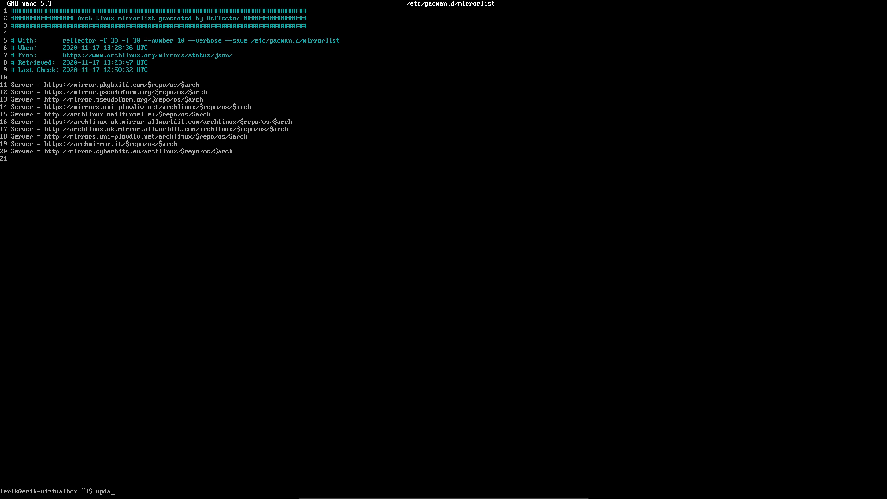
key("Return")
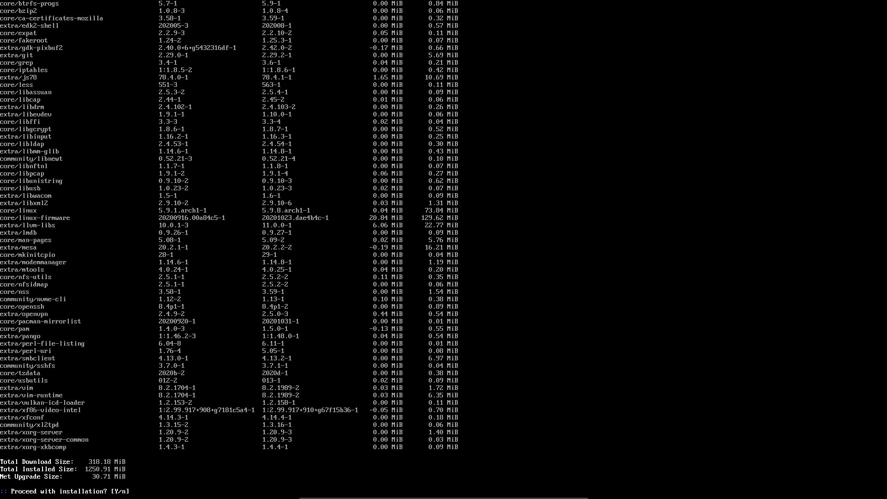
Accept the proceed prompt so pacman upgrades all 69 packages
key("Return")
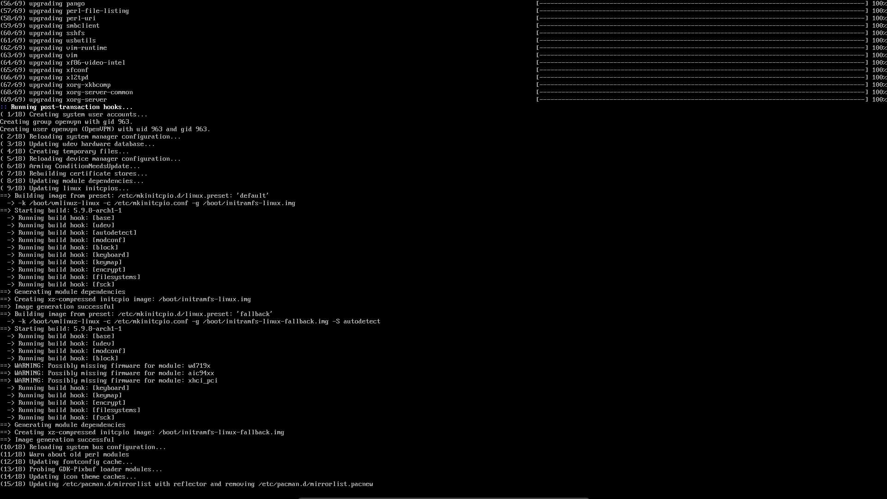
Read the 'virgin Arch Linux look' article's before/after Budgie screenshots, then move the browser aside
left_click_drag(886, 69, 748, 1)
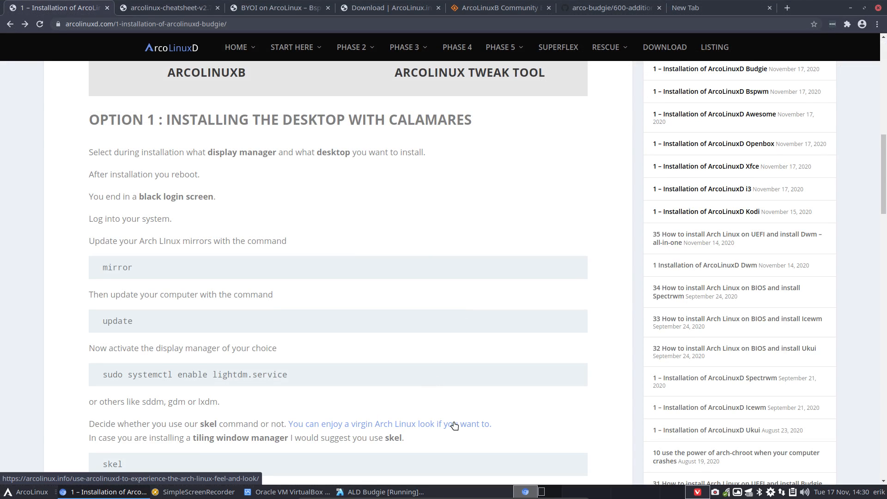
left_click(425, 424)
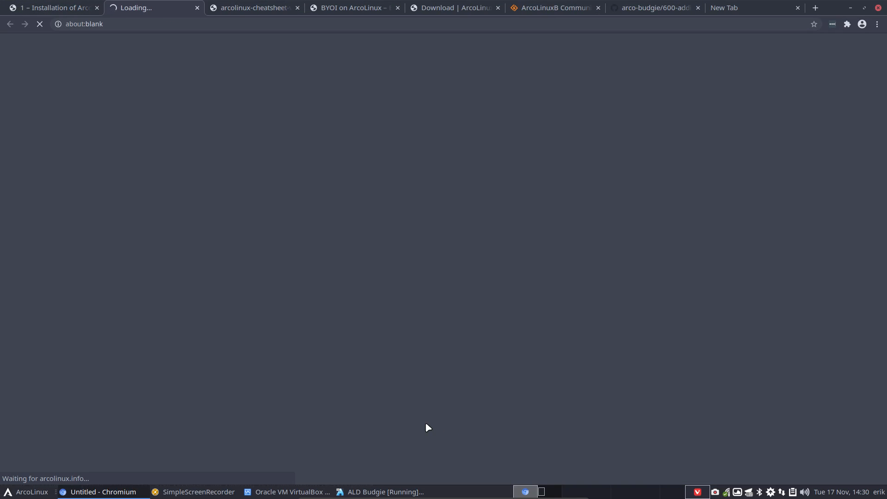
scroll(388, 354, "down", 5)
scroll(388, 353, "down", 7)
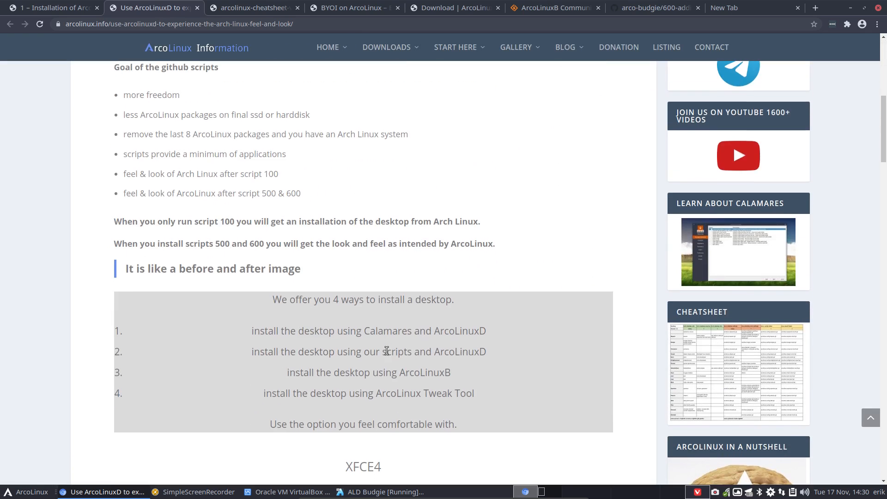
scroll(386, 351, "down", 2)
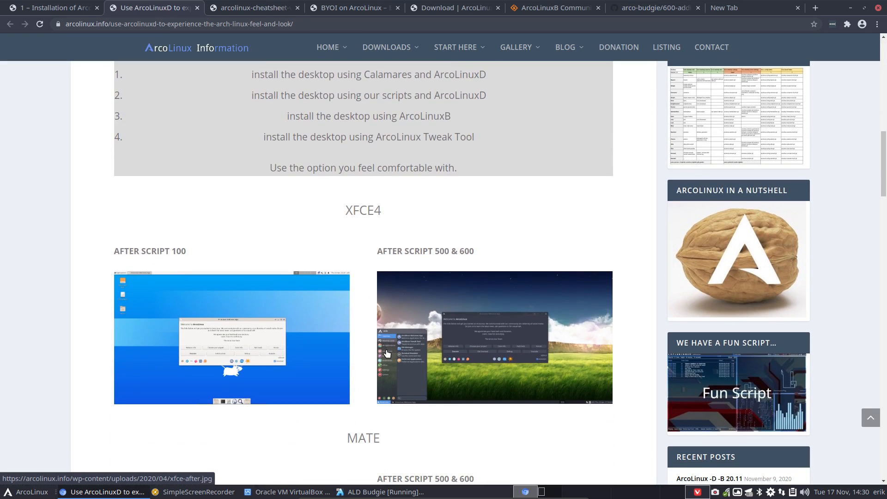
scroll(386, 353, "down", 2)
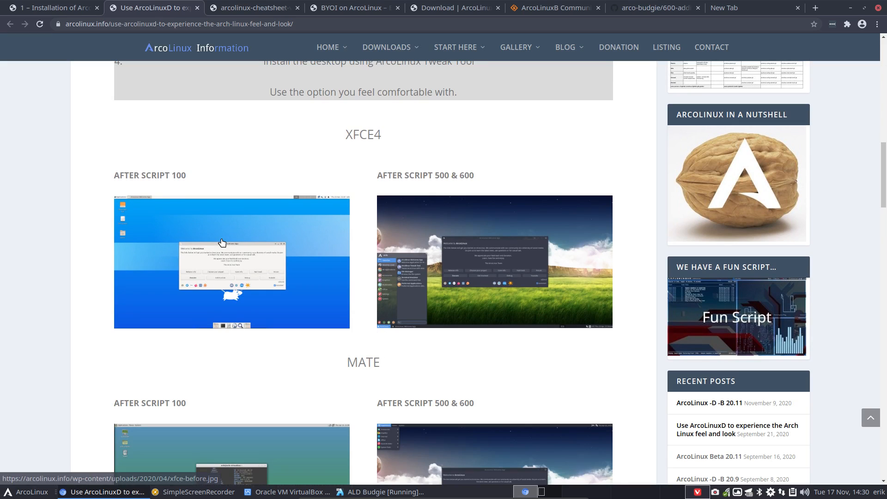
scroll(454, 252, "down", 4)
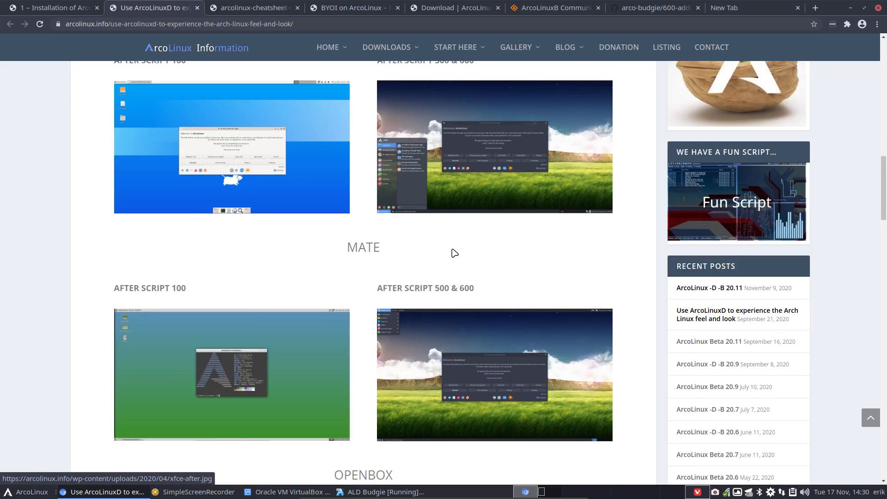
scroll(490, 298, "down", 4)
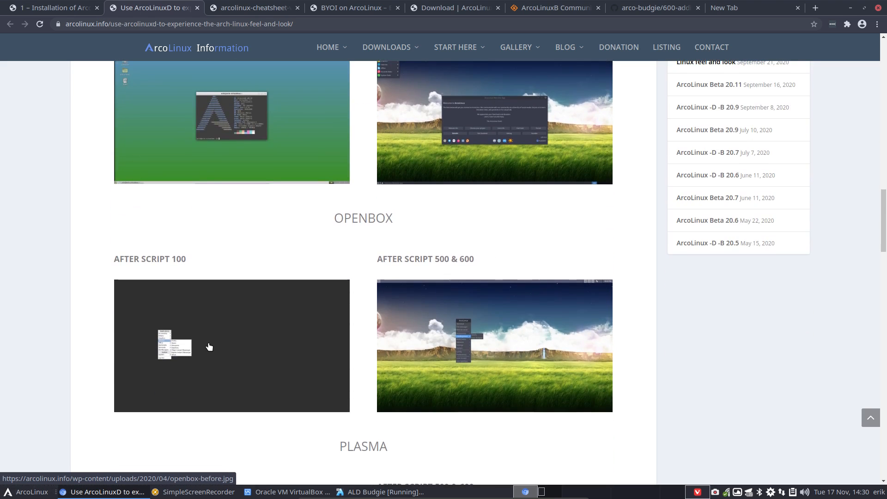
scroll(480, 349, "down", 1)
scroll(480, 352, "down", 4)
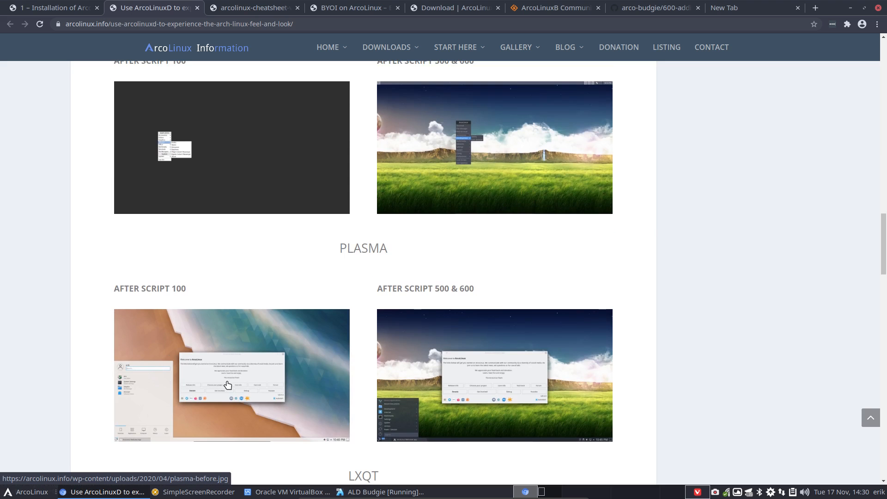
scroll(483, 374, "down", 4)
scroll(259, 333, "down", 4)
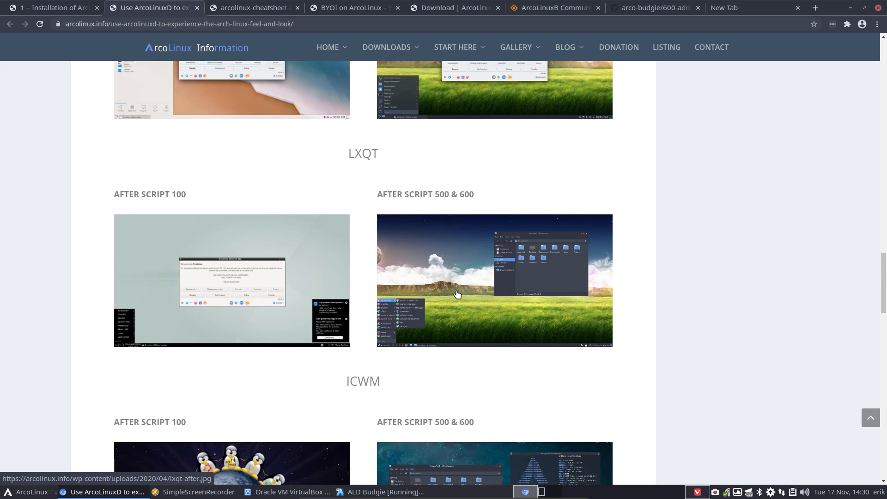
scroll(426, 269, "down", 4)
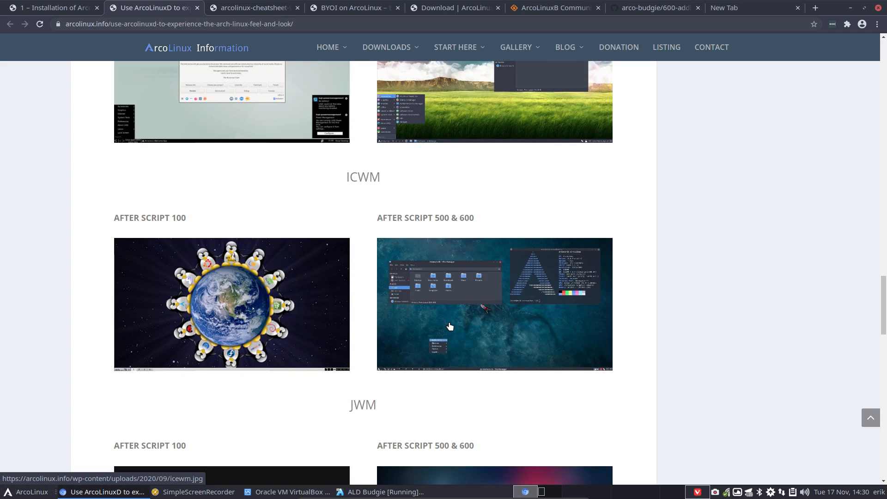
scroll(252, 305, "down", 4)
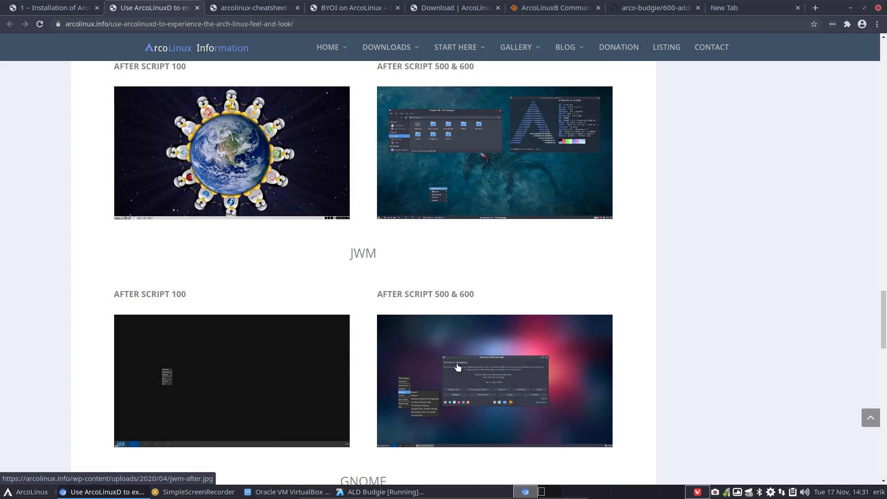
scroll(457, 368, "down", 4)
scroll(459, 348, "down", 4)
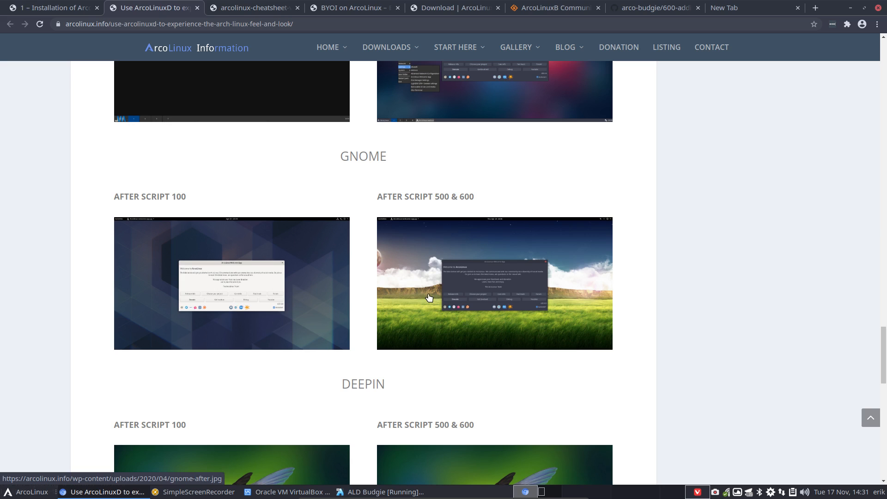
scroll(492, 311, "down", 3)
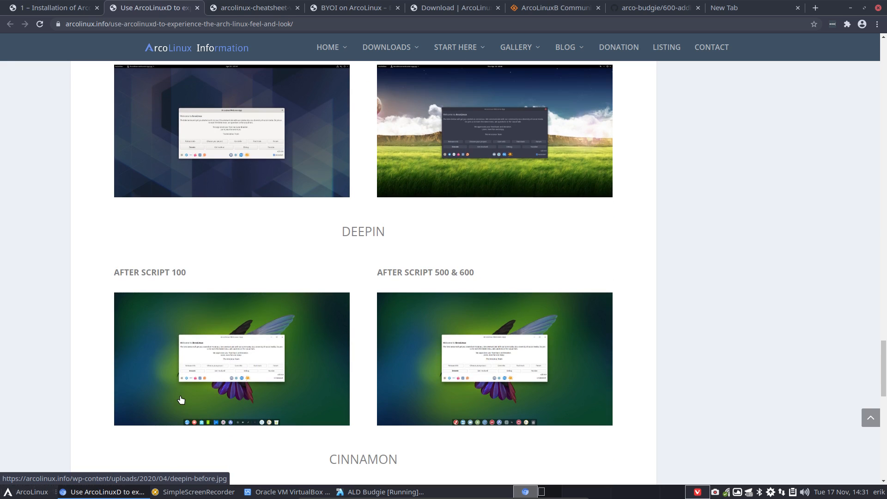
scroll(445, 390, "down", 5)
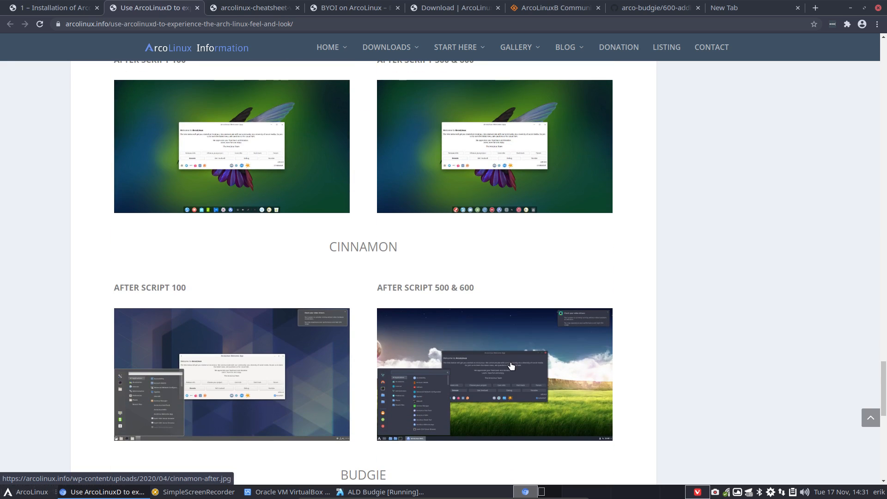
scroll(192, 348, "down", 5)
scroll(192, 348, "down", 4)
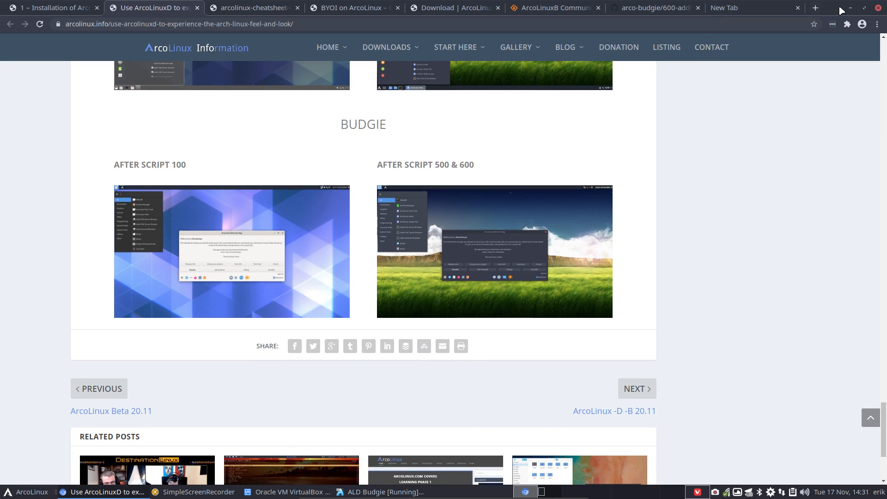
left_click_drag(832, 6, 886, 5)
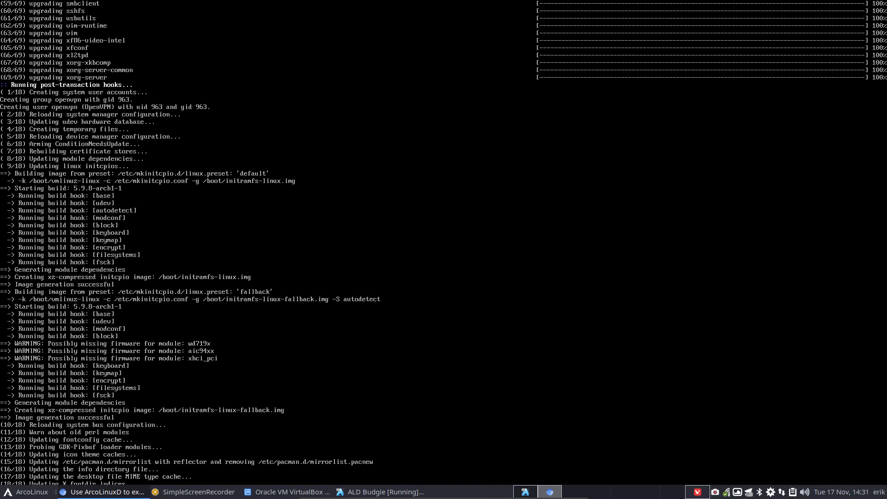
Enable LightDM with 'sudo systemctl enable lightdm.service' in the VM terminal
left_click(444, 250)
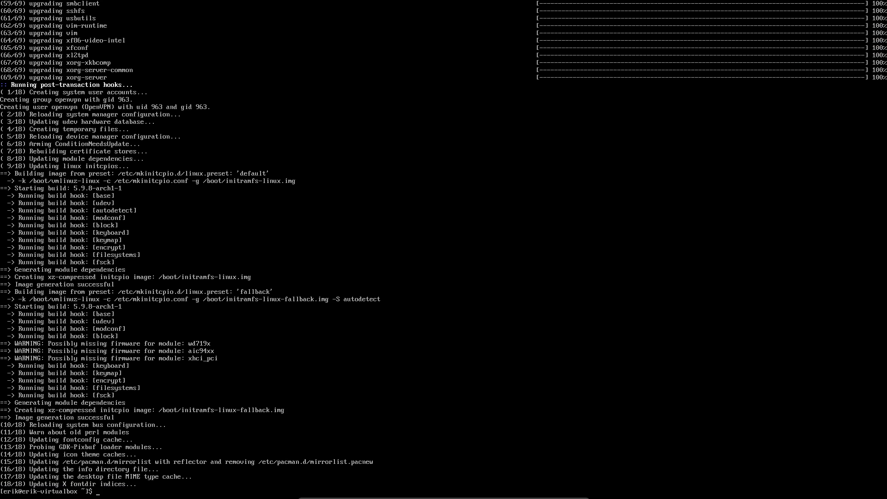
key("alt+Tab")
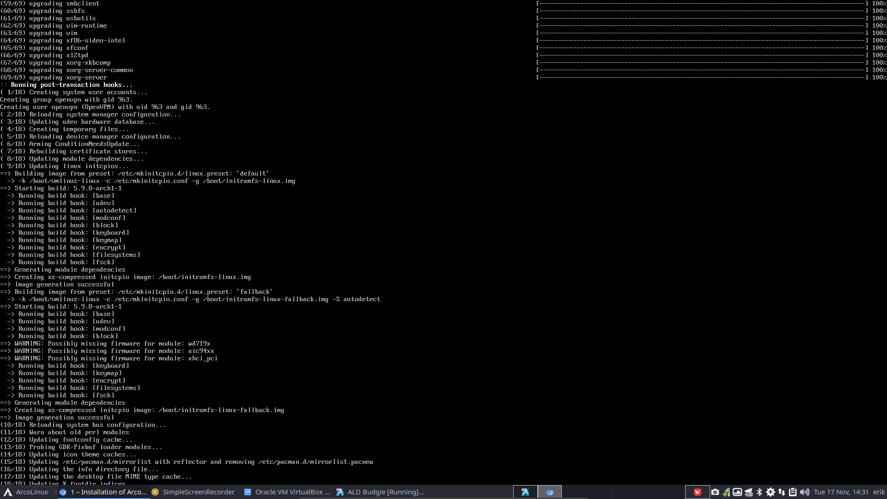
key("alt+Tab")
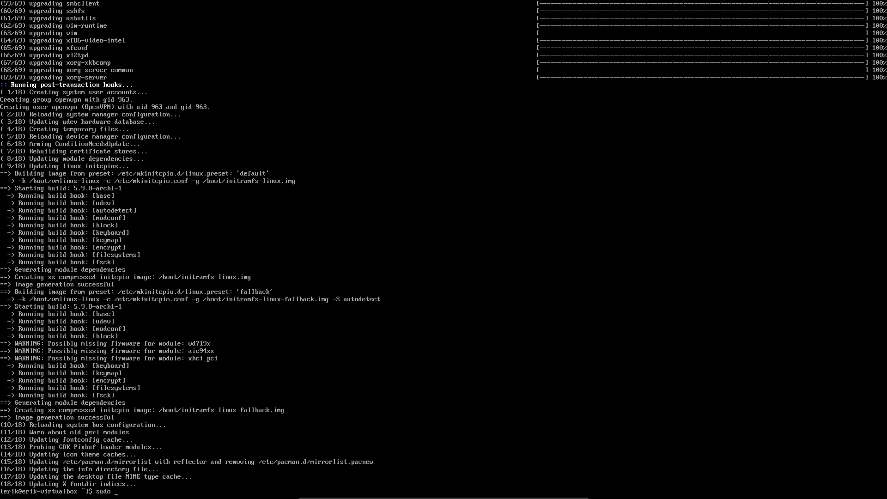
type("syste")
type("m²")
type("tl enable lightdm.service")
key("Return")
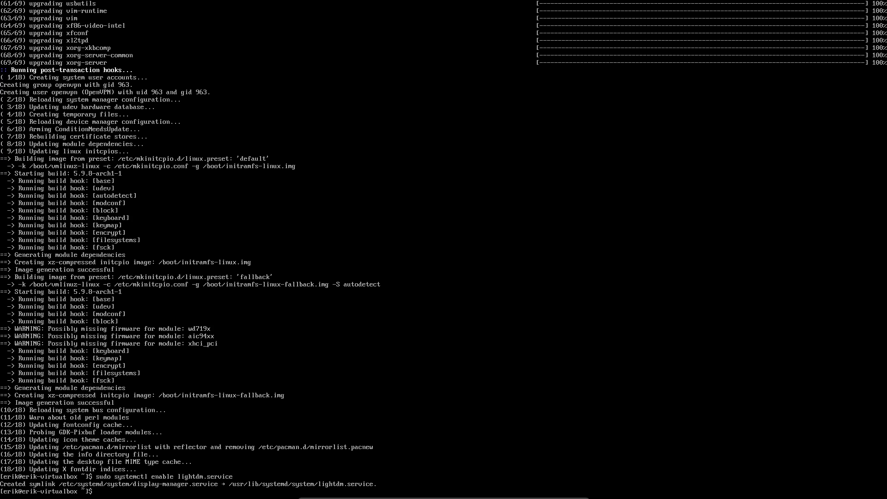
Reboot with 'sr' and boot the existing OS to GRUB's passphrase prompt
key("ctrl+alt+Right")
key("alt+Tab")
type("sr")
key("Return")
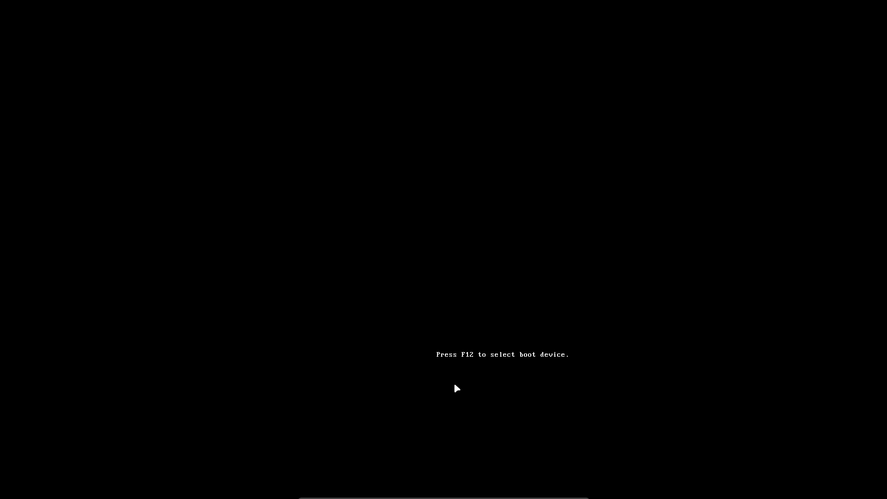
key("Down")
key("Down")
key("Return")
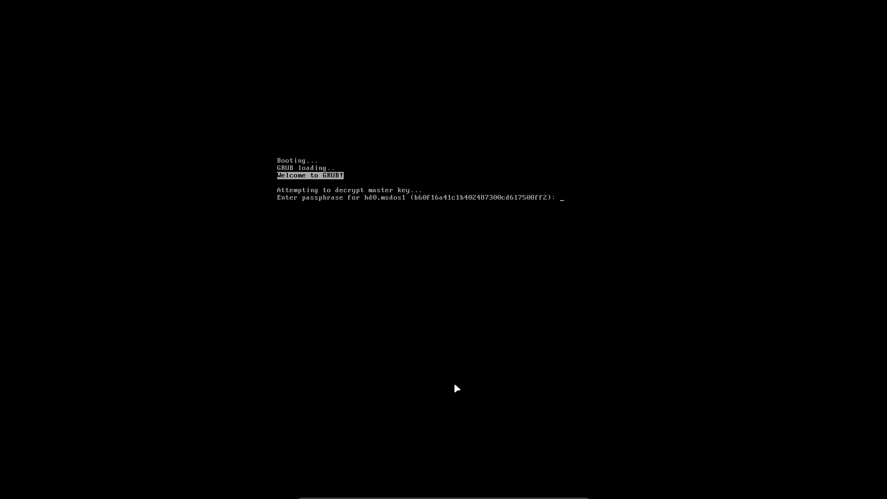
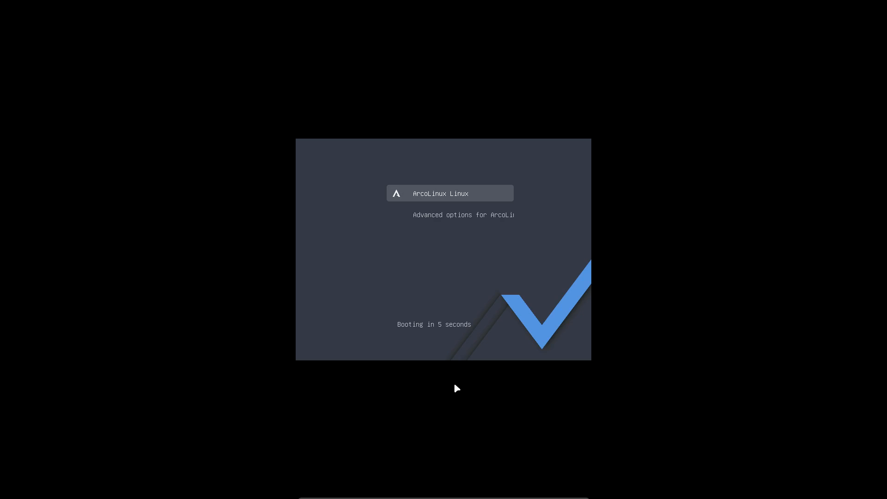
Boot the 'ArcoLinux Linux' GRUB entry at once and wait for the blue desktop
key("Return")
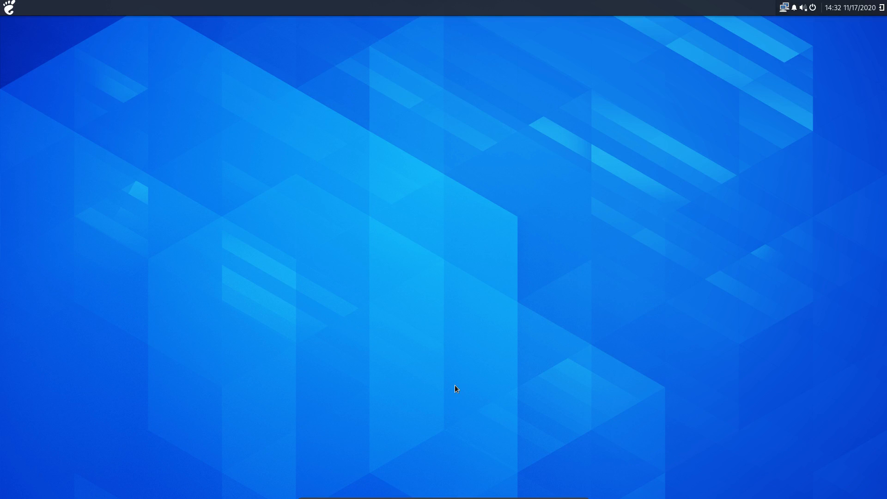
Look at the desktop right-click menu, the Sound & Video apps and the calendar/sound side panel
right_click(228, 106)
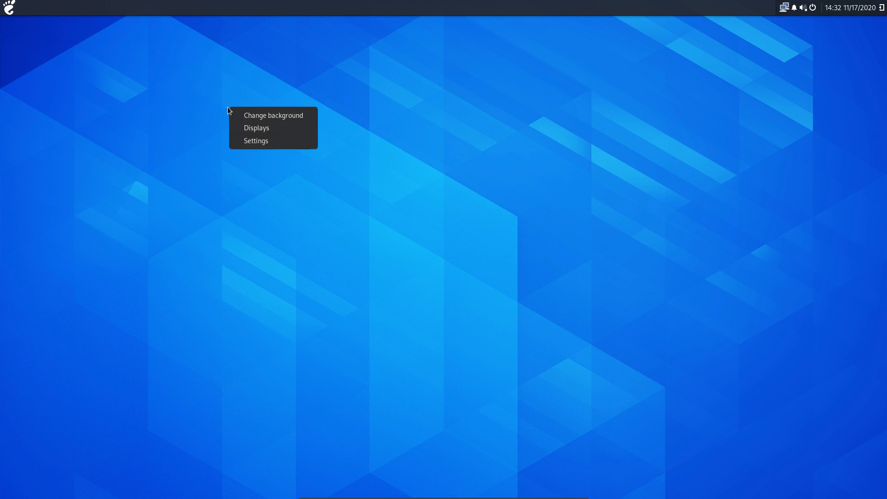
left_click(269, 117)
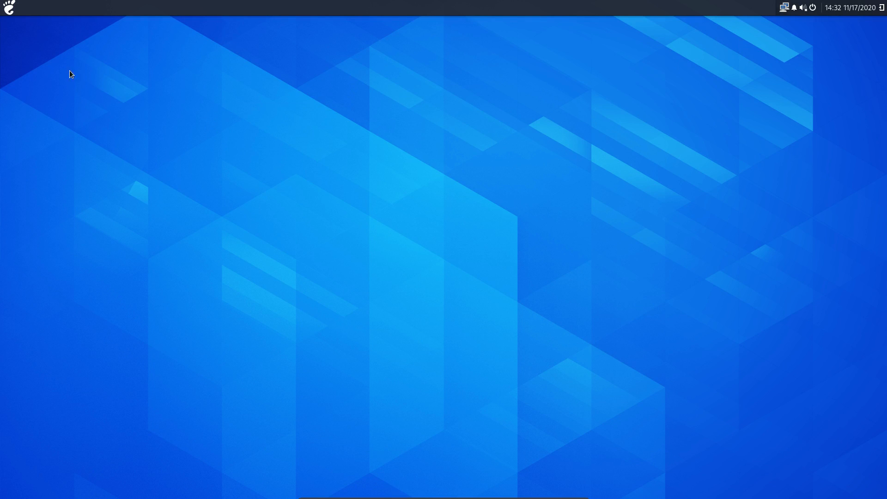
left_click(12, 7)
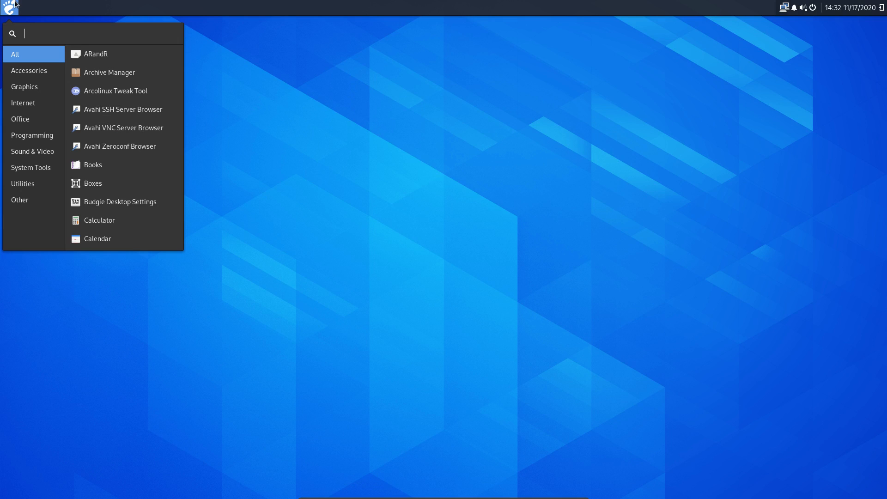
left_click(31, 152)
left_click(732, 96)
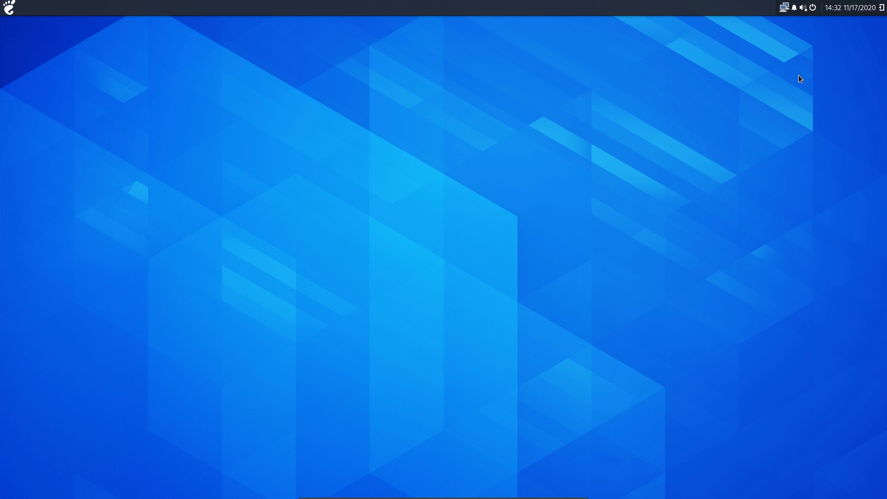
left_click(882, 8)
left_click(883, 12)
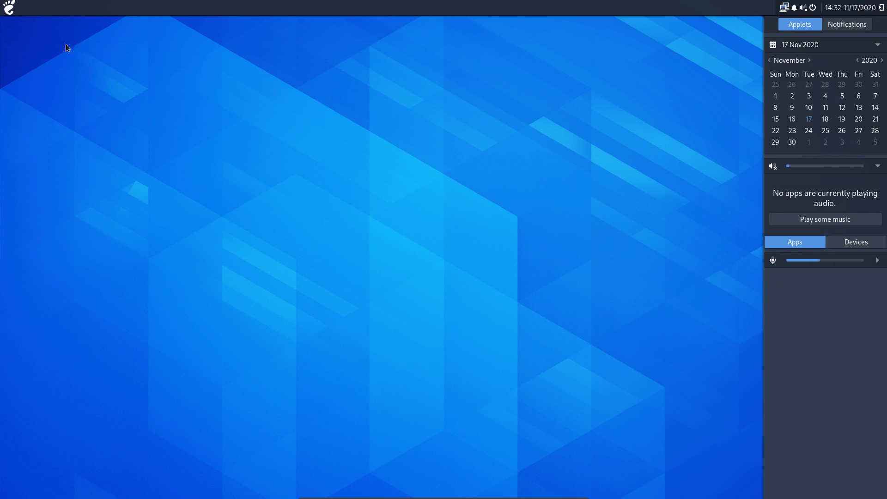
Browse the application menu categories, then launch Web from Internet
left_click(13, 9)
left_click(30, 72)
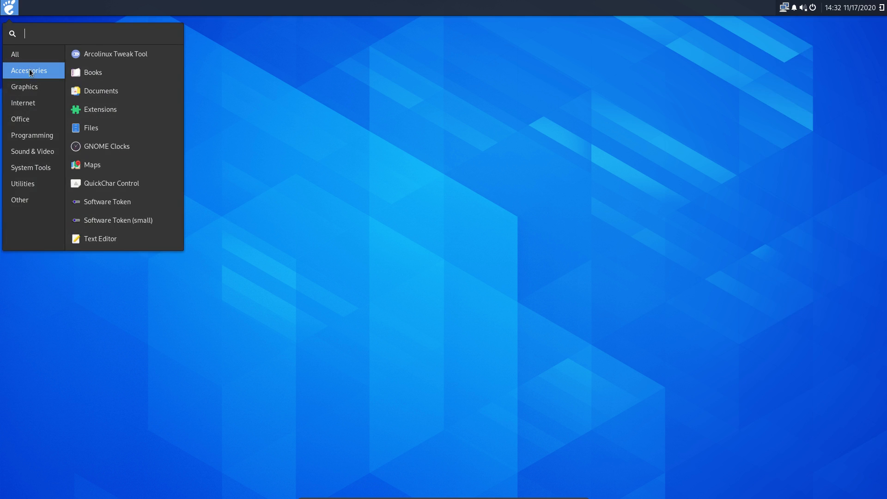
left_click(33, 92)
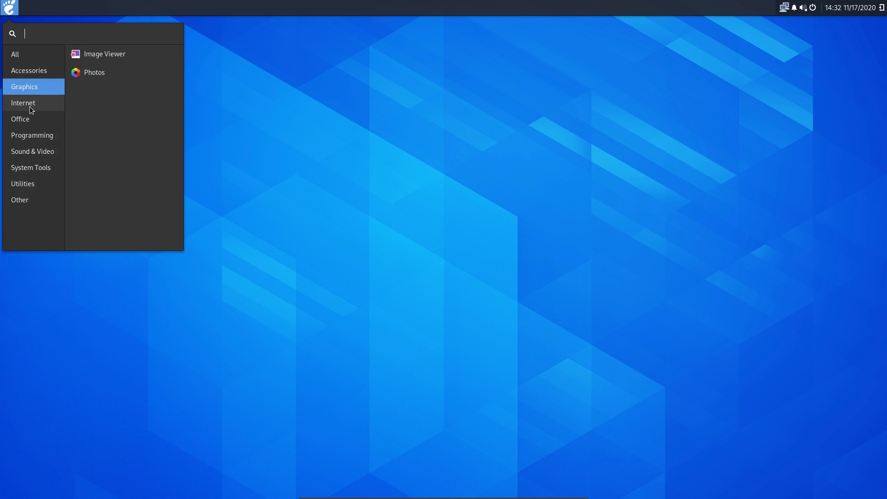
left_click(32, 109)
left_click(30, 117)
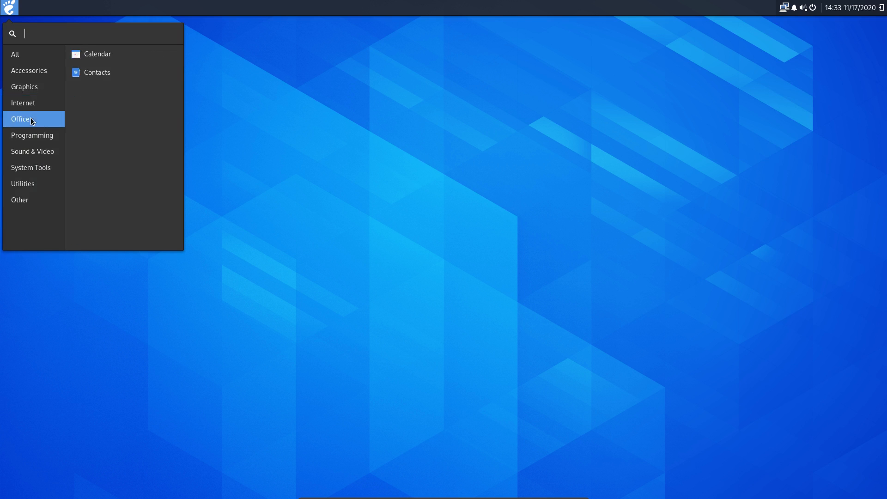
left_click(39, 134)
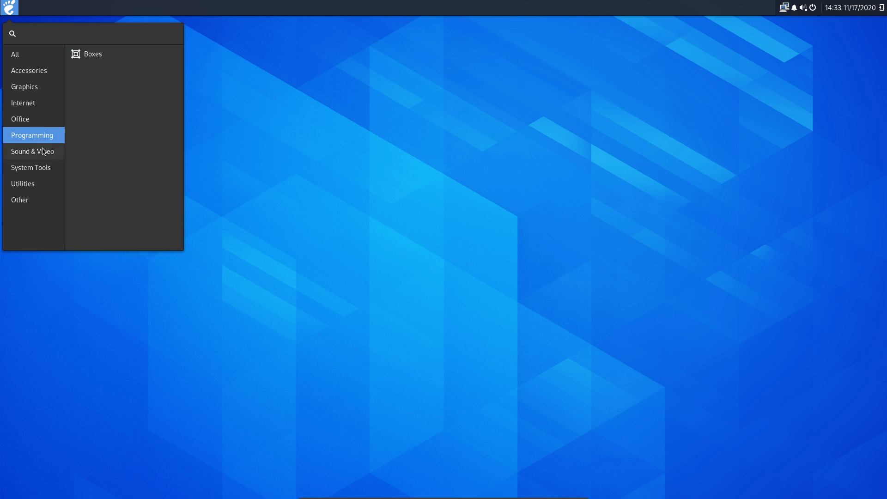
left_click(44, 154)
left_click(40, 109)
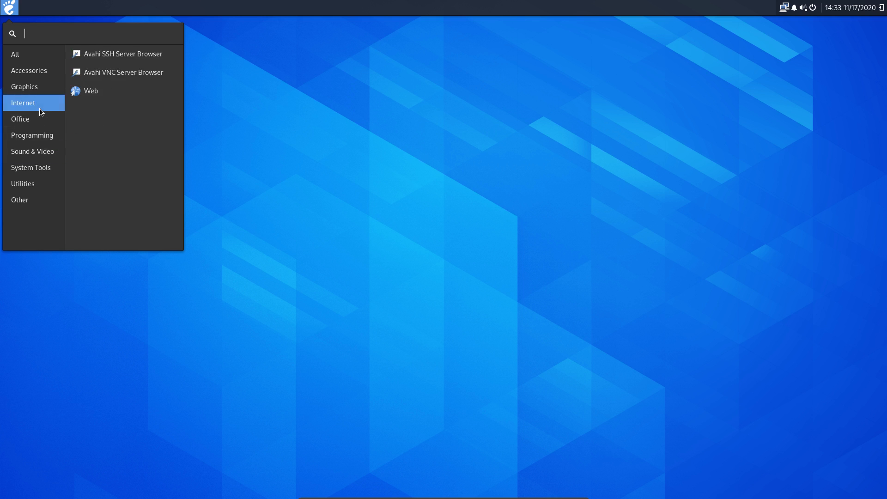
left_click(91, 95)
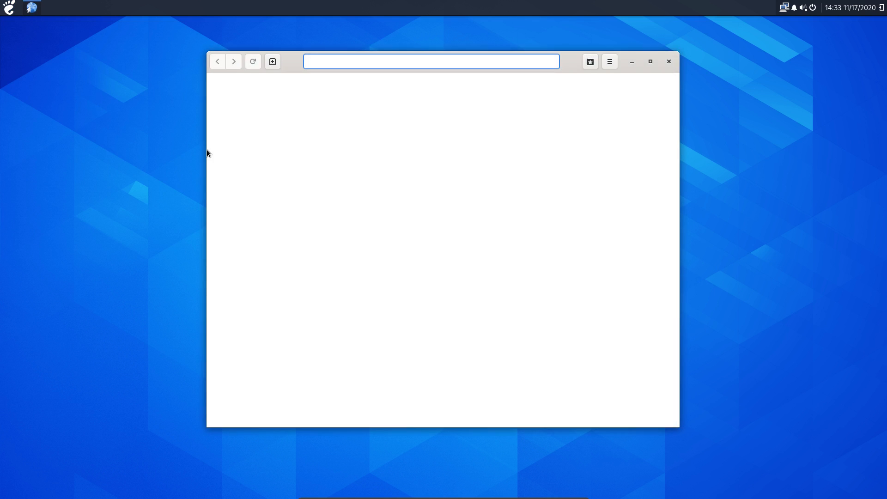
Search 'arch linux gnome group' and open the 'Arch Linux - gnome-extra (x86_64)' result
type("arch linux bu")
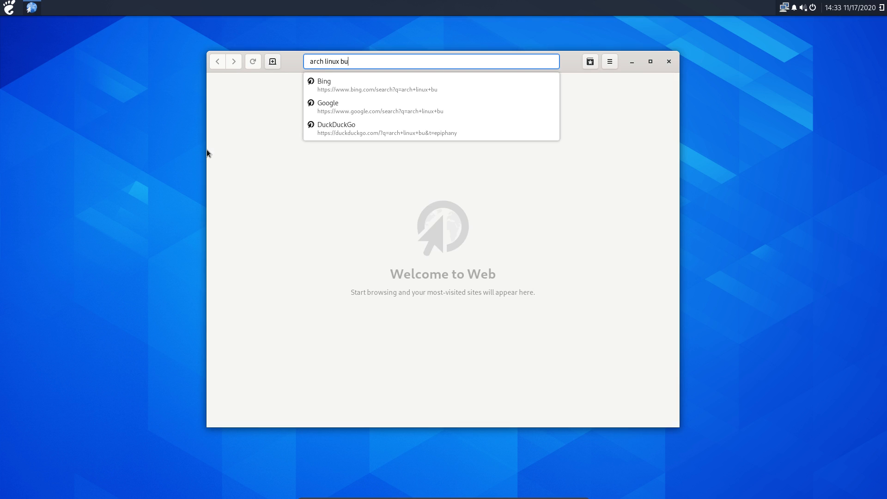
key("BackSpace")
key("BackSpace")
type("gnoem")
key("BackSpace")
key("BackSpace")
key("BackSpace")
type("ome group")
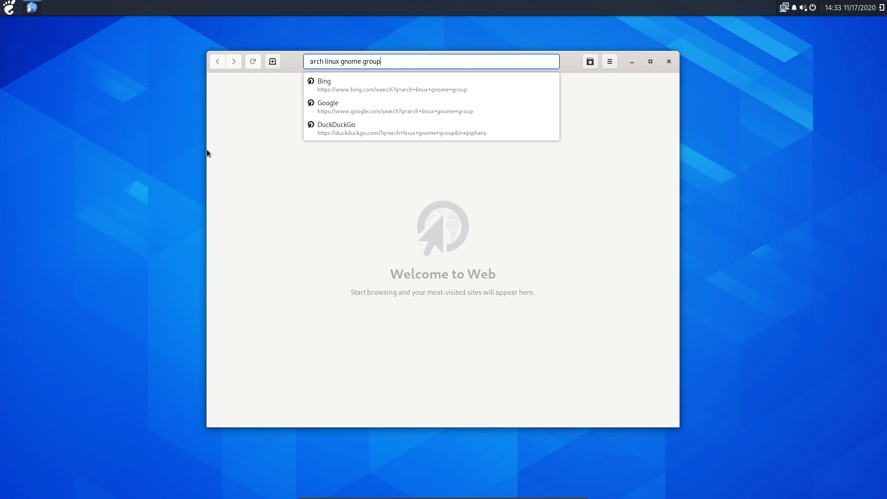
key("Return")
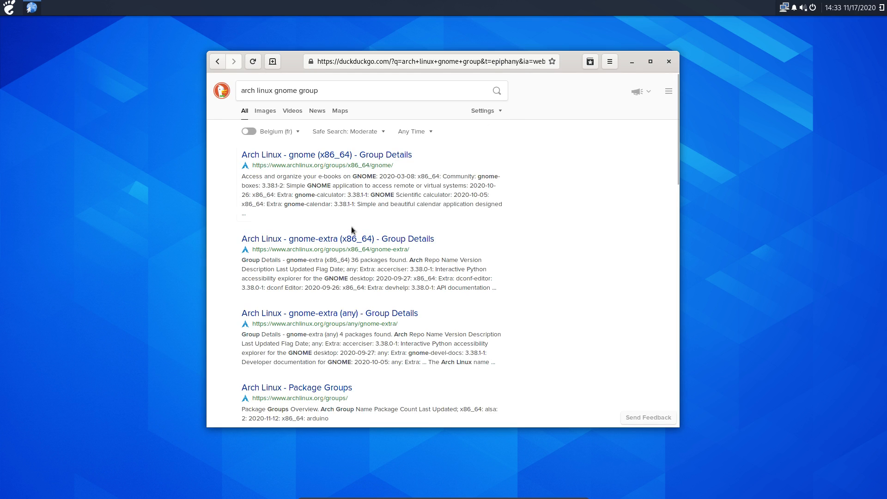
left_click(353, 240)
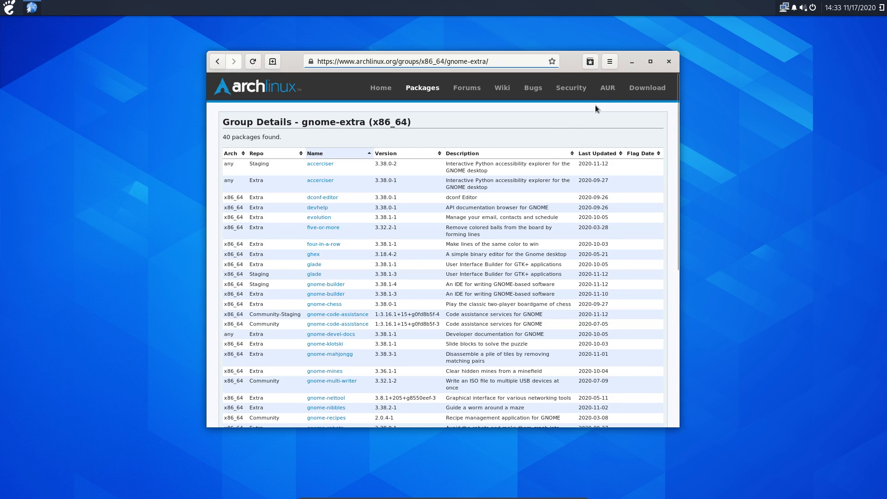
Maximize the browser and sort the gnome-extra package table by Repo
left_click(650, 62)
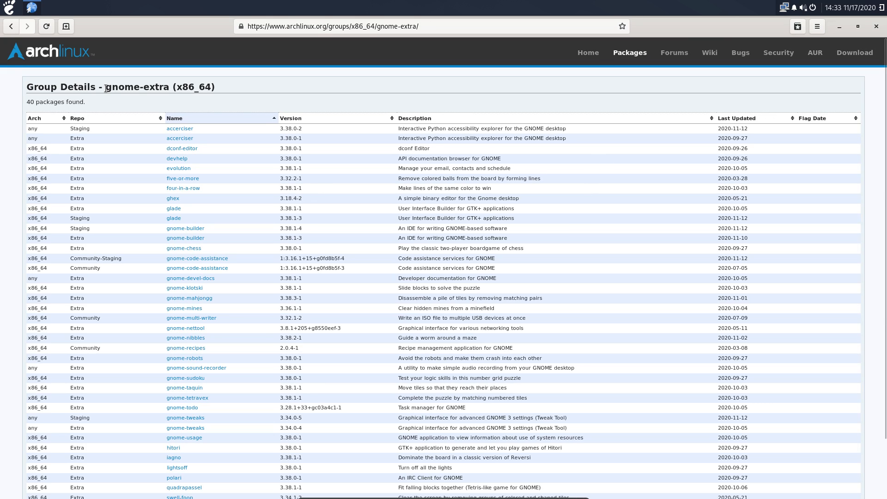
left_click_drag(106, 88, 166, 85)
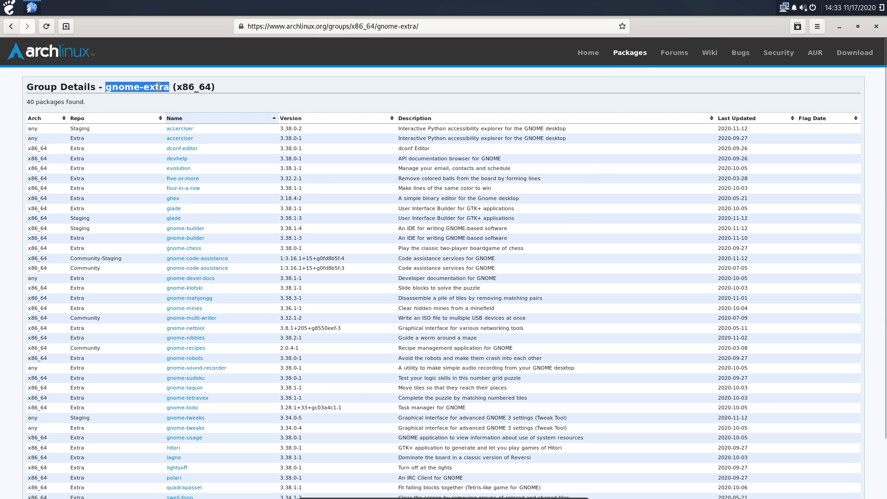
left_click(80, 119)
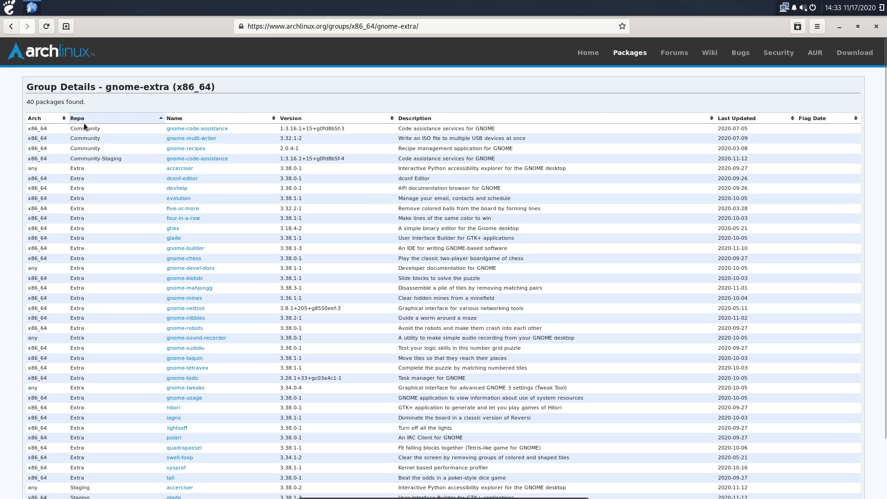
scroll(87, 269, "down", 3)
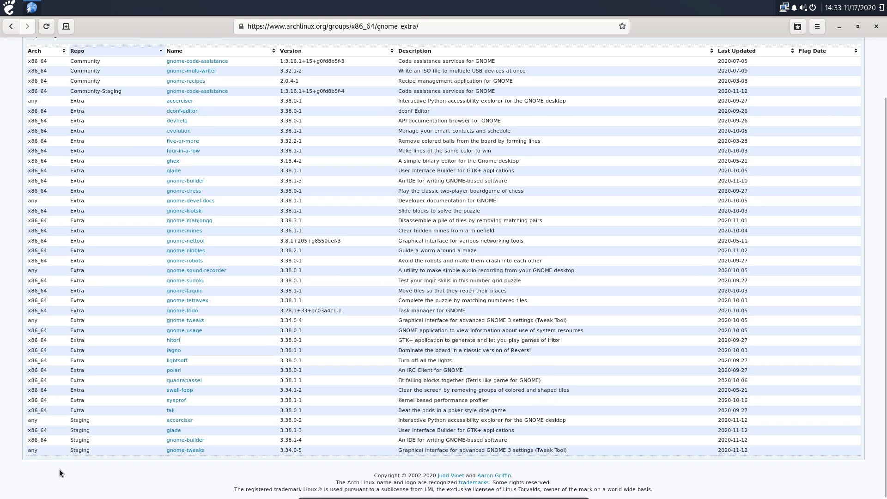
scroll(87, 143, "up", 2)
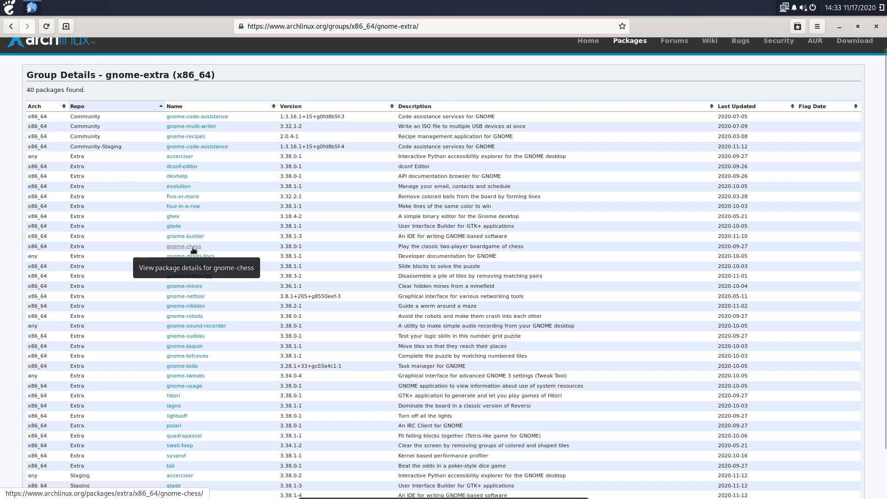
Glance through the Accessories apps in the launcher, then close it
left_click(9, 7)
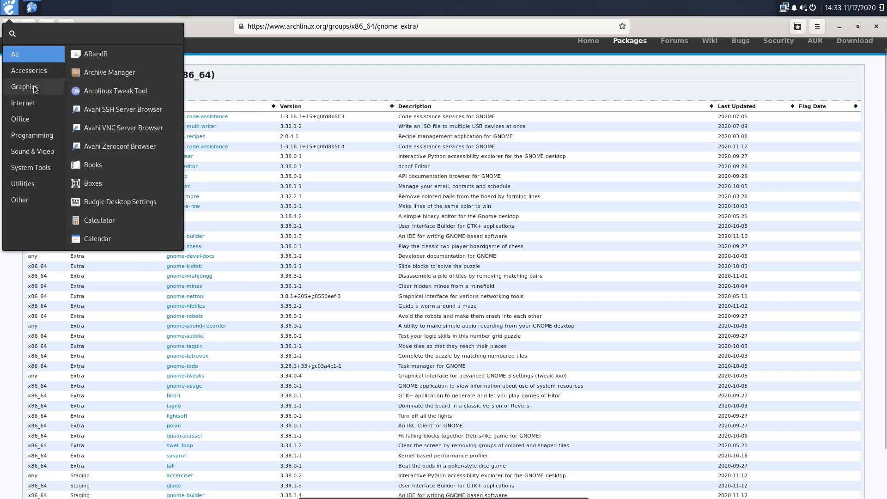
left_click(37, 71)
scroll(109, 182, "down", 2)
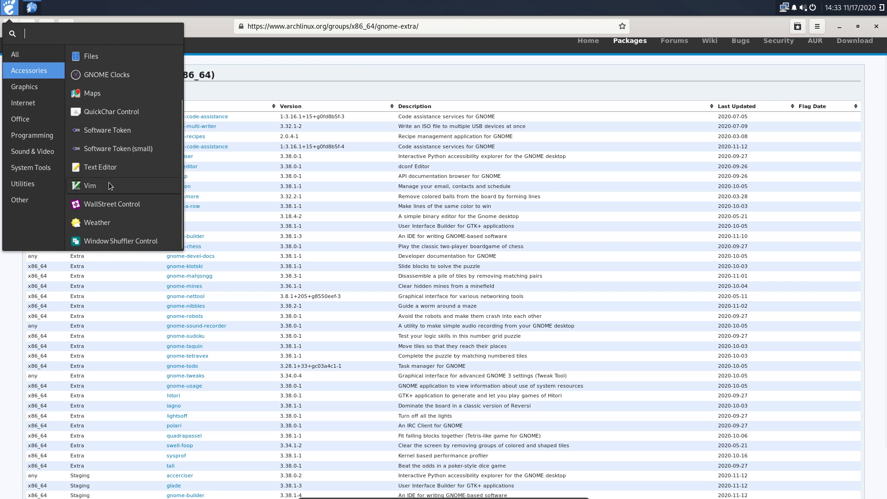
scroll(109, 187, "up", 3)
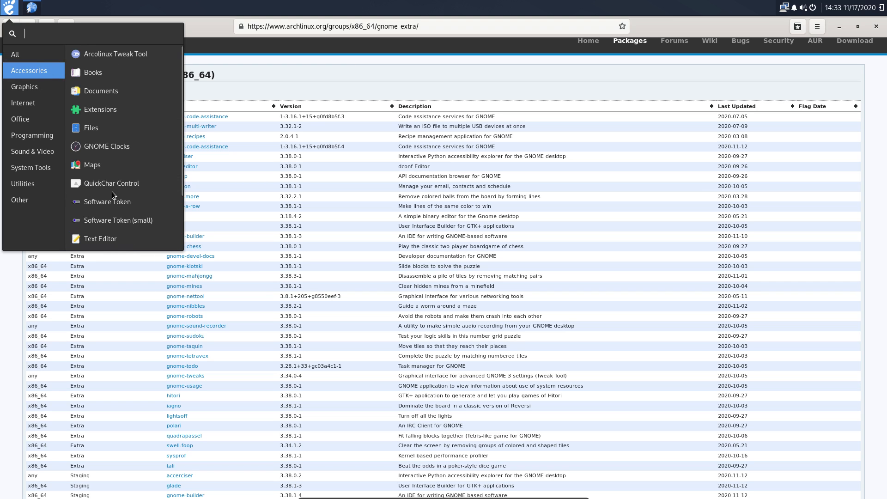
left_click(206, 97)
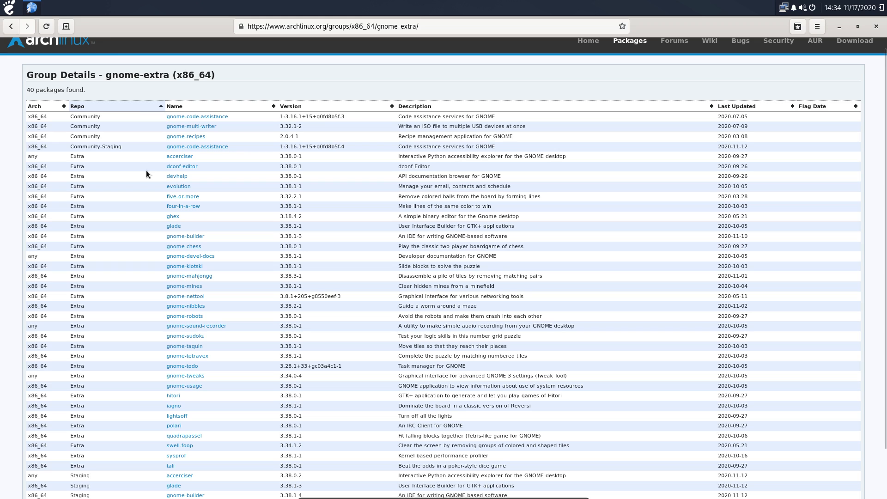
Review the gnome-extra package list, then go back to the search results
left_click_drag(106, 75, 169, 75)
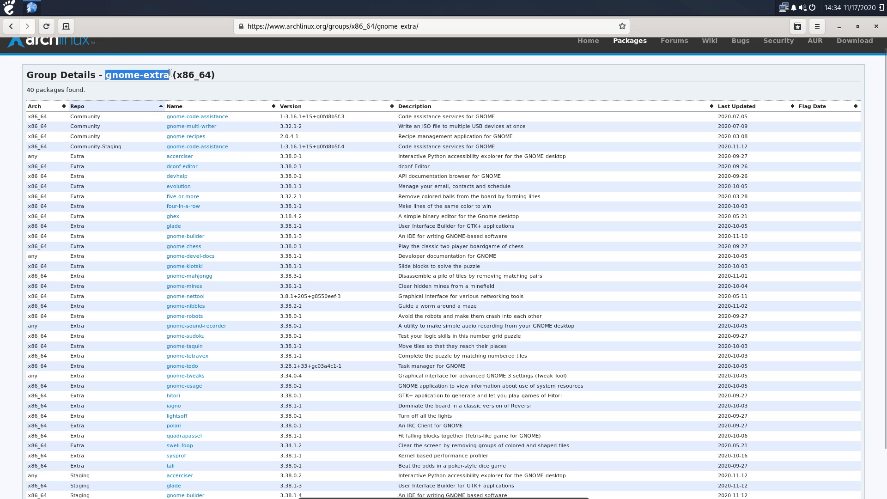
scroll(194, 217, "down", 1)
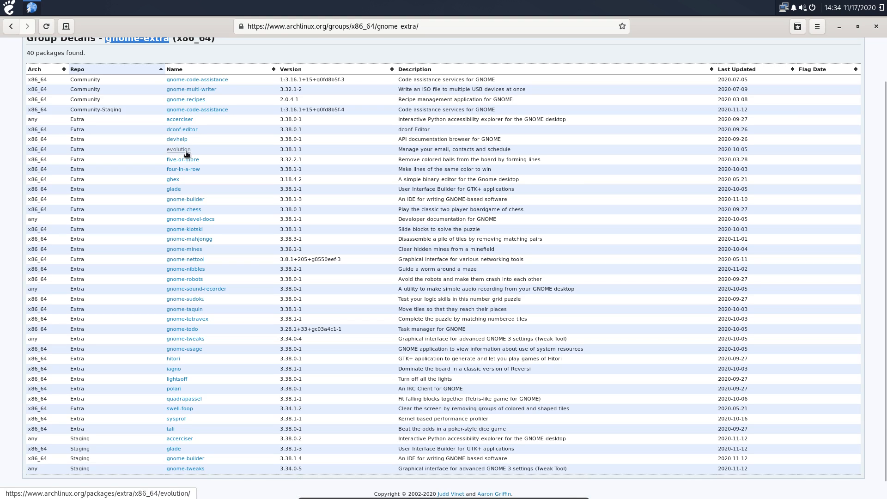
scroll(184, 253, "down", 1)
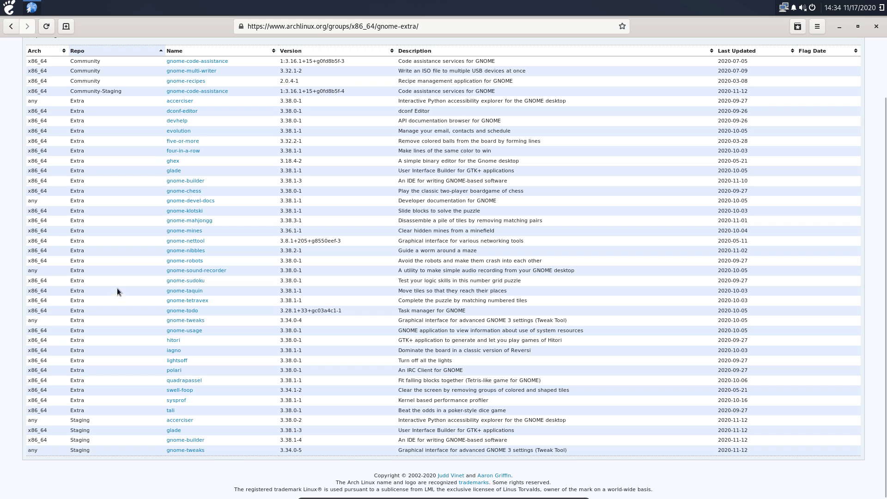
scroll(111, 252, "up", 3)
key("alt+Left")
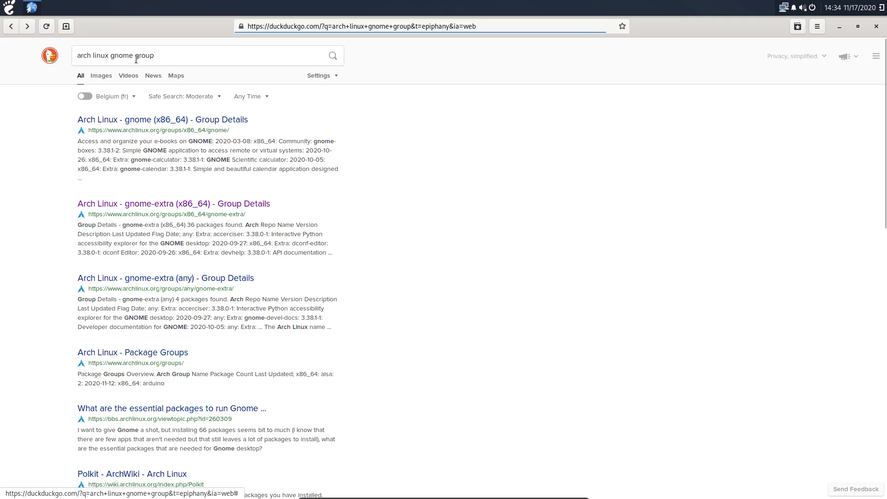
Open the Arch Linux gnome (x86_64) group page and scroll its package list
left_click(186, 120)
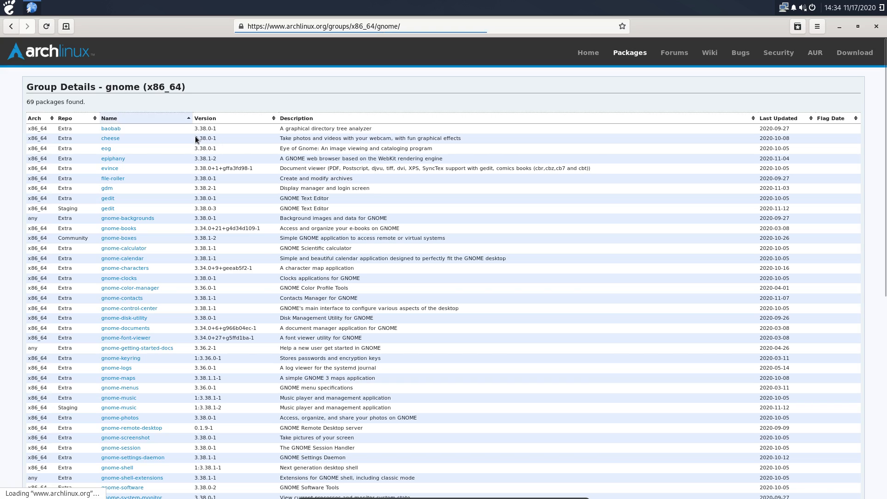
scroll(159, 154, "down", 2)
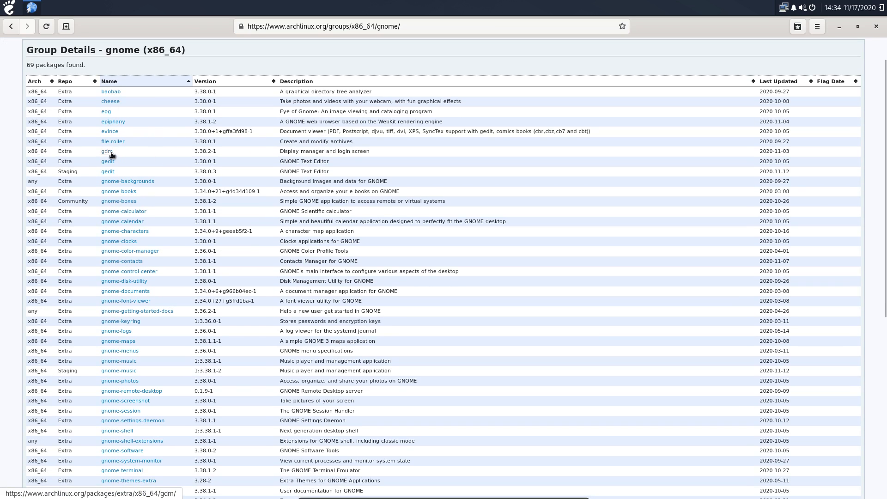
scroll(118, 259, "down", 2)
scroll(118, 264, "up", 2)
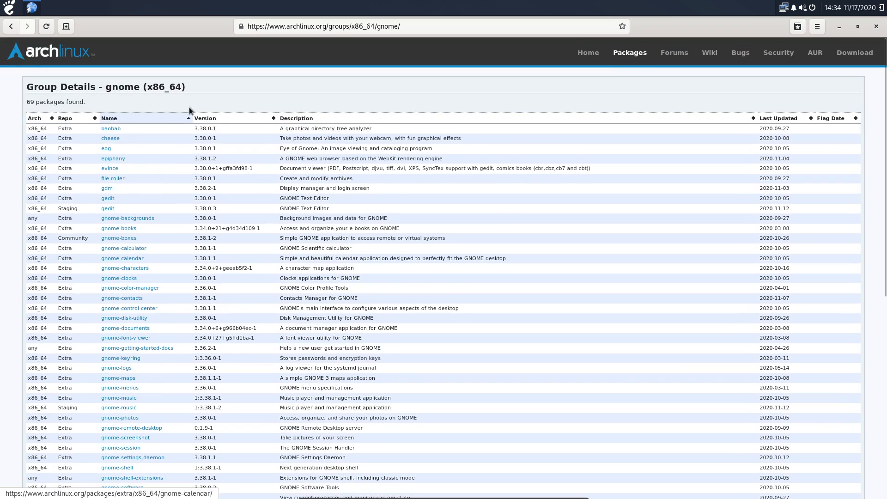
Sort the 69 gnome packages by Repo, browse them, and close the browser
left_click(72, 117)
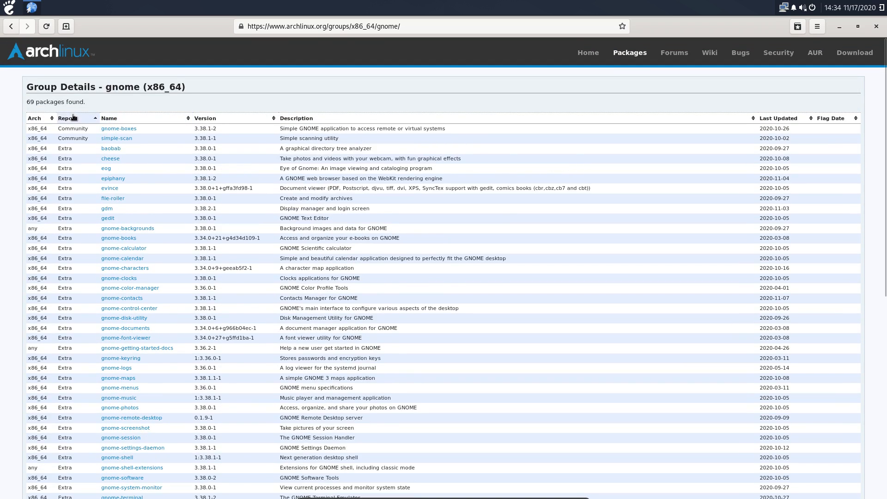
scroll(106, 220, "down", 8)
scroll(105, 220, "down", 2)
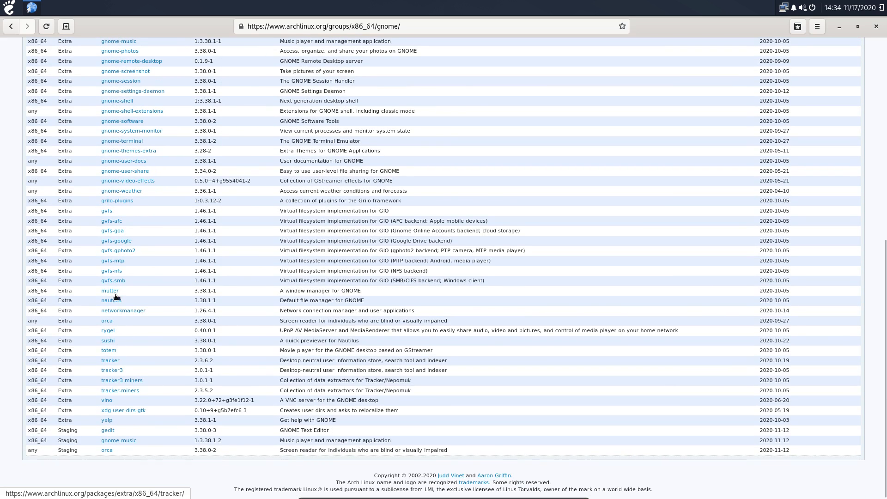
scroll(114, 261, "up", 1)
scroll(94, 116, "up", 5)
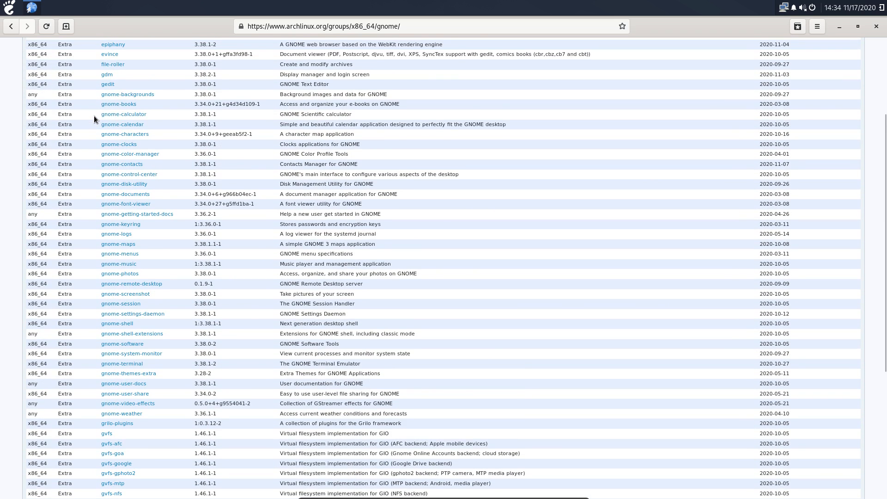
scroll(94, 117, "up", 4)
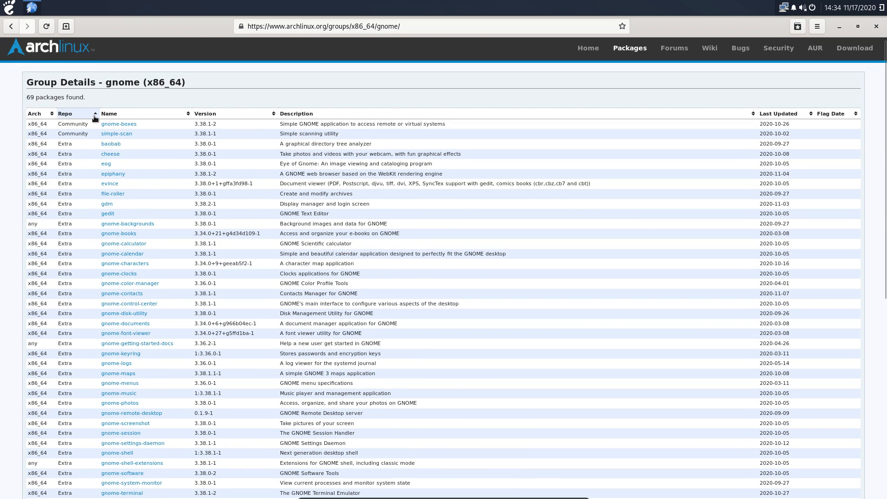
left_click(876, 27)
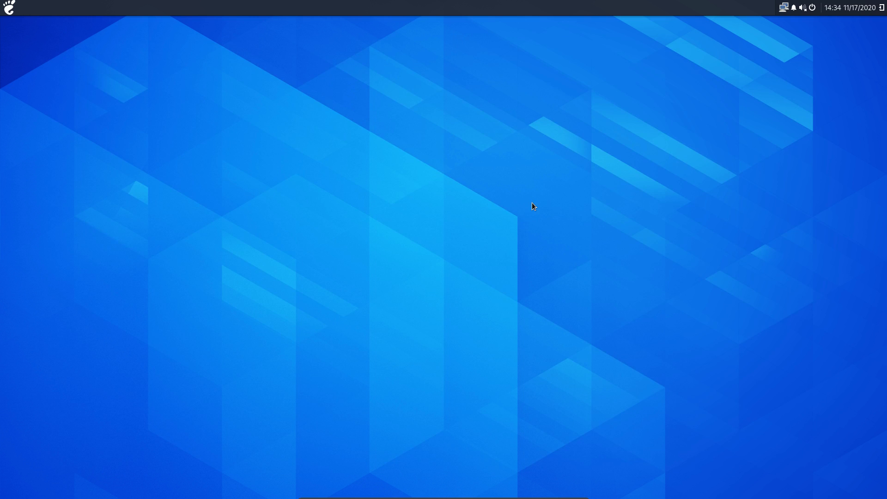
Launch the Termite terminal by searching 'ter' in the application menu
left_click(10, 7)
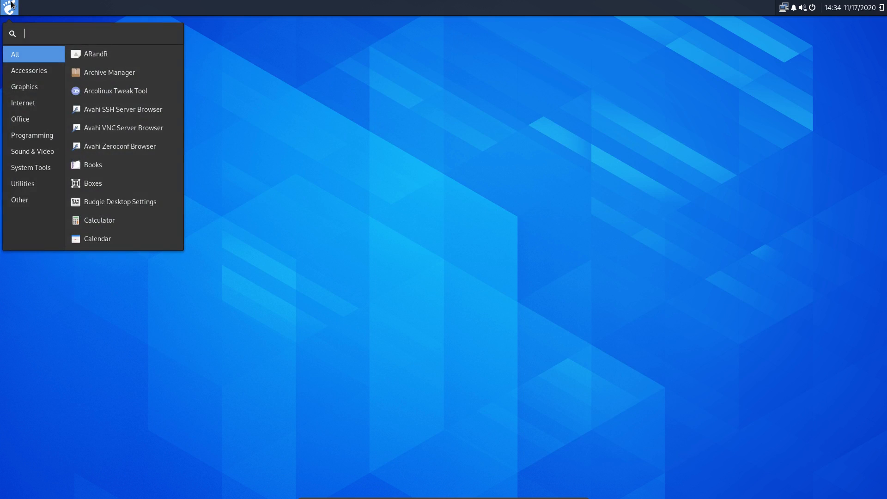
left_click(303, 228)
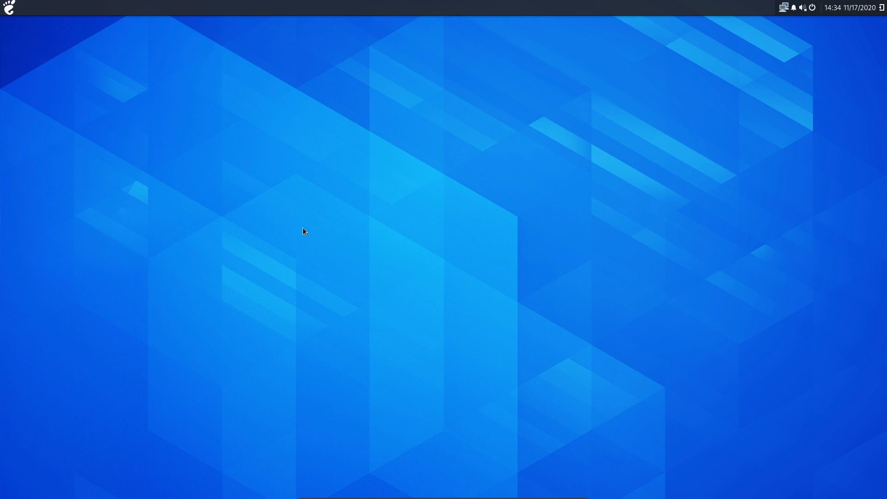
left_click(10, 8)
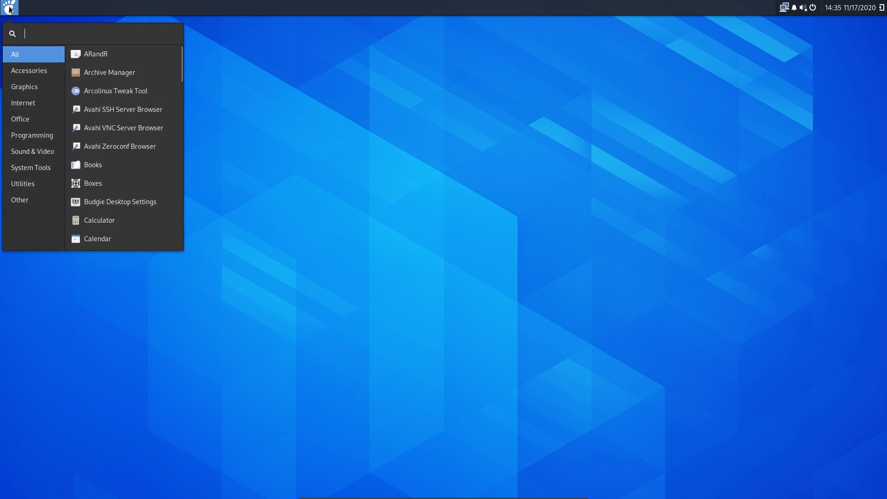
type("ter")
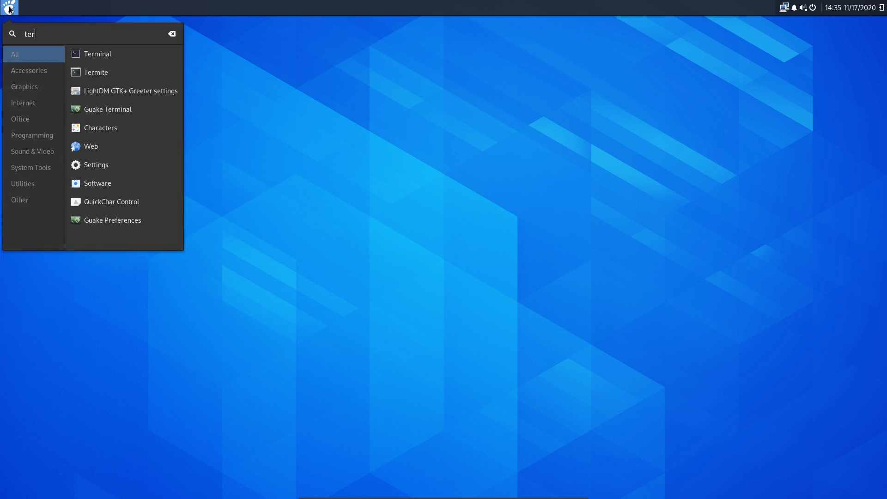
left_click(124, 72)
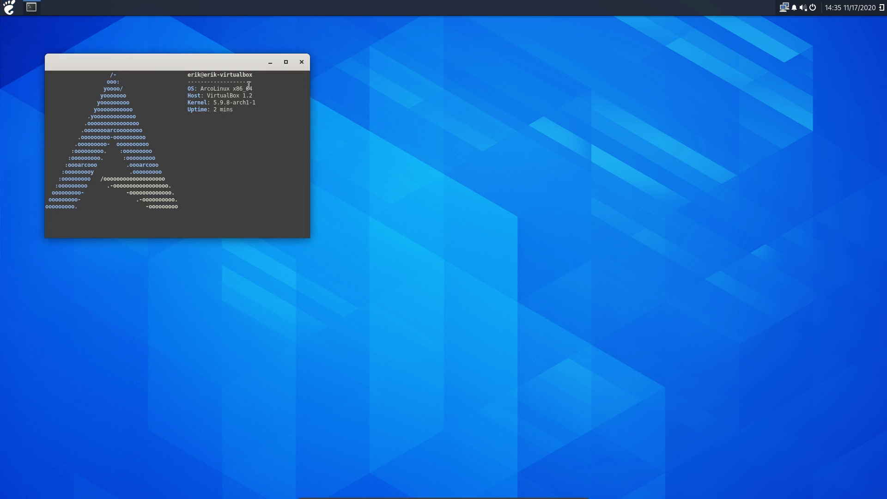
Run 'skel', then reboot with 'sr' and the sudo password
type("skel")
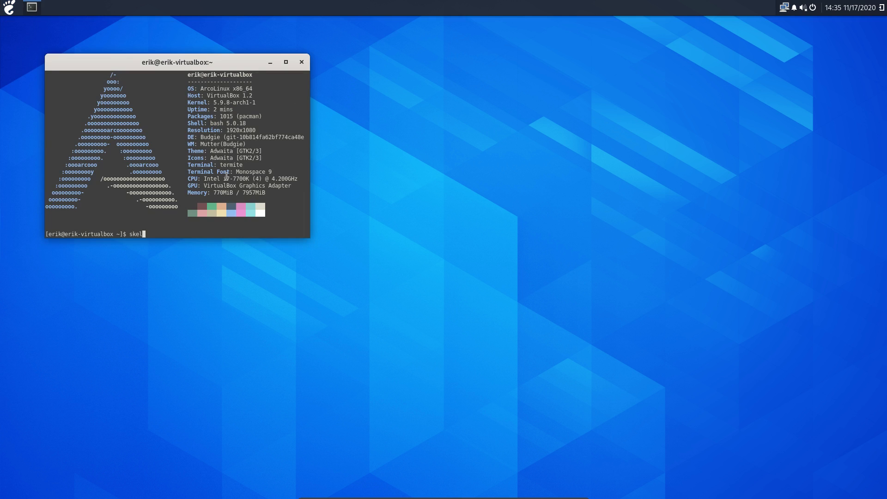
key("Return")
type("sr")
key("Return")
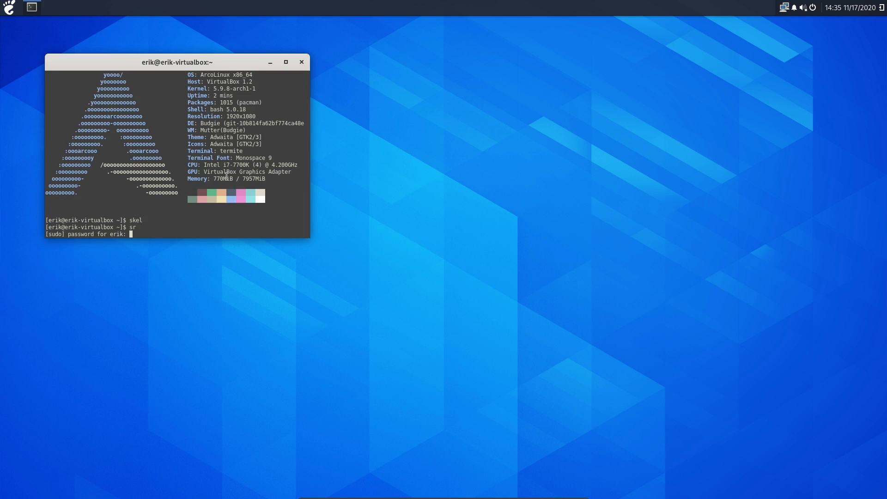
key("Return")
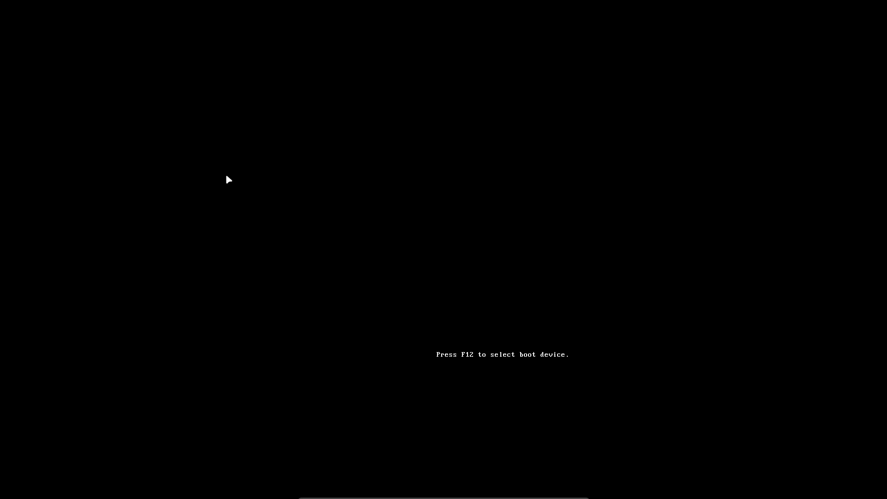
Choose 'Boot existing OS', then boot the ArcoLinux Linux GRUB entry
key("Down")
key("Down")
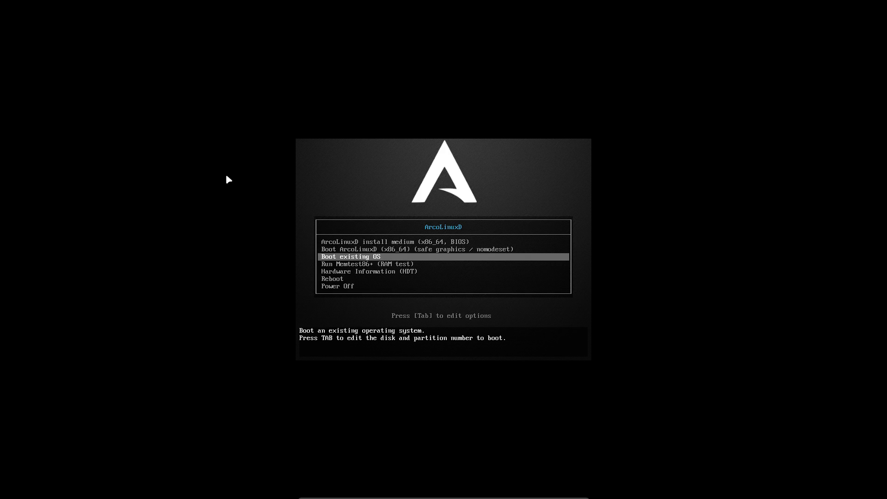
key("Return")
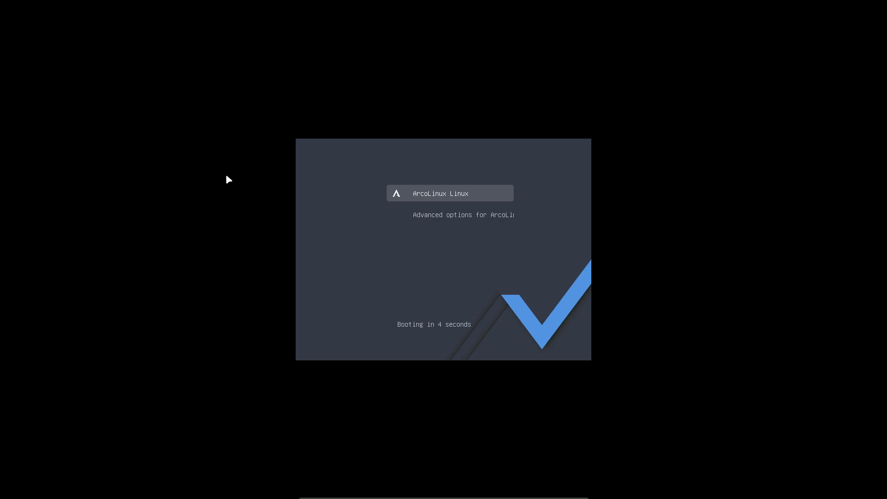
key("Return")
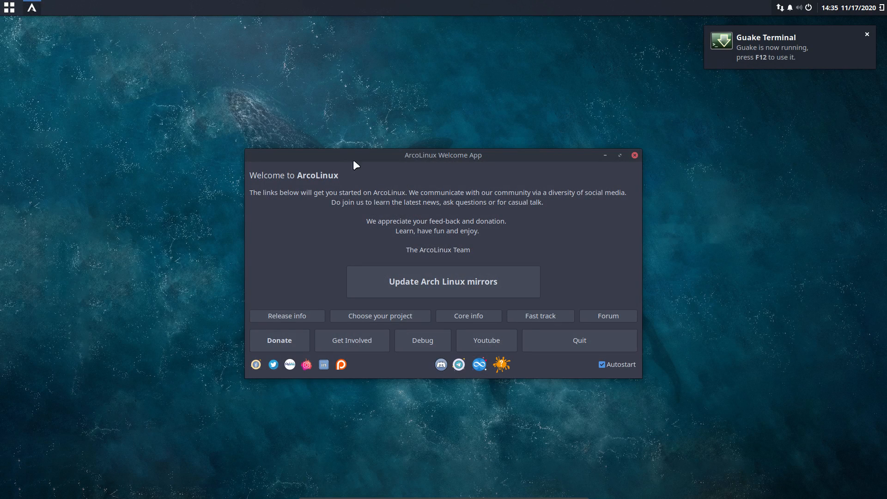
Dismiss the Guake notification, quit the Welcome App, and browse every application menu category
left_click(865, 35)
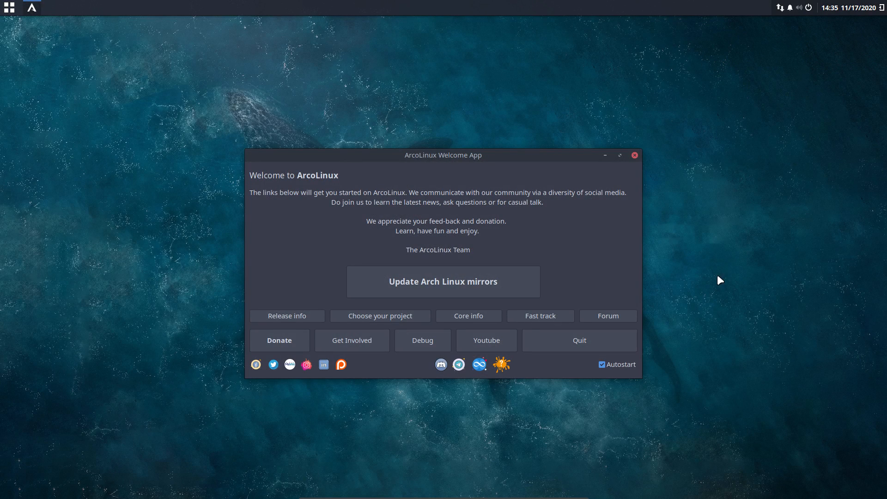
left_click(587, 341)
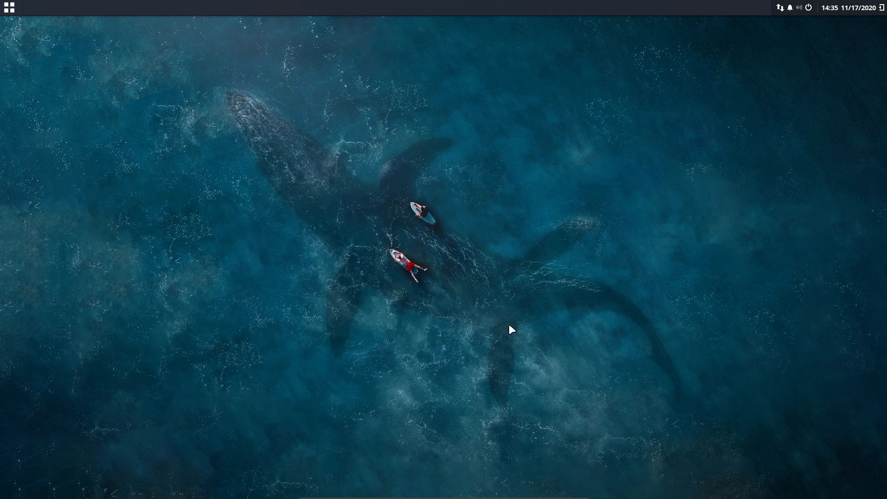
left_click(7, 8)
left_click(24, 69)
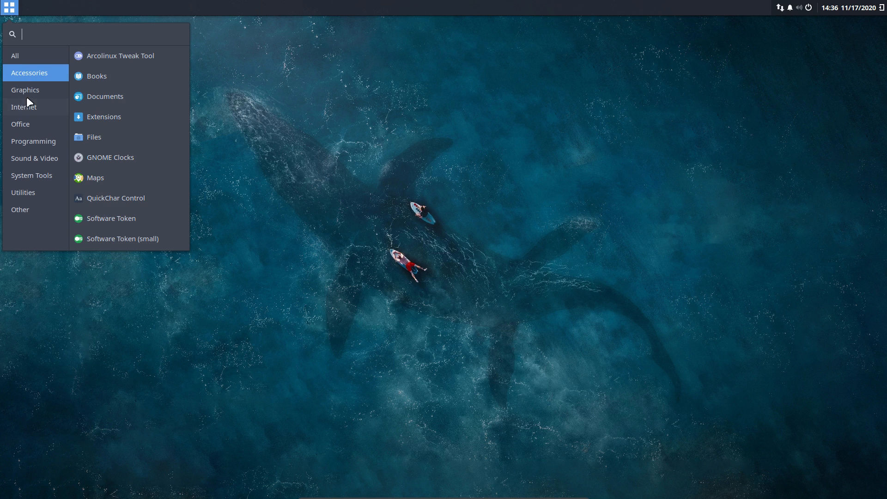
left_click(26, 107)
left_click(27, 125)
left_click(27, 137)
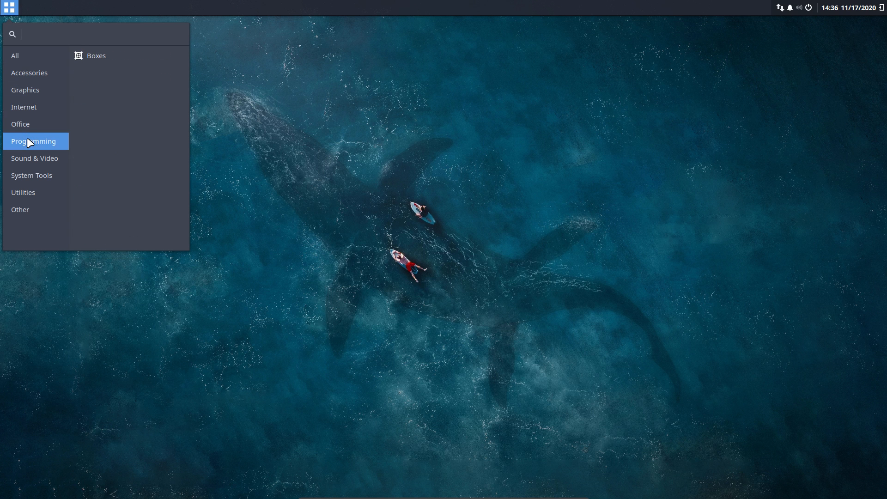
left_click(30, 156)
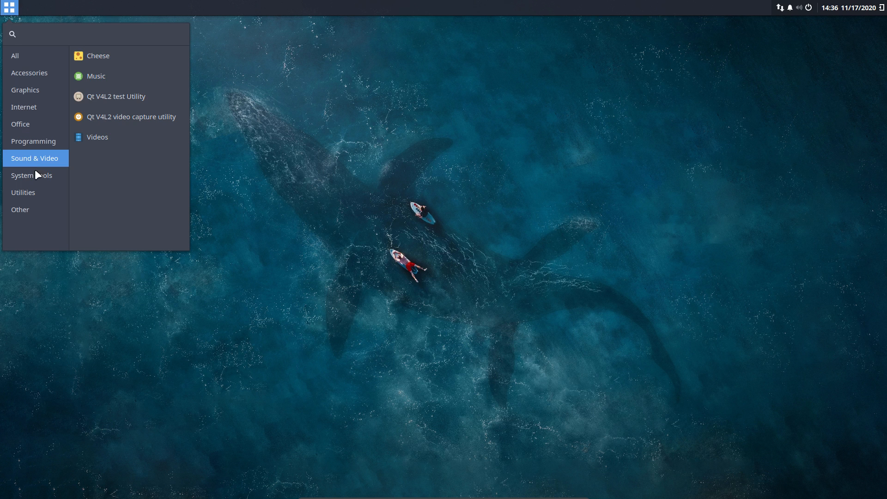
left_click(36, 176)
left_click(36, 191)
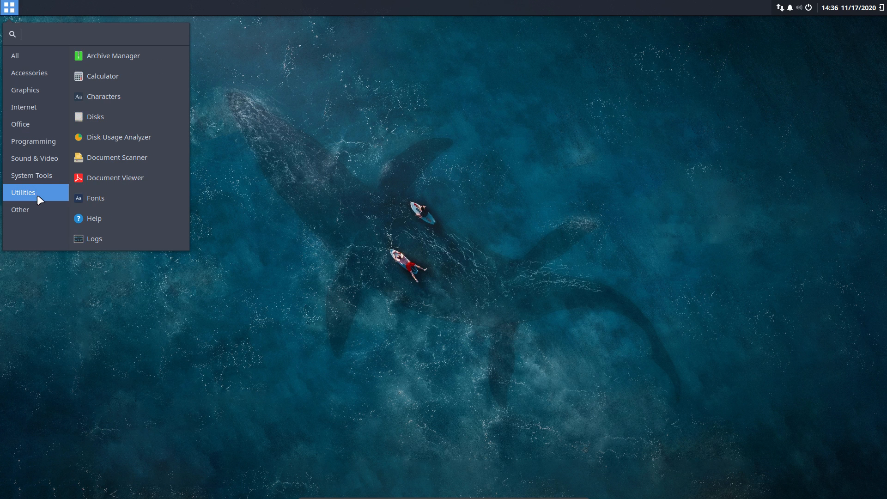
left_click(35, 208)
left_click(753, 117)
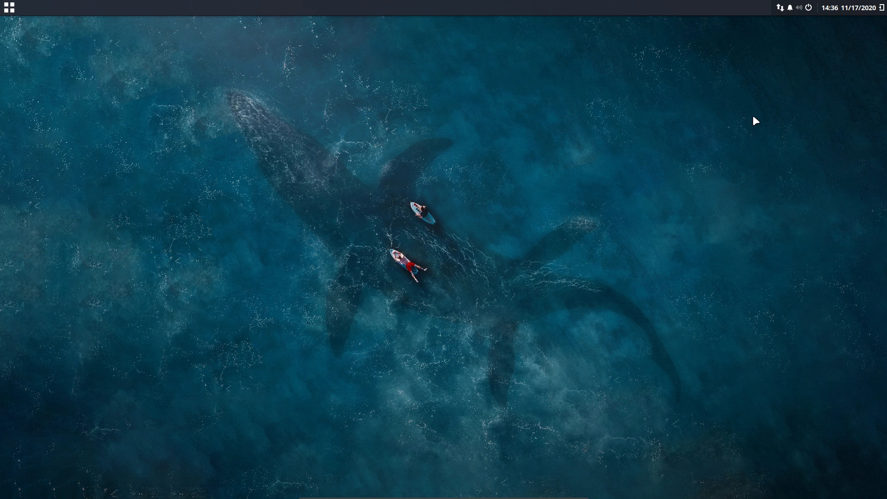
Open a termite terminal, toggle Guake with F12, then close the termite window
key("ctrl+alt+t")
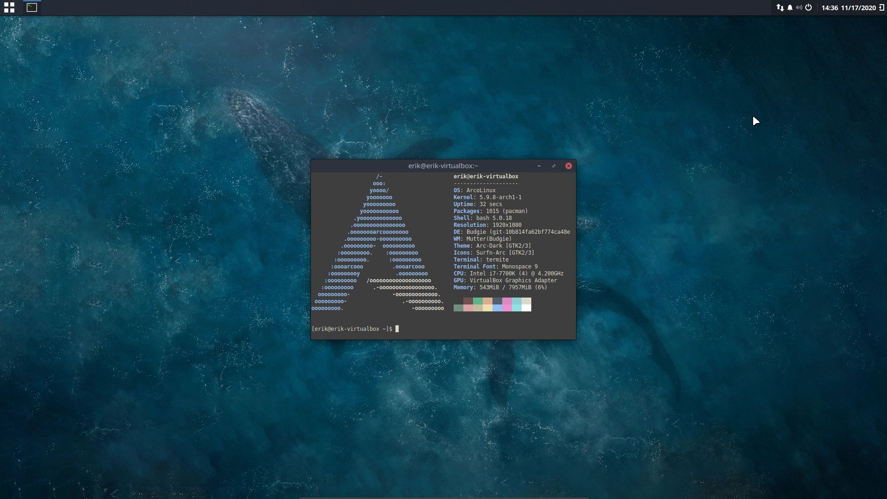
key("F12")
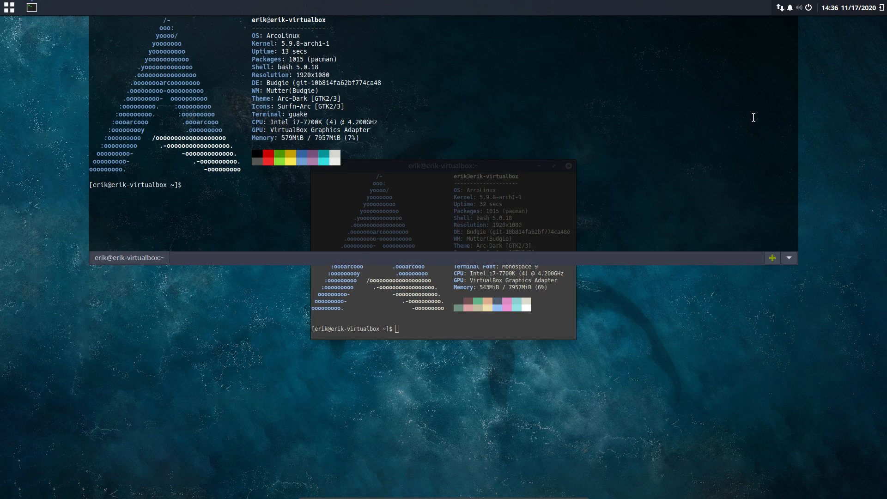
key("F12")
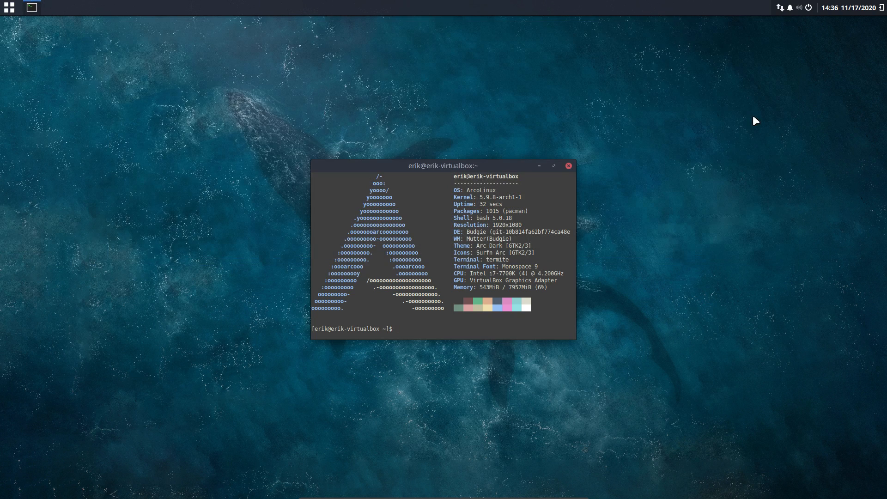
left_click(567, 165)
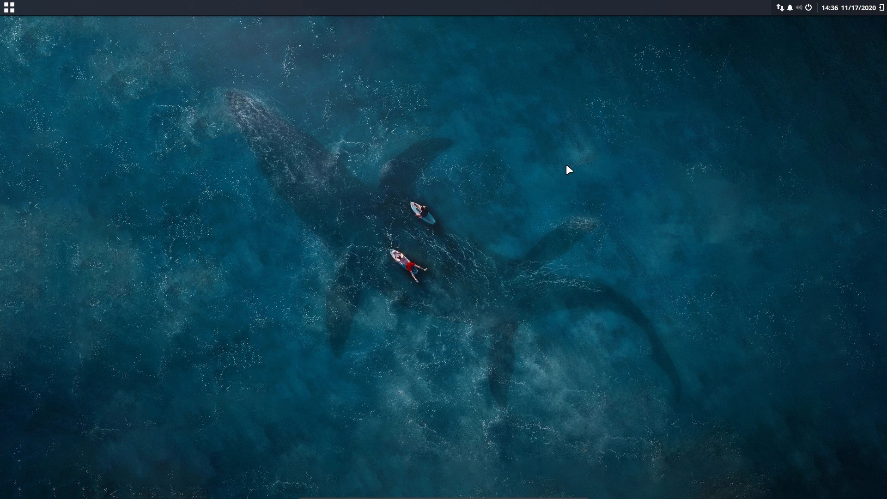
Peek at the Internet apps in the application menu and dismiss it
left_click(9, 8)
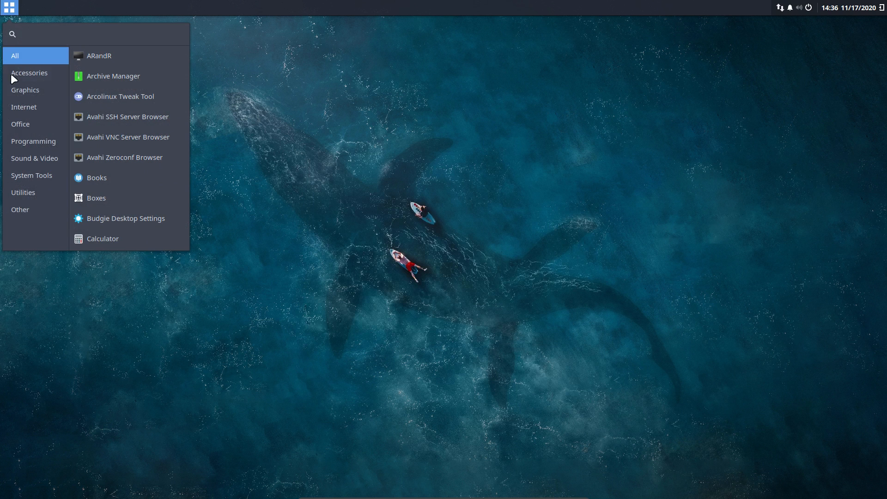
left_click(27, 103)
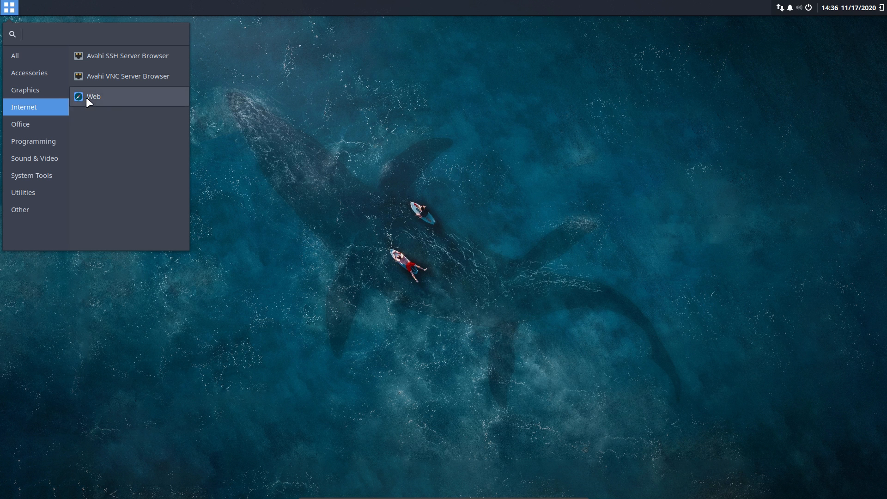
left_click(330, 147)
In Guake, run 'iso', then install Firefox with 'sudo pacman -S firefox'
key("F12")
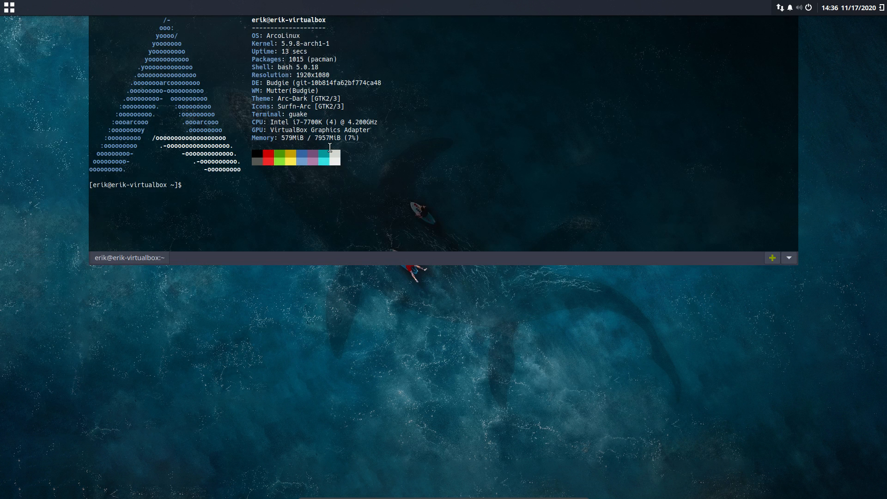
type("iso")
key("Return")
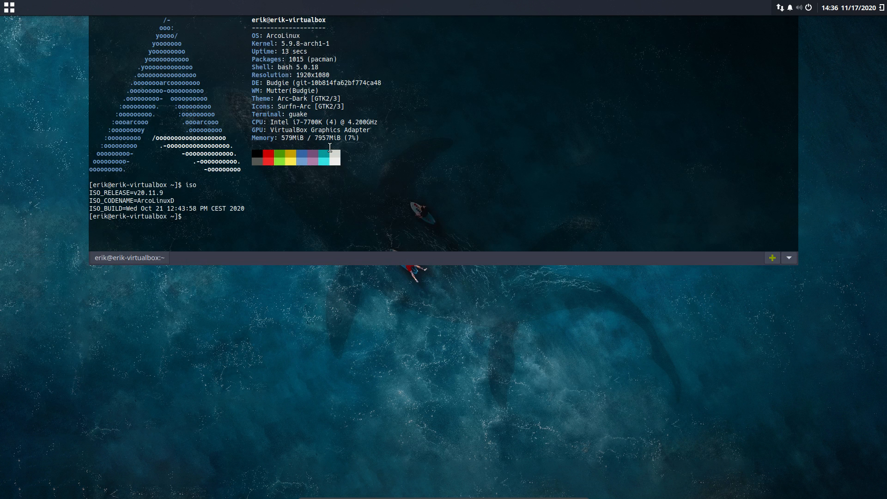
type("sudo pacman -S firefox")
key("Return")
key("Return")
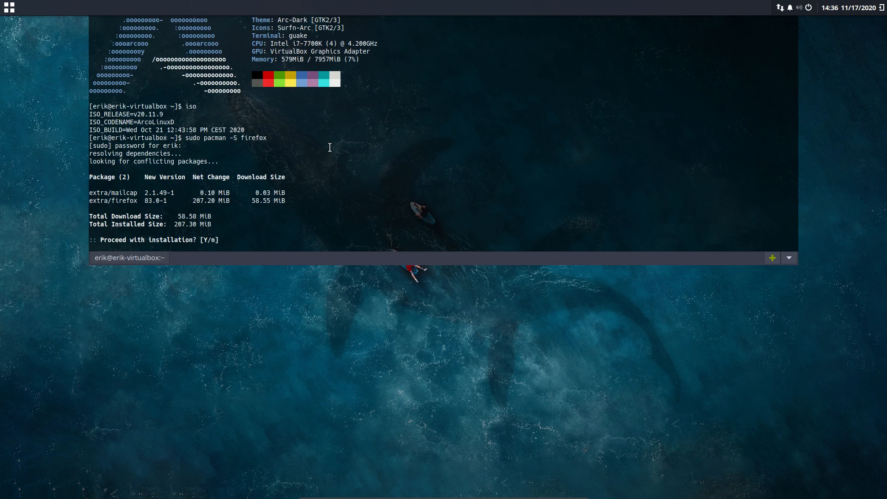
key("Return")
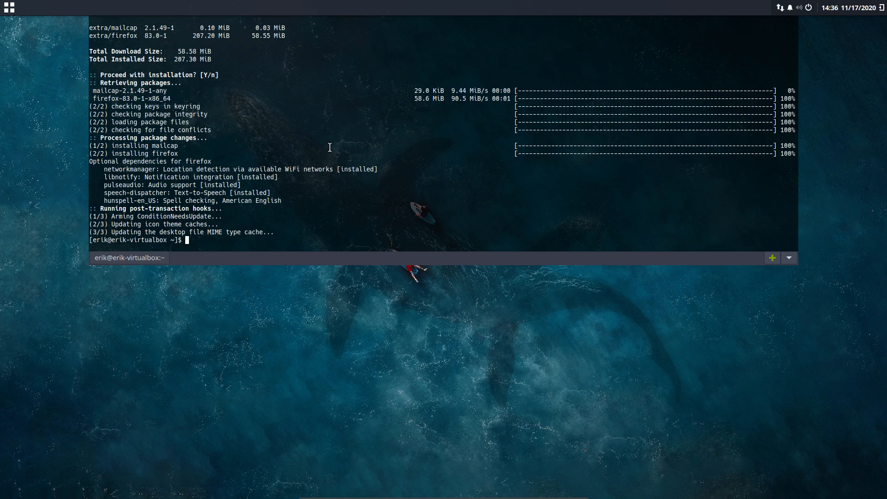
key("F12")
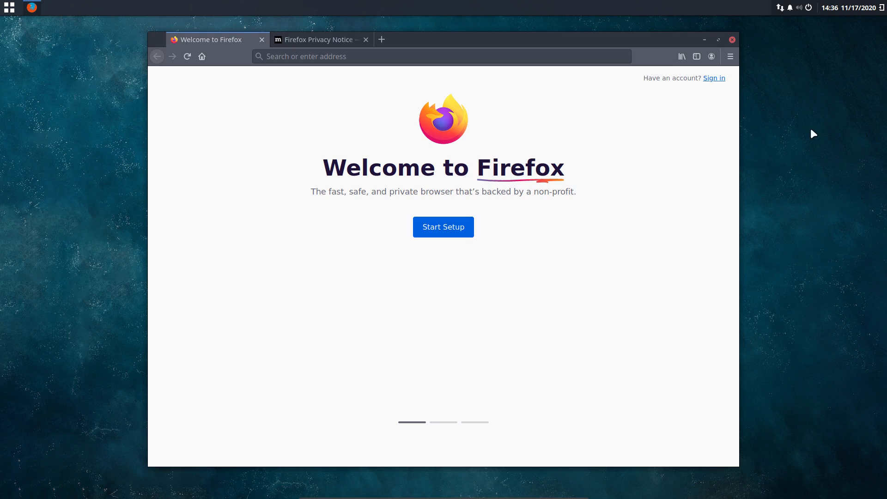
Authenticate the ArcoLinux Tweak Tool and install dwm from its Desktop Installer
left_click(732, 40)
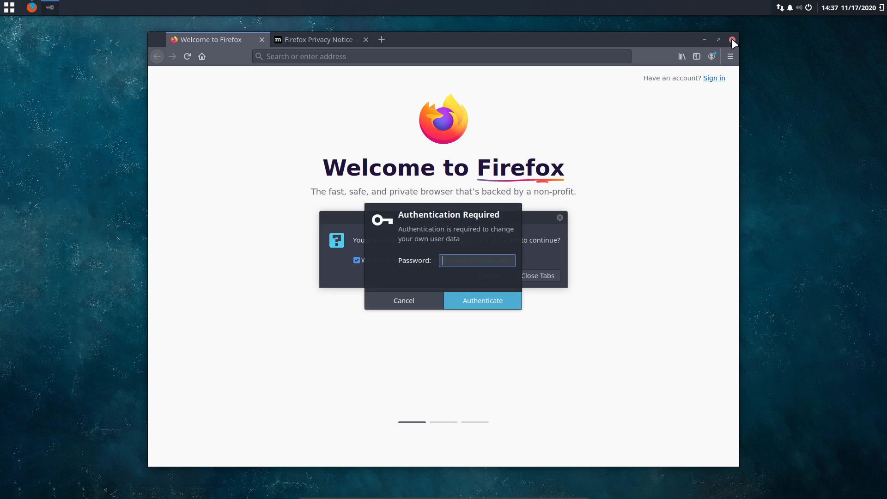
type("****")
key("Return")
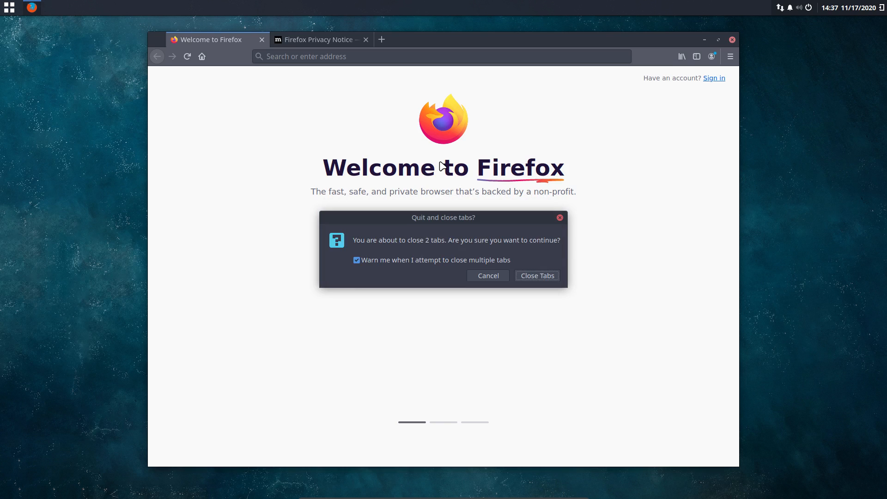
left_click(265, 177)
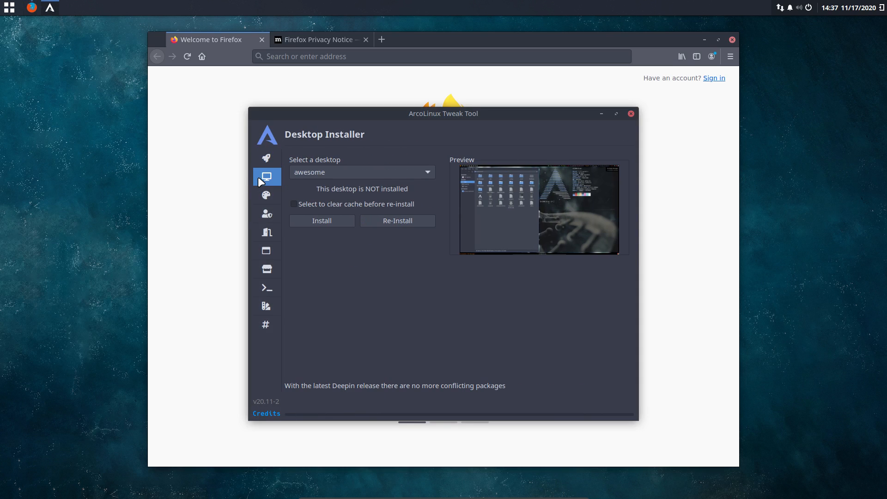
left_click(313, 168)
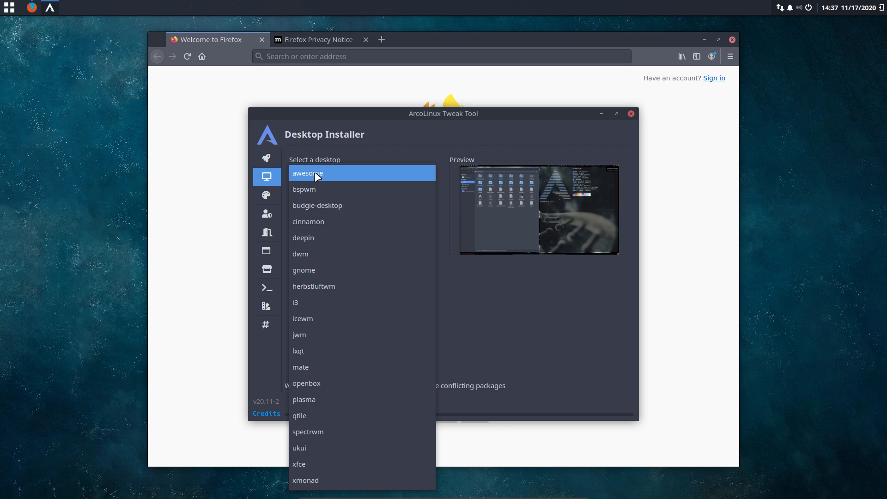
left_click(323, 254)
left_click(322, 220)
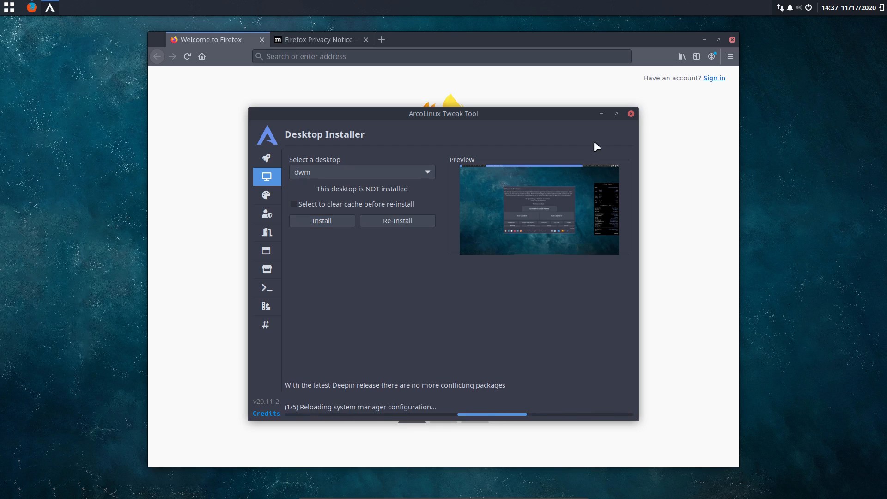
Close the tweak tool and quit Firefox, turning off the multiple-tabs warning
left_click(631, 114)
left_click(732, 40)
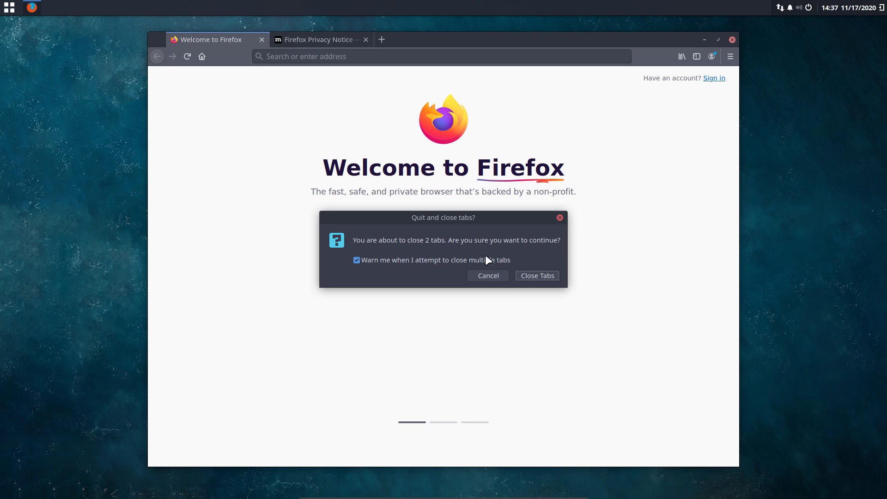
left_click(479, 260)
left_click(538, 277)
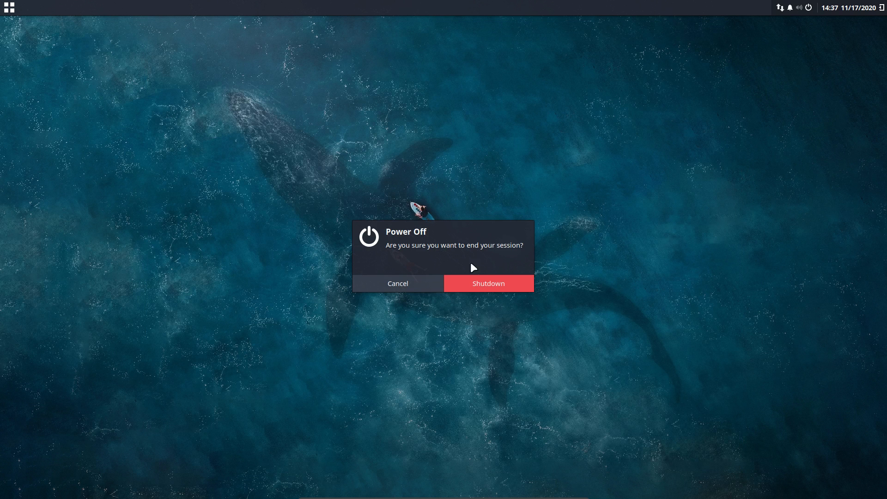
Cancel the power-off prompt and log out of the Budgie session instead
left_click(424, 281)
left_click(809, 7)
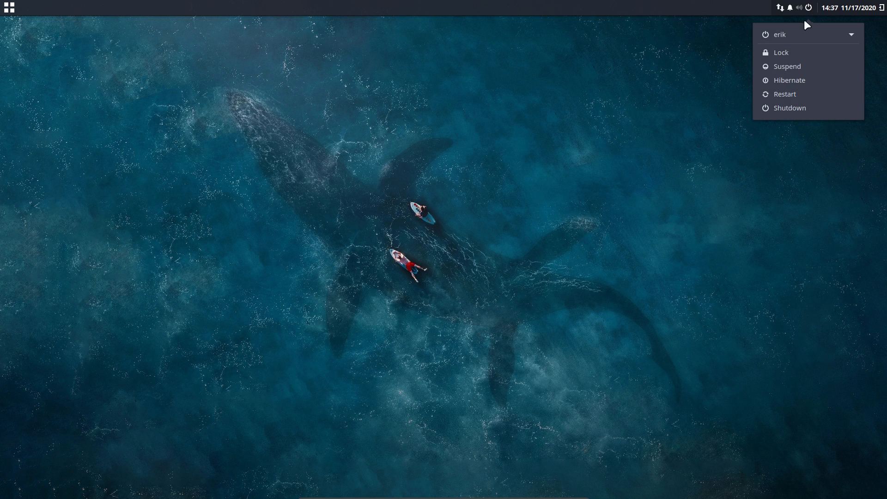
left_click(792, 50)
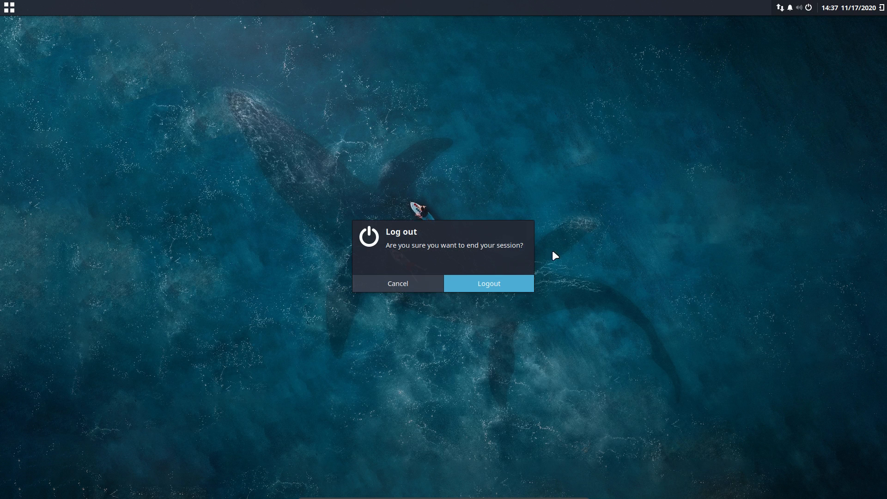
left_click(491, 291)
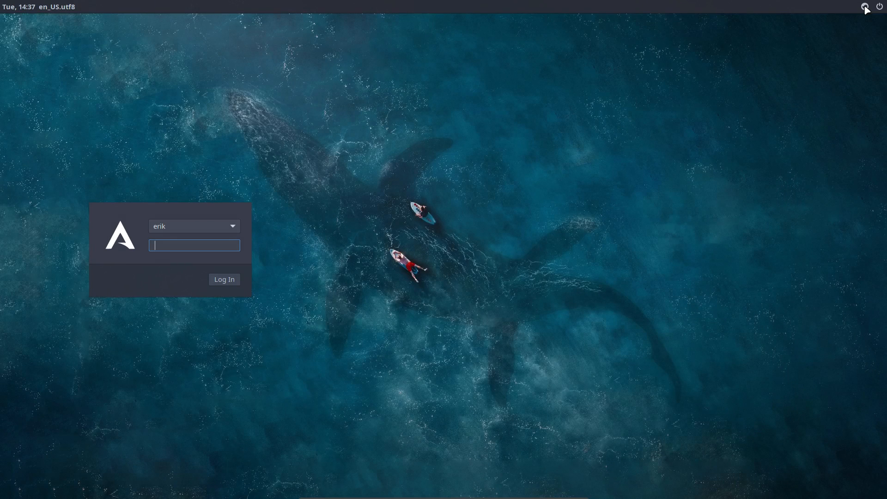
Log in to the Dwm session, then open a Termite terminal and Thunar on home
left_click(864, 6)
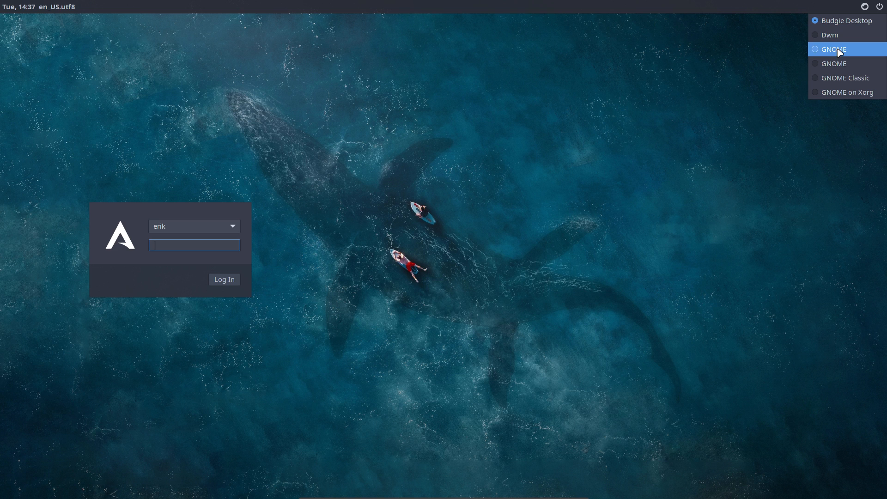
left_click(816, 52)
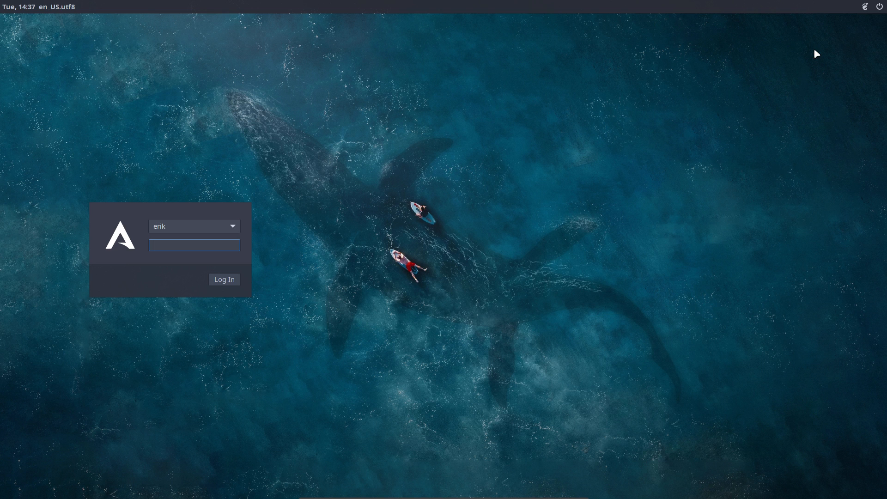
left_click(866, 8)
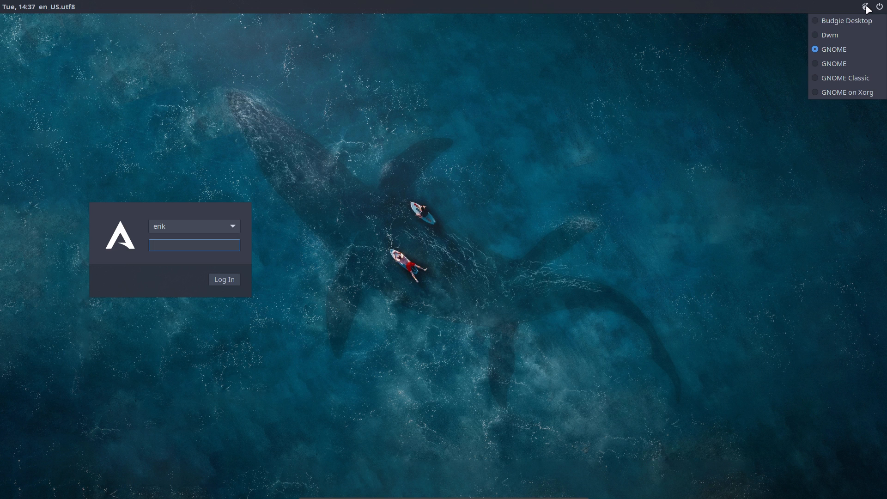
left_click(816, 21)
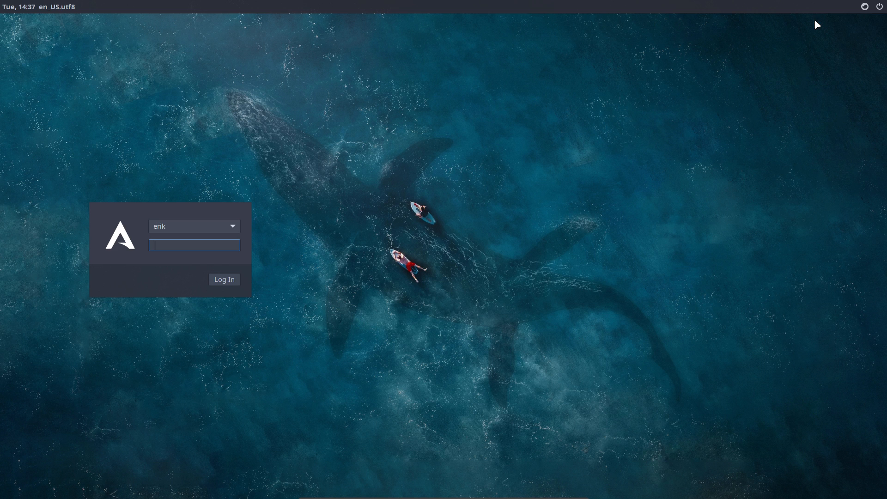
left_click(865, 7)
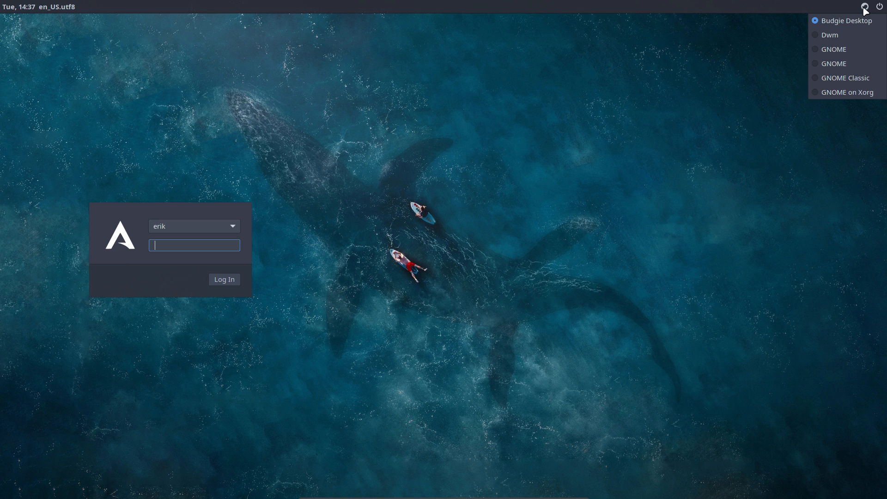
left_click(827, 35)
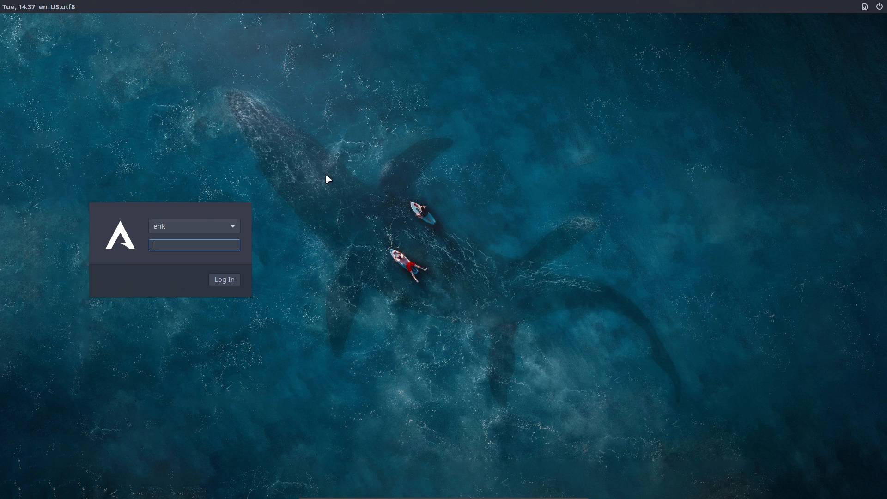
key("Return")
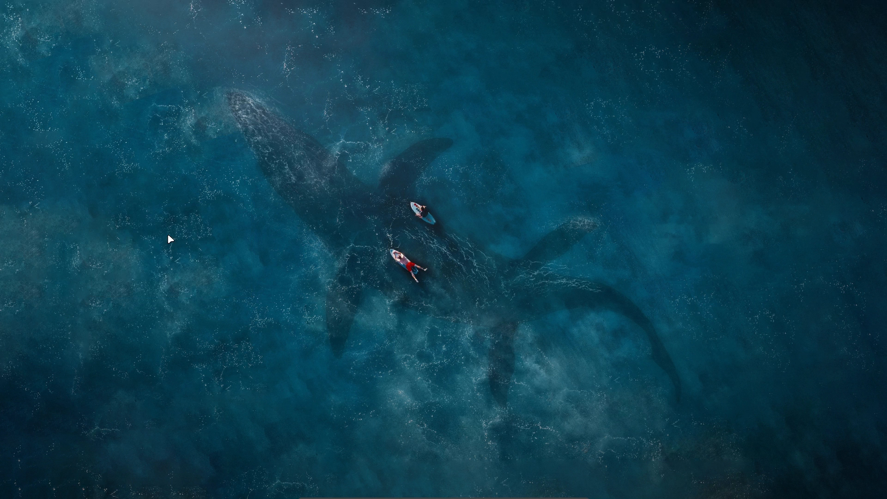
key("super+Return")
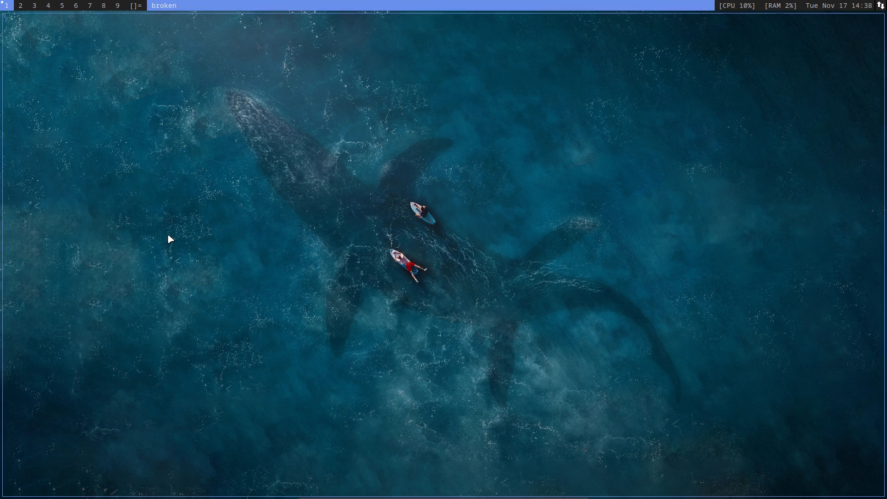
key("super+shift+Return")
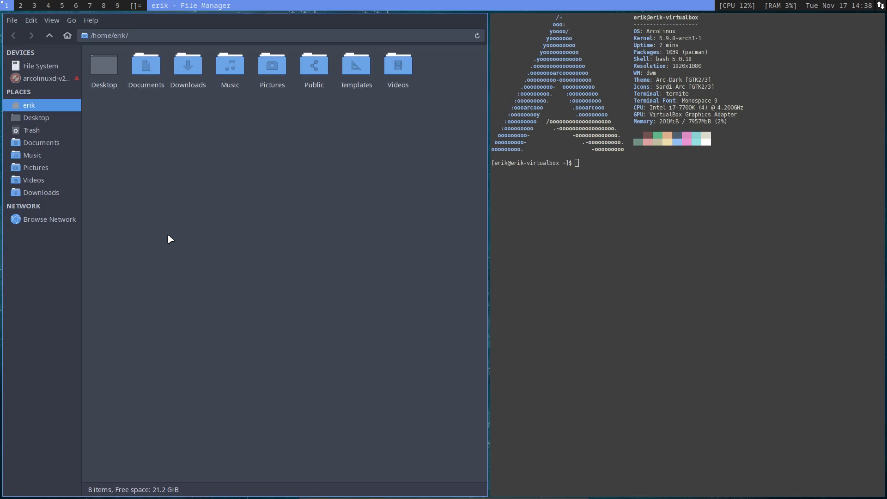